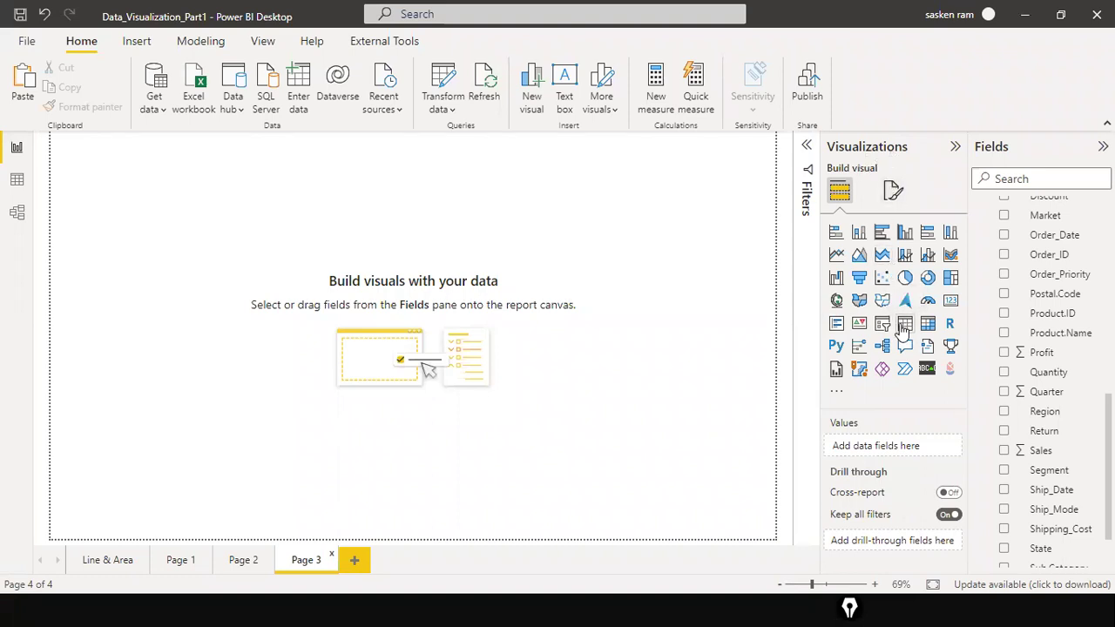
Step: Insert an empty table visual on Page 3, place it in the left half of the canvas and widen it
{"action": "left_click", "coordinate": [906, 327]}
{"action": "left_click_drag", "start_coordinate": [116, 211], "coordinate": [258, 379]}
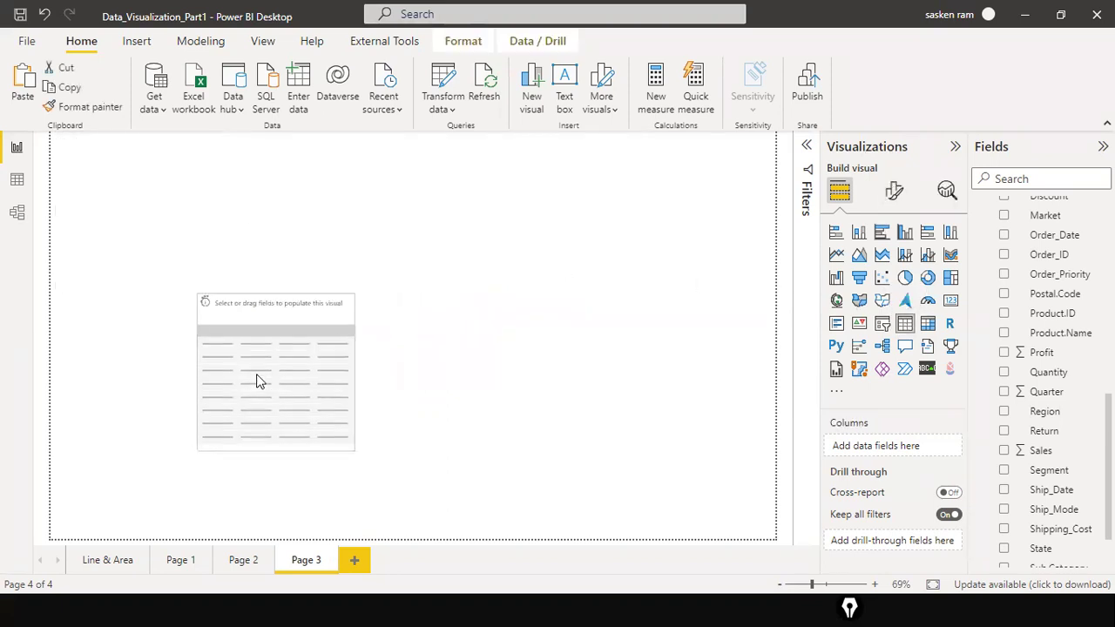
{"action": "mouse_move", "coordinate": [354, 368]}
{"action": "left_mouse_down"}
{"action": "mouse_move", "coordinate": [466, 386]}
{"action": "mouse_move", "coordinate": [350, 363]}
{"action": "left_mouse_up"}
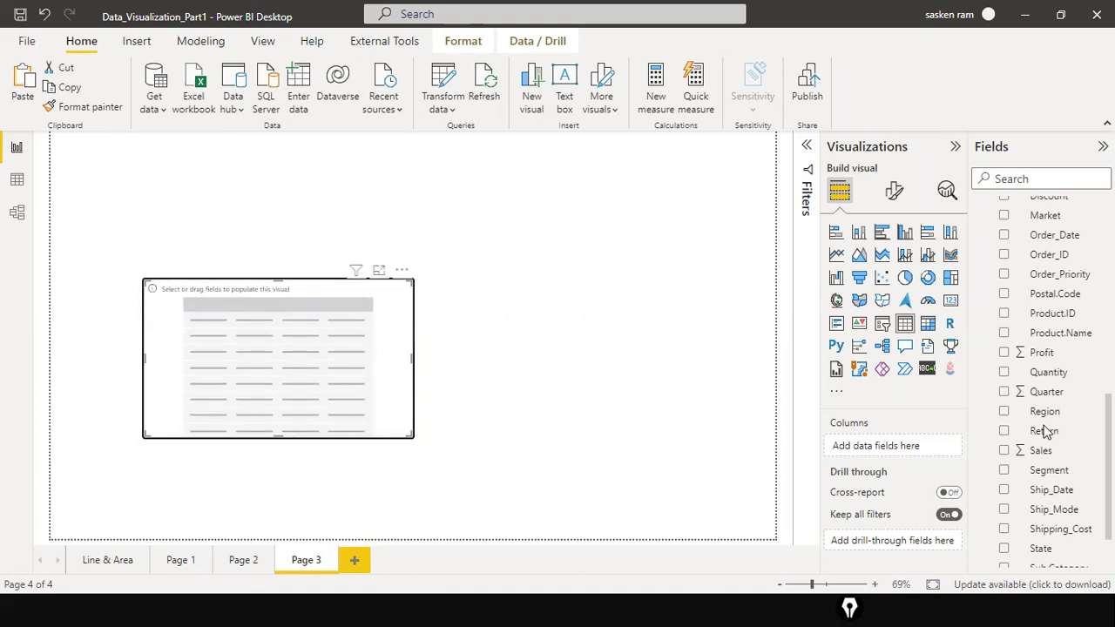
Step: Add the Category and Segment fields from sales_w04 to the table as columns
{"action": "scroll", "coordinate": [1015, 339], "scroll_direction": "up", "scroll_amount": 5}
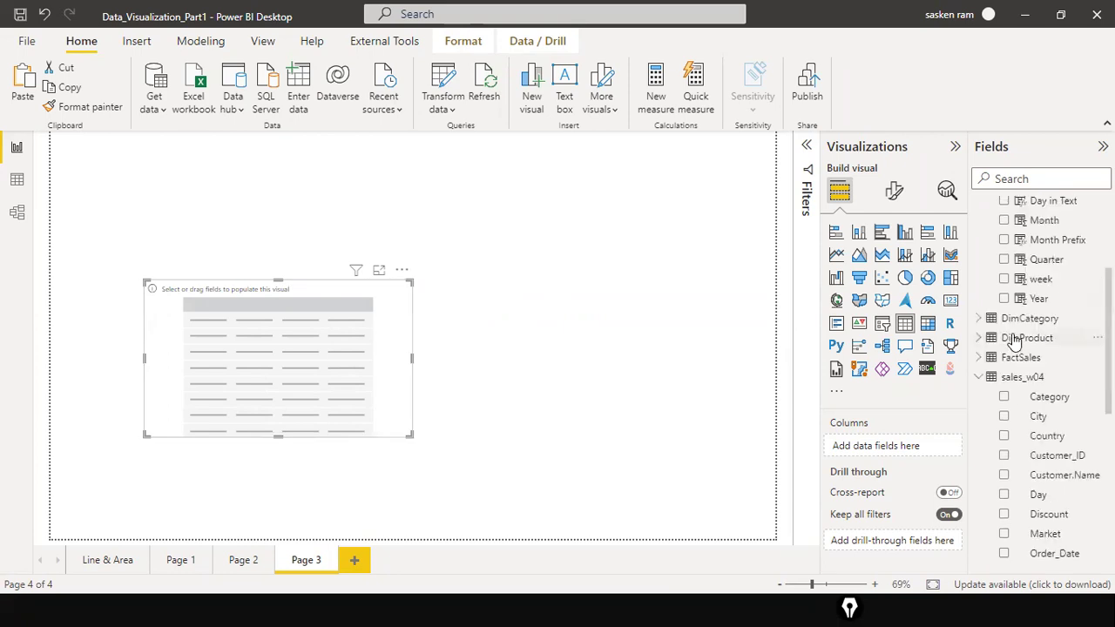
{"action": "left_click_drag", "start_coordinate": [1039, 405], "coordinate": [294, 341]}
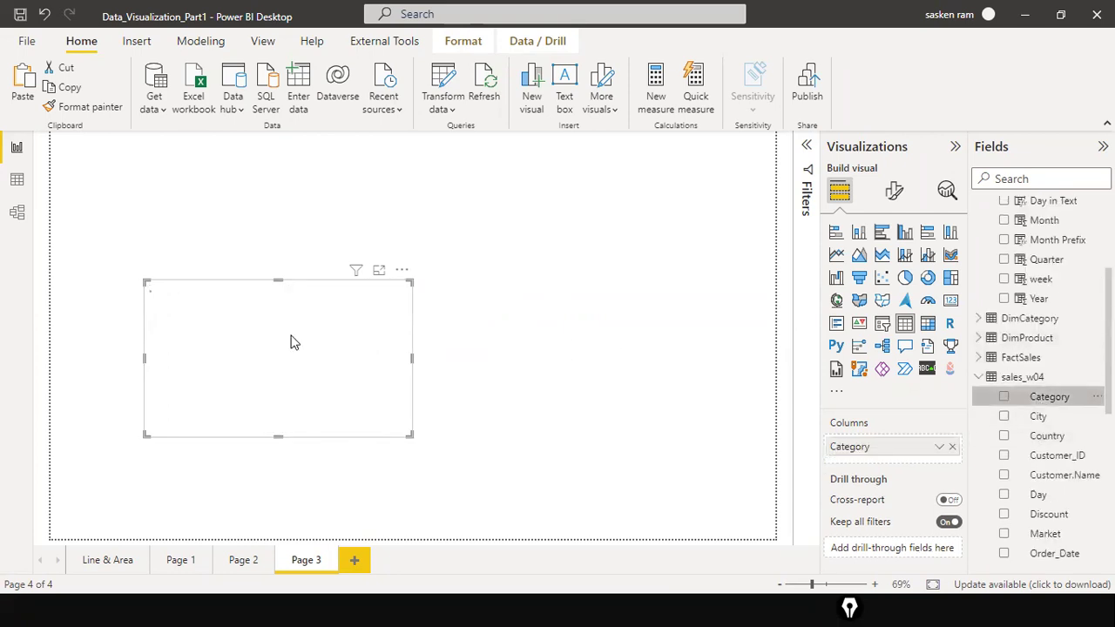
{"action": "scroll", "coordinate": [1026, 461], "scroll_direction": "down", "scroll_amount": 4}
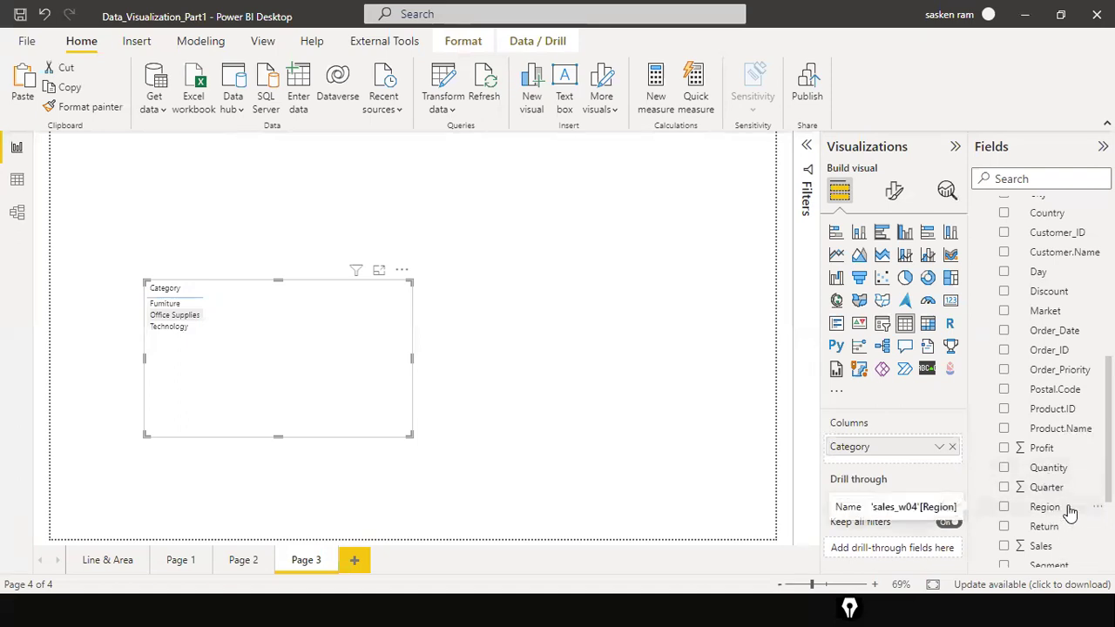
{"action": "scroll", "coordinate": [1067, 421], "scroll_direction": "up", "scroll_amount": 2}
{"action": "scroll", "coordinate": [1068, 419], "scroll_direction": "down", "scroll_amount": 2}
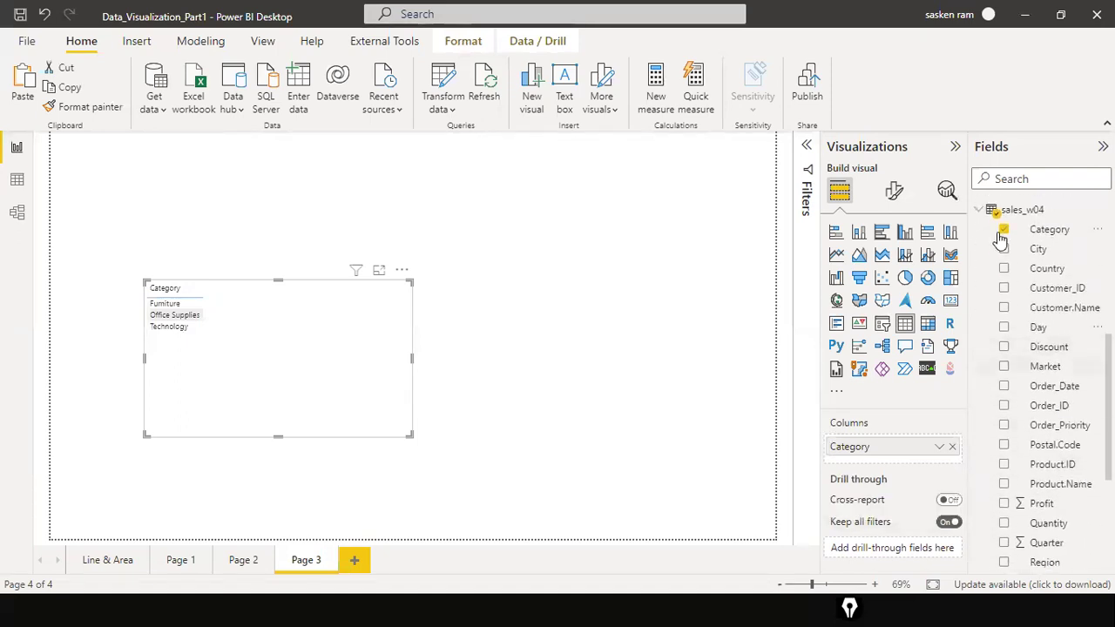
{"action": "left_click", "coordinate": [1009, 177]}
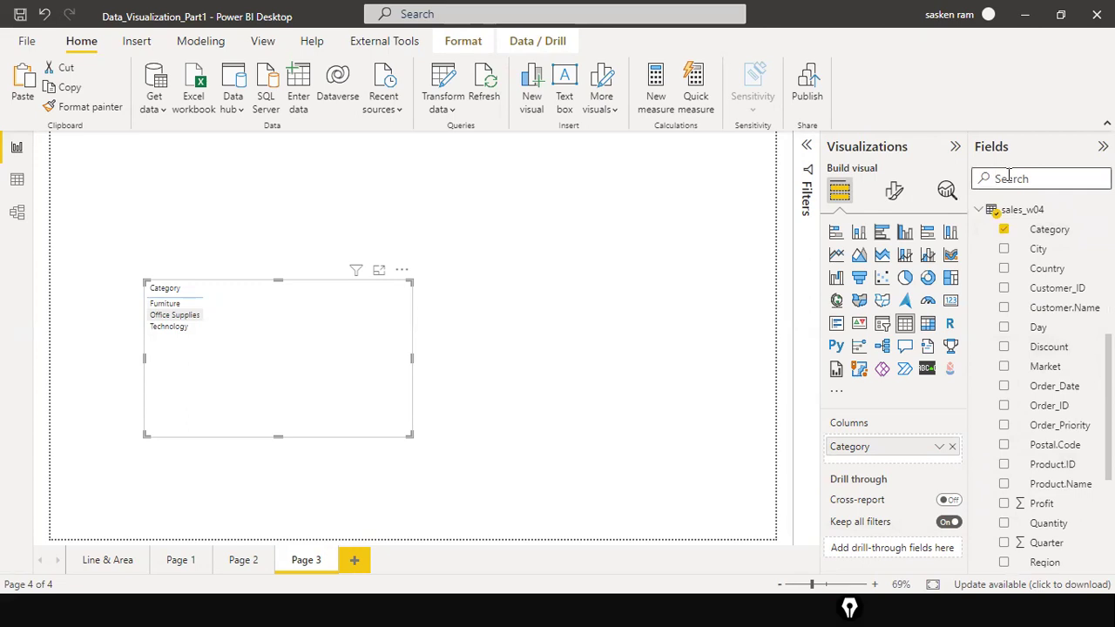
{"action": "type", "text": "seg"}
{"action": "left_click_drag", "start_coordinate": [1055, 273], "coordinate": [311, 331]}
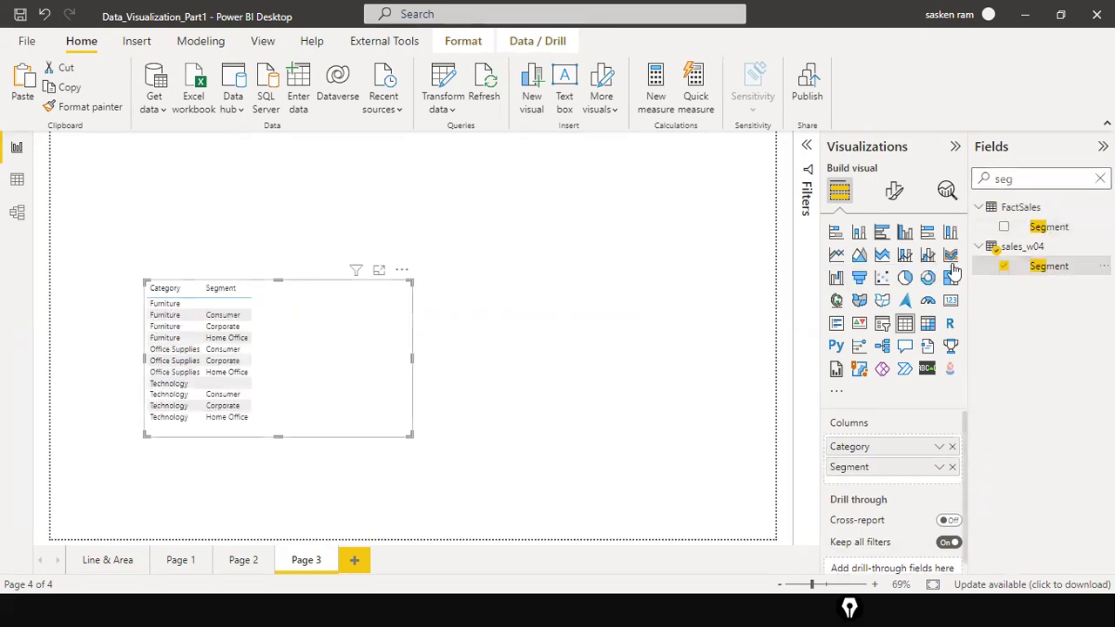
Step: Add the Sales and Profit fields from sales_w04 to the table as further columns
{"action": "left_click", "coordinate": [1101, 179]}
{"action": "scroll", "coordinate": [1057, 492], "scroll_direction": "down", "scroll_amount": 5}
{"action": "scroll", "coordinate": [1057, 492], "scroll_direction": "down", "scroll_amount": 5}
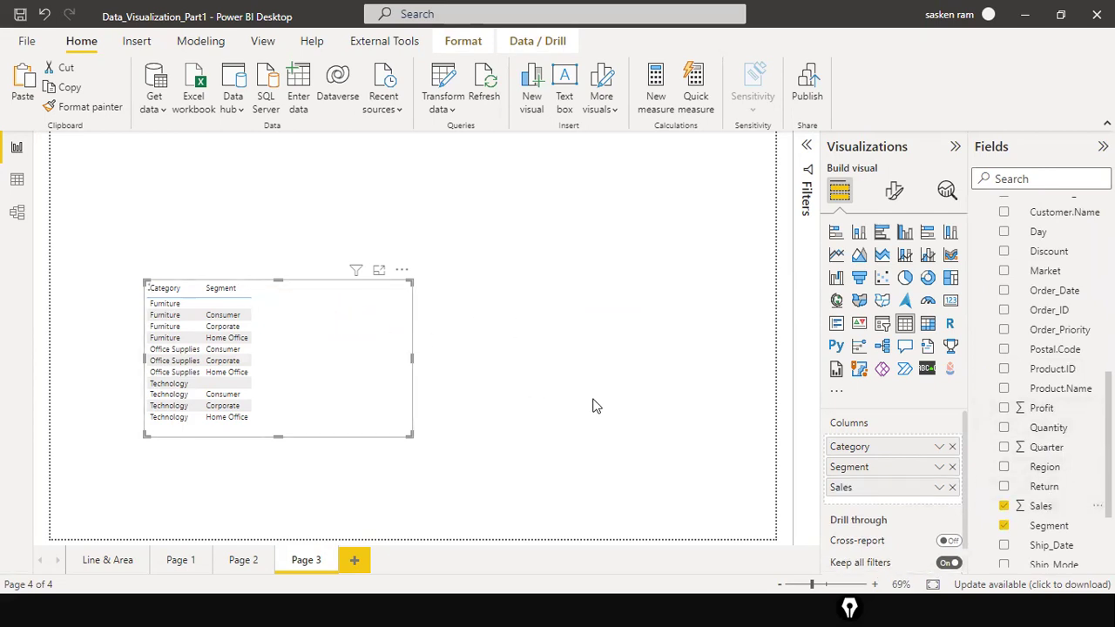
{"action": "left_click_drag", "start_coordinate": [1044, 409], "coordinate": [363, 309]}
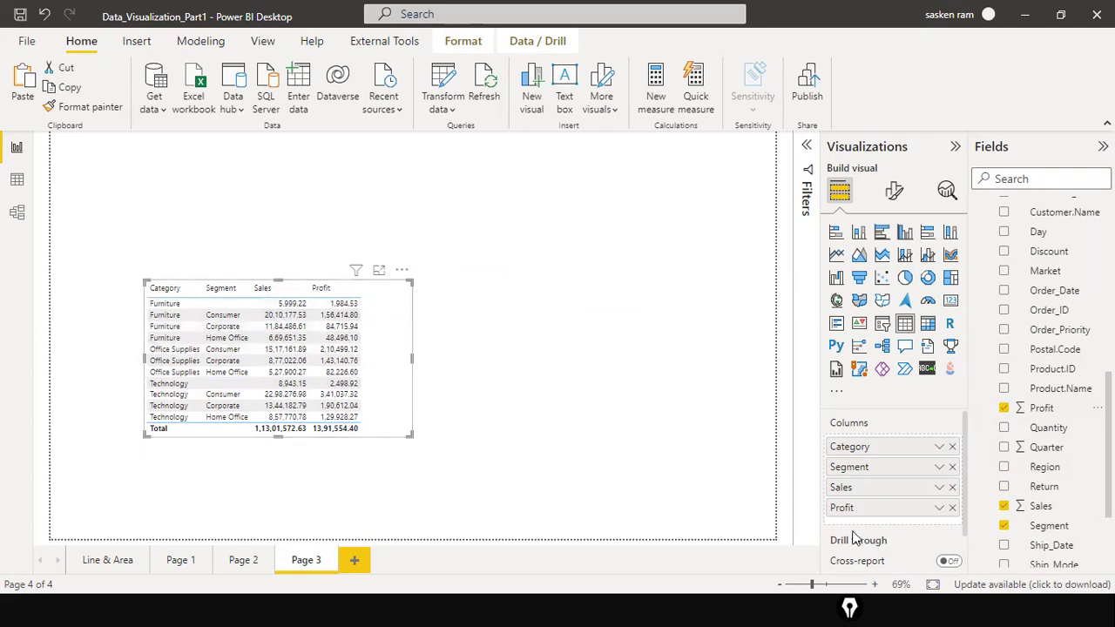
Step: Try placing Segment ahead of Category in the table's column order, and put Category back first
{"action": "mouse_move", "coordinate": [875, 471]}
{"action": "left_mouse_down"}
{"action": "mouse_move", "coordinate": [871, 450]}
{"action": "mouse_move", "coordinate": [886, 463]}
{"action": "left_mouse_up"}
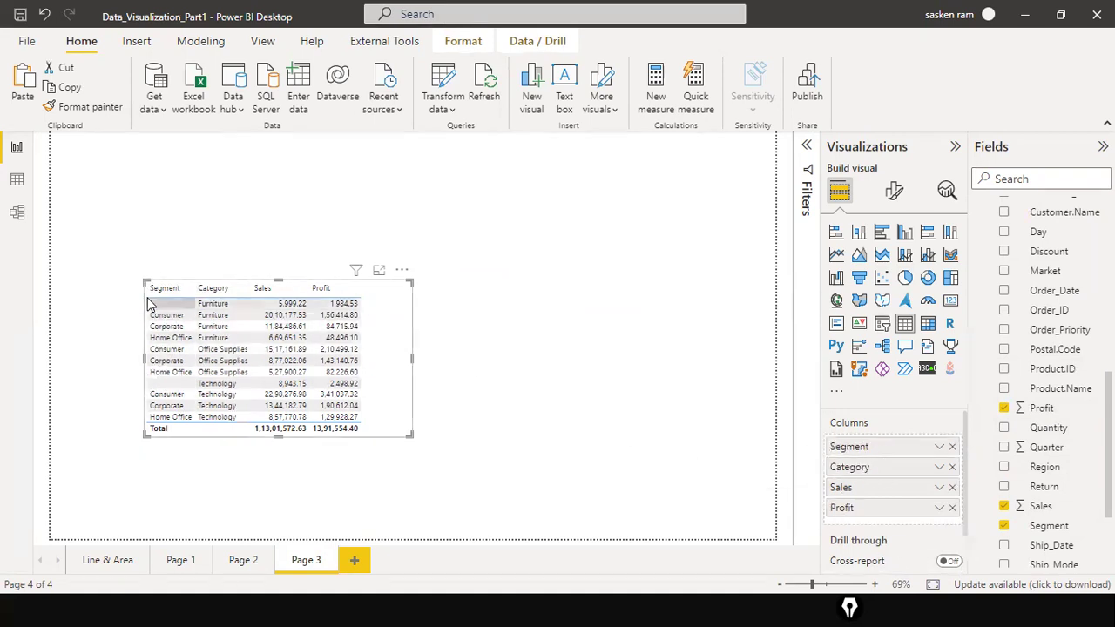
{"action": "mouse_move", "coordinate": [876, 467]}
{"action": "left_mouse_down"}
{"action": "mouse_move", "coordinate": [884, 450]}
{"action": "mouse_move", "coordinate": [871, 449]}
{"action": "left_mouse_up"}
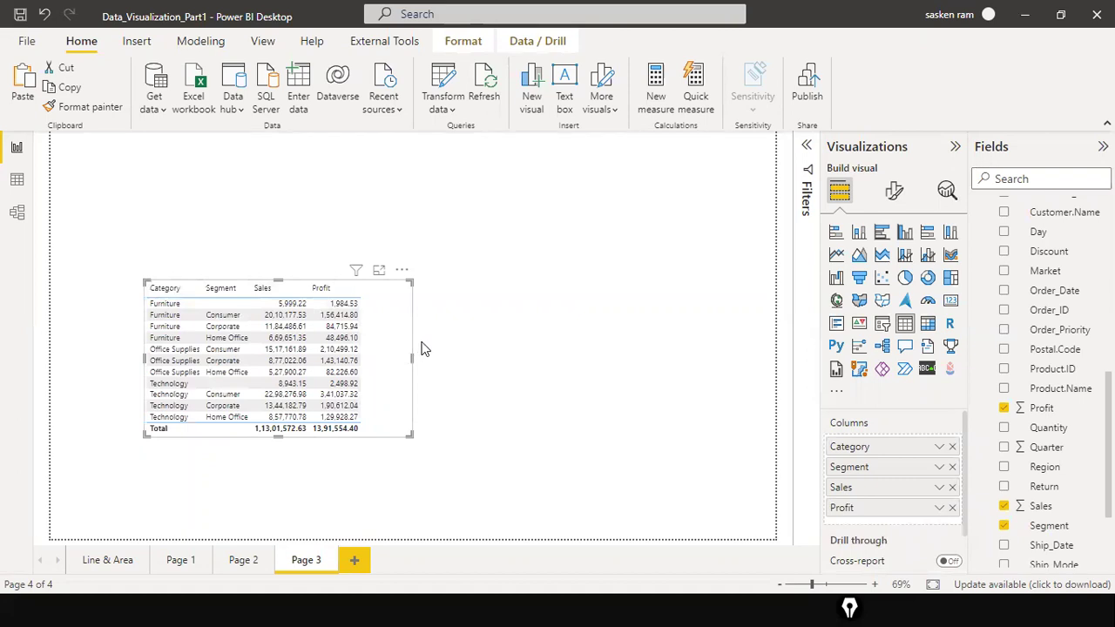
{"action": "mouse_move", "coordinate": [388, 335]}
{"action": "left_mouse_down"}
{"action": "mouse_move", "coordinate": [862, 425]}
{"action": "mouse_move", "coordinate": [825, 422]}
{"action": "left_mouse_up"}
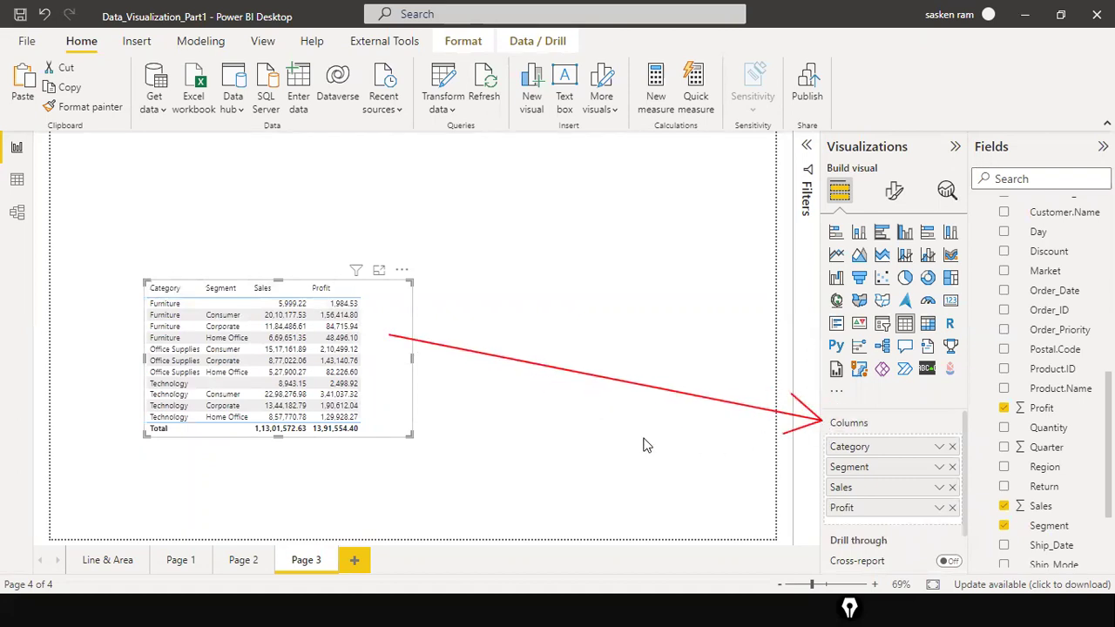
{"action": "scroll", "coordinate": [1025, 406], "scroll_direction": "up", "scroll_amount": 3}
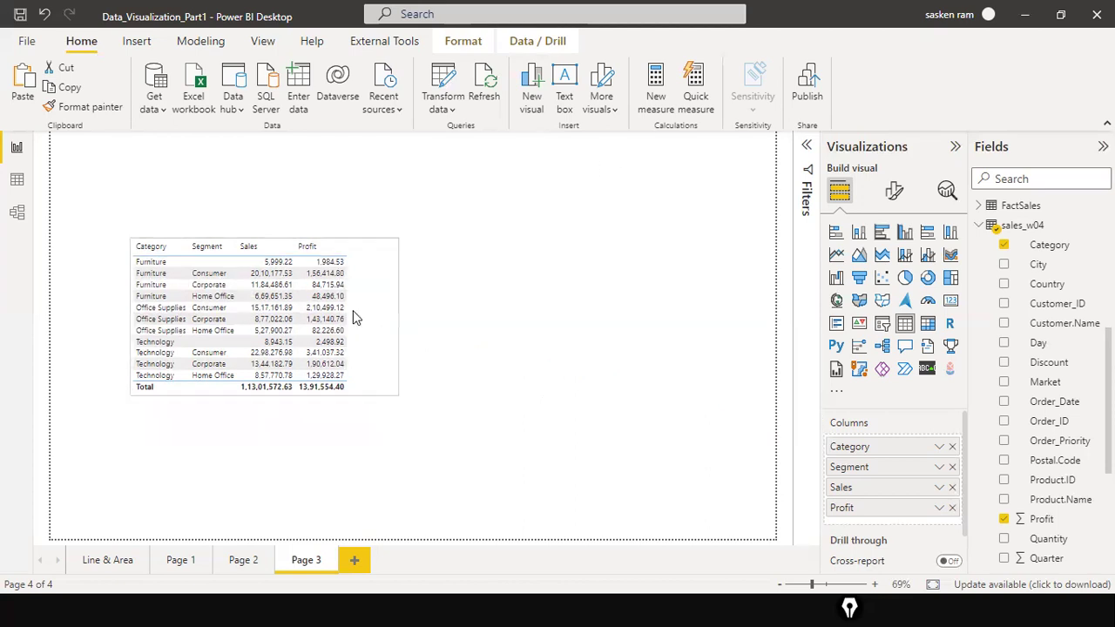
Step: Apply the Contrast alternating rows style preset to the table visual
{"action": "left_click", "coordinate": [354, 318]}
{"action": "left_click", "coordinate": [892, 196]}
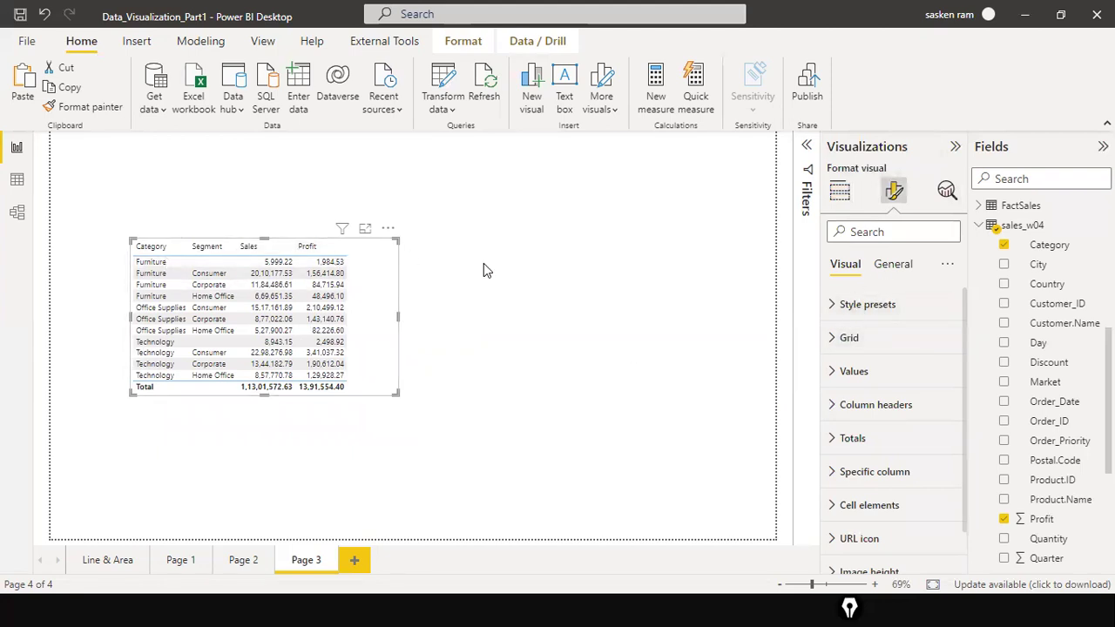
{"action": "left_click", "coordinate": [838, 308]}
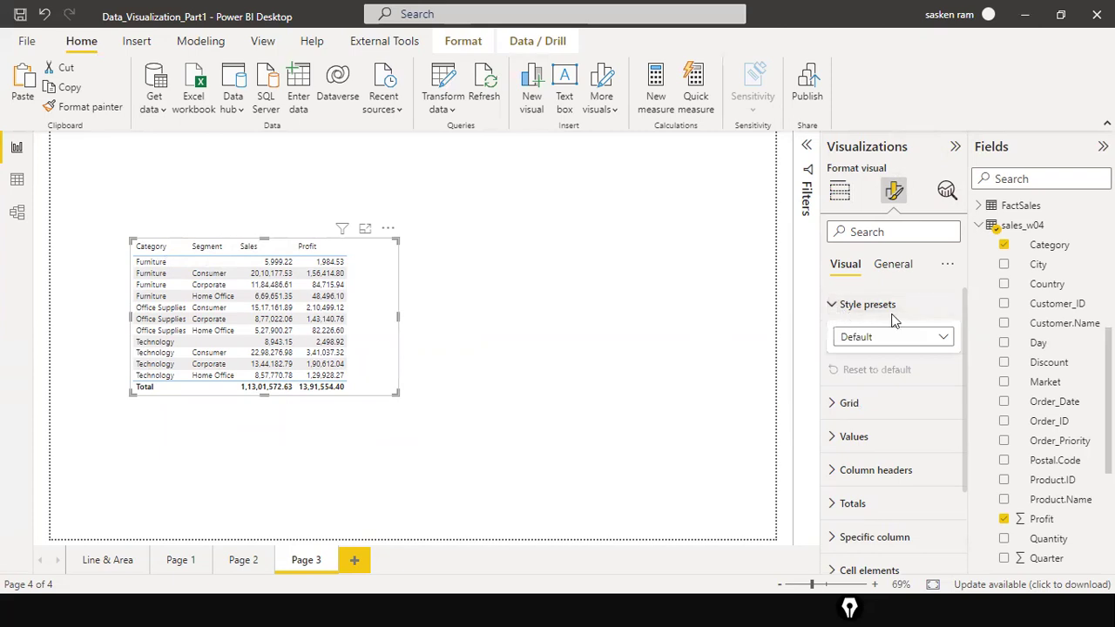
{"action": "left_click", "coordinate": [945, 341]}
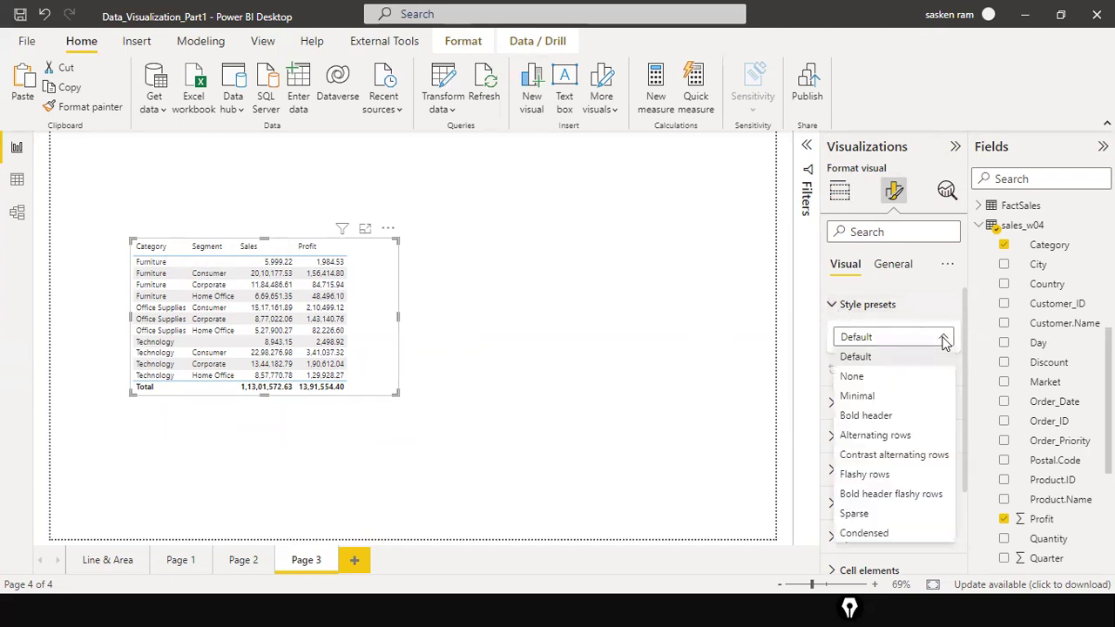
{"action": "left_click", "coordinate": [901, 462]}
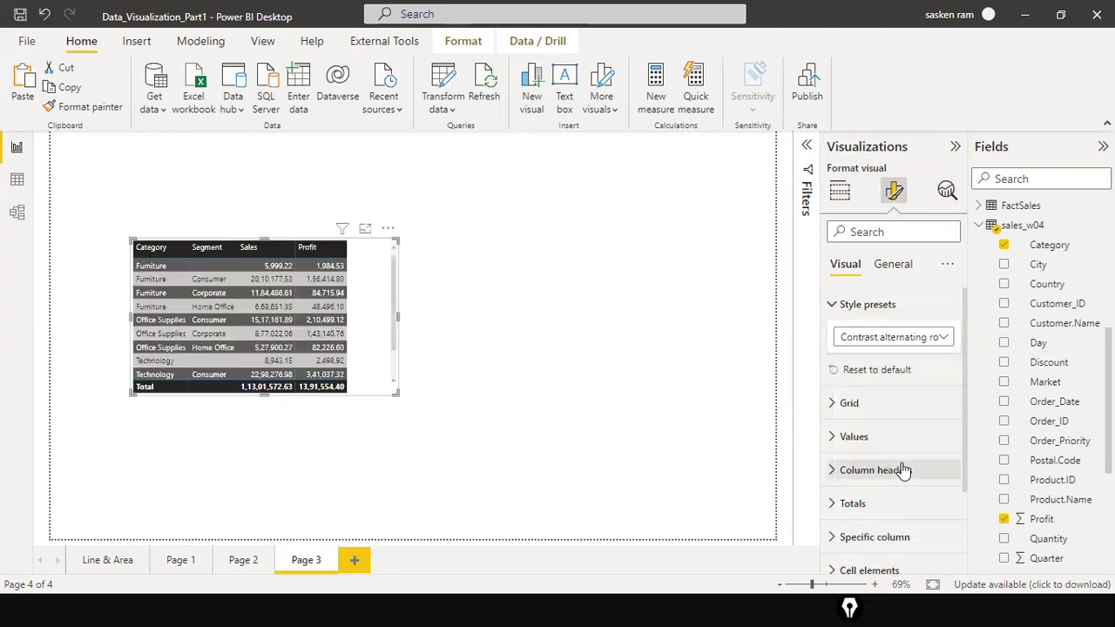
Step: Try the Bold header, Condensed and Flashy rows style presets on the table, and reapply Contrast alternating rows
{"action": "left_click", "coordinate": [943, 338]}
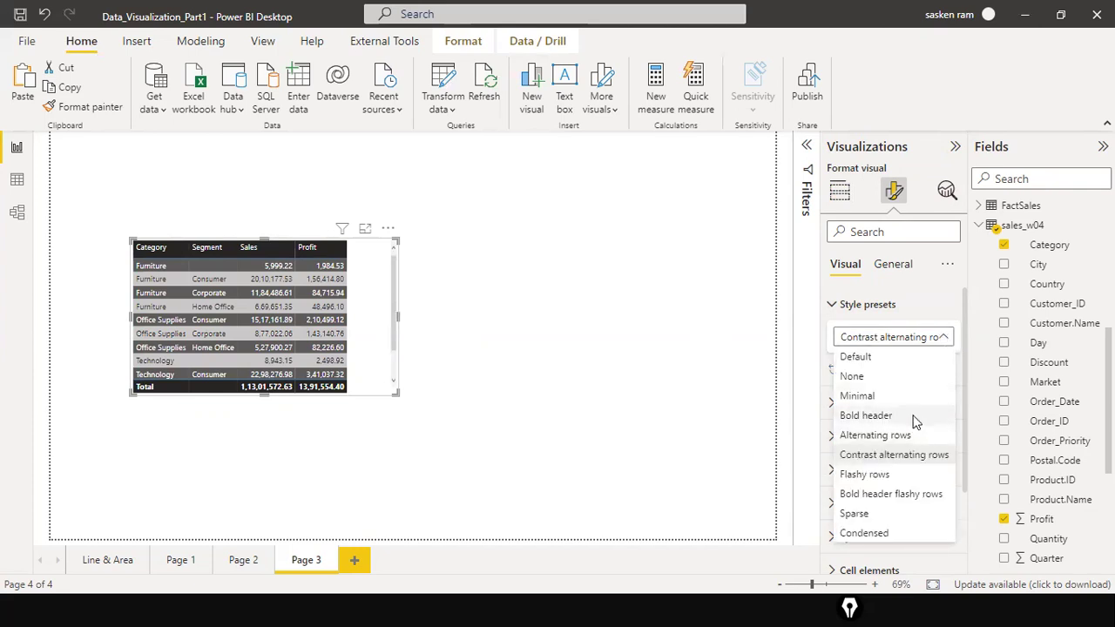
{"action": "key", "text": "Escape"}
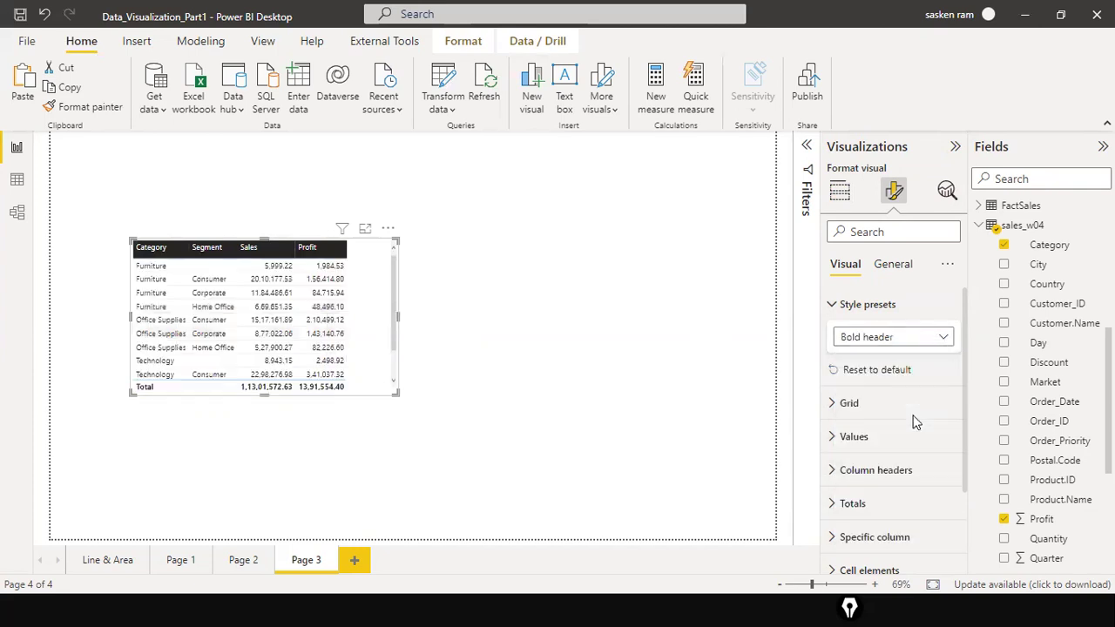
{"action": "left_click", "coordinate": [943, 339]}
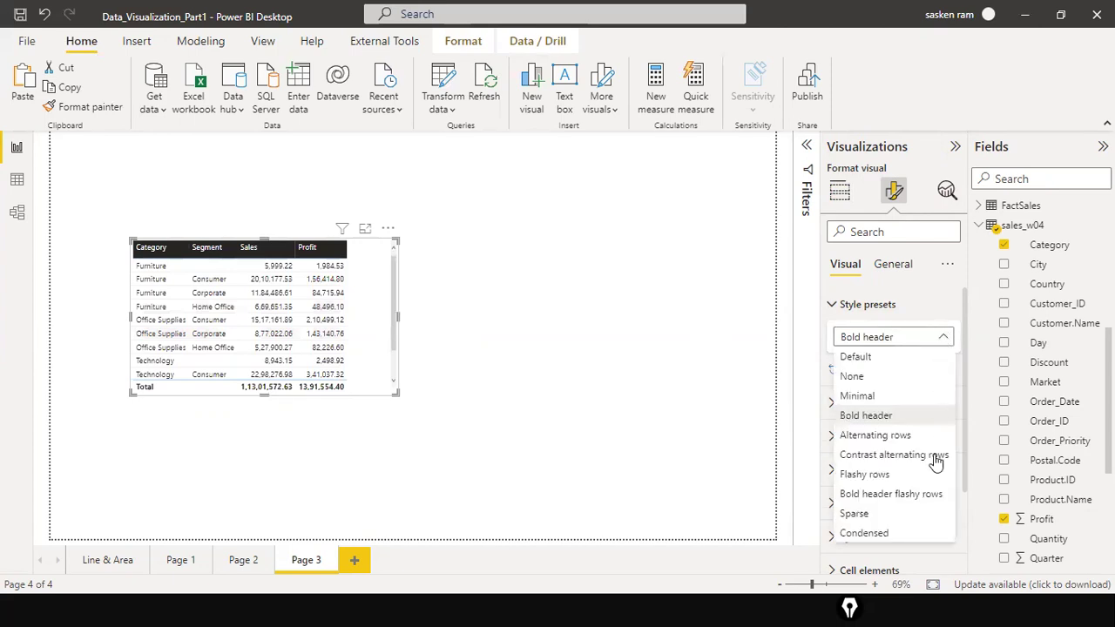
{"action": "left_click", "coordinate": [901, 537]}
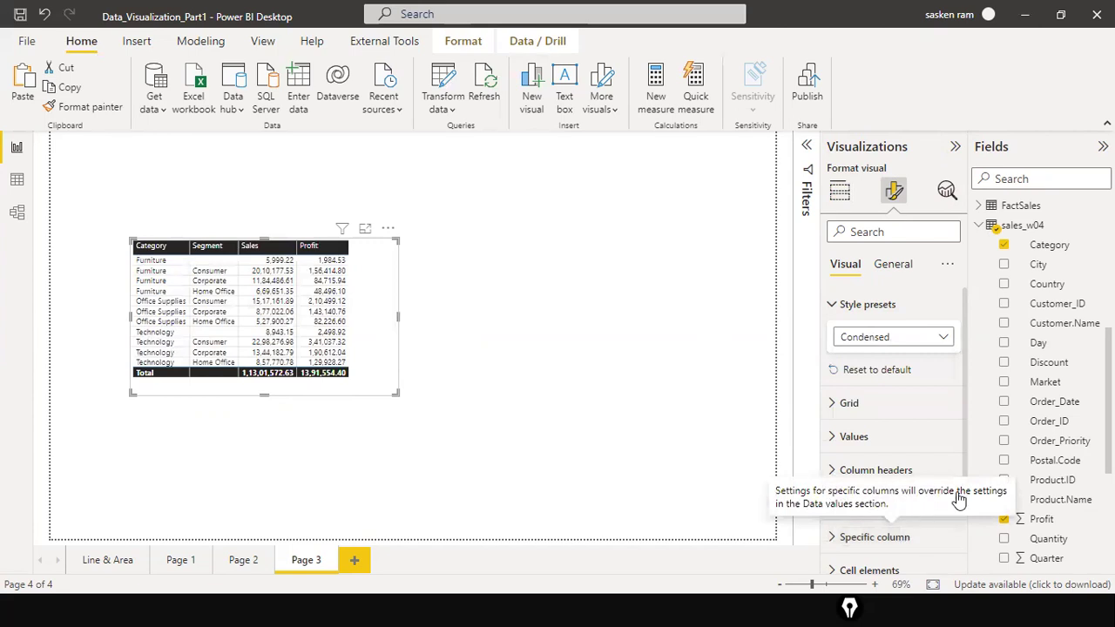
{"action": "left_click", "coordinate": [945, 348]}
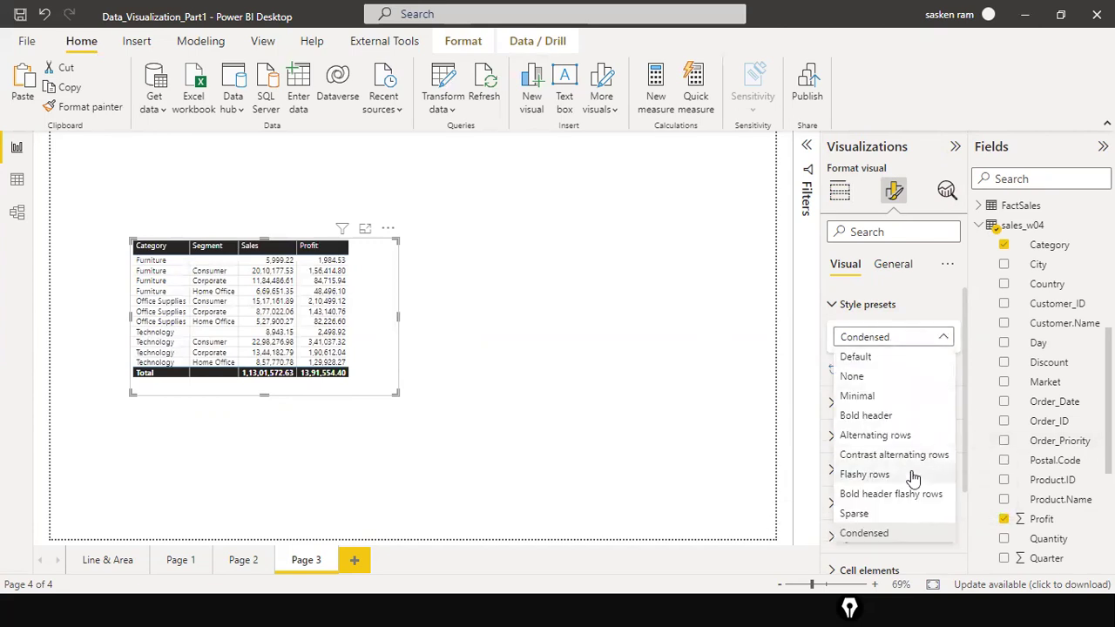
{"action": "key", "text": "Escape"}
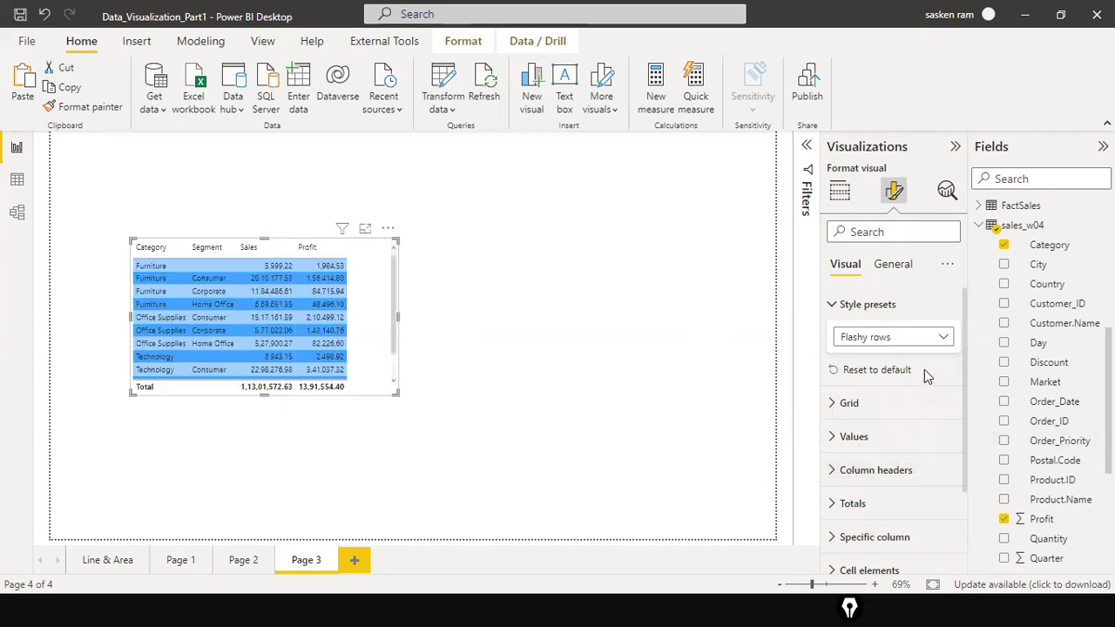
{"action": "left_click", "coordinate": [939, 340]}
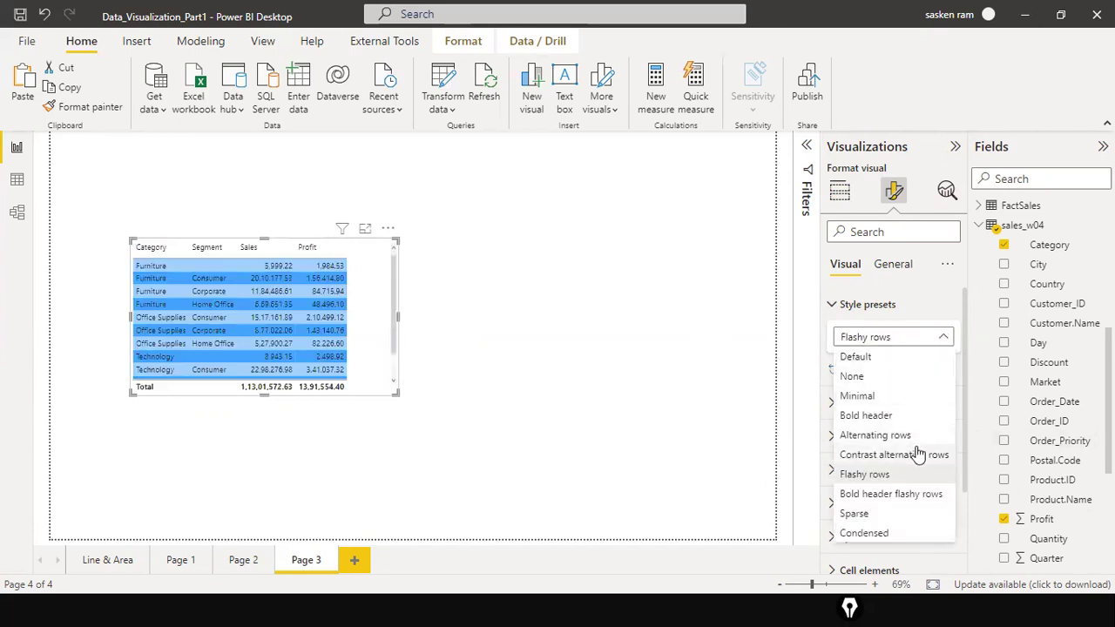
{"action": "key", "text": "Escape"}
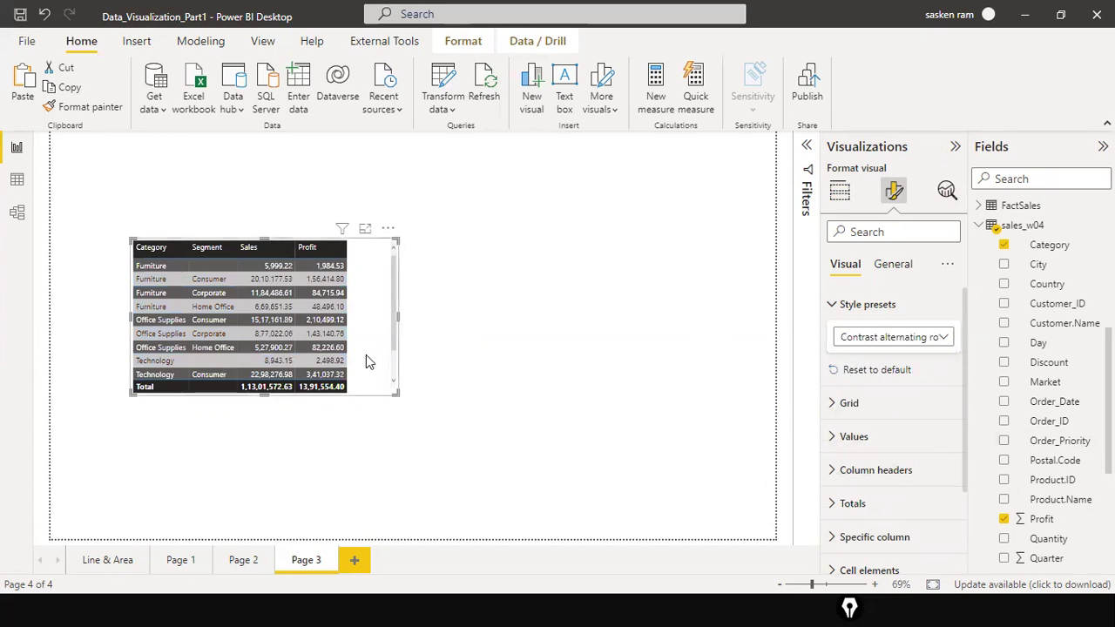
Step: Turn on vertical gridlines in the table's grid formatting and look at the border options
{"action": "left_click", "coordinate": [831, 405]}
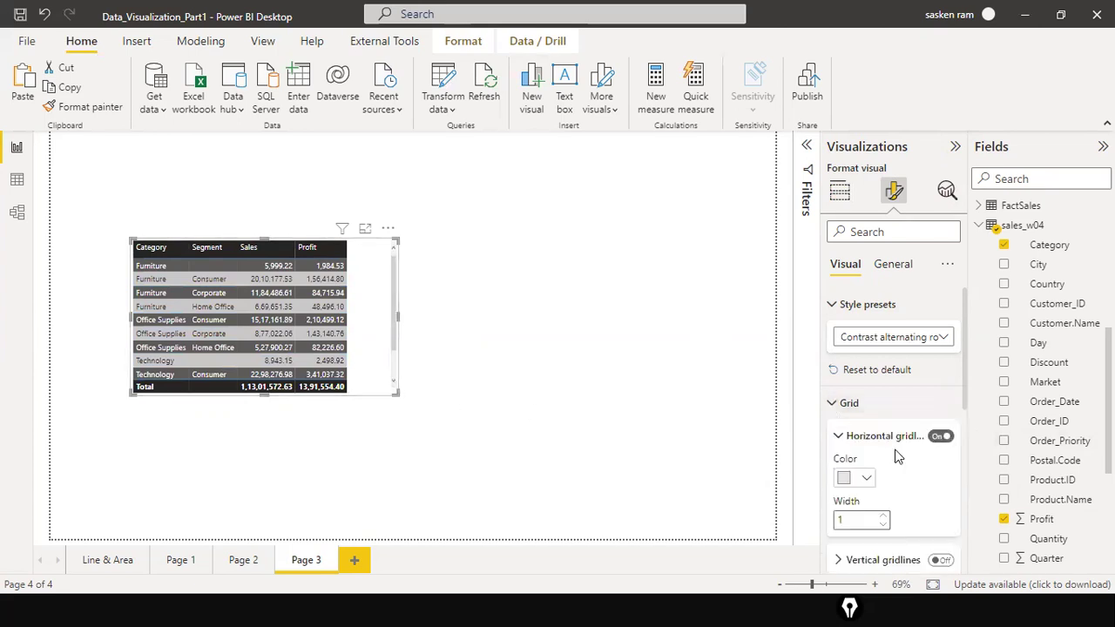
{"action": "scroll", "coordinate": [895, 458], "scroll_direction": "down", "scroll_amount": 3}
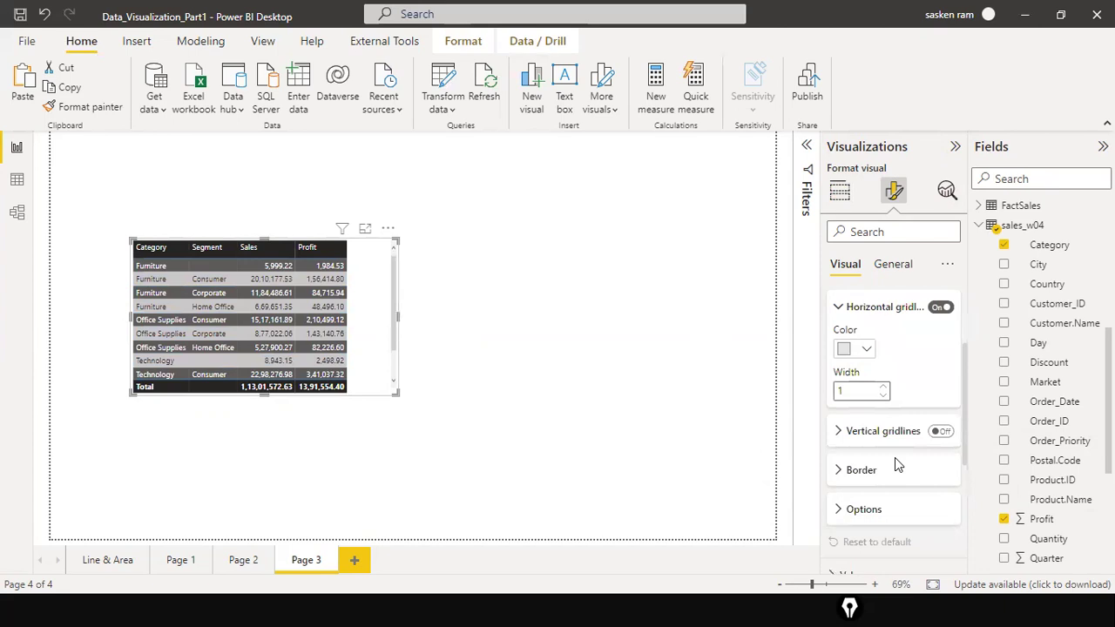
{"action": "left_click", "coordinate": [946, 433]}
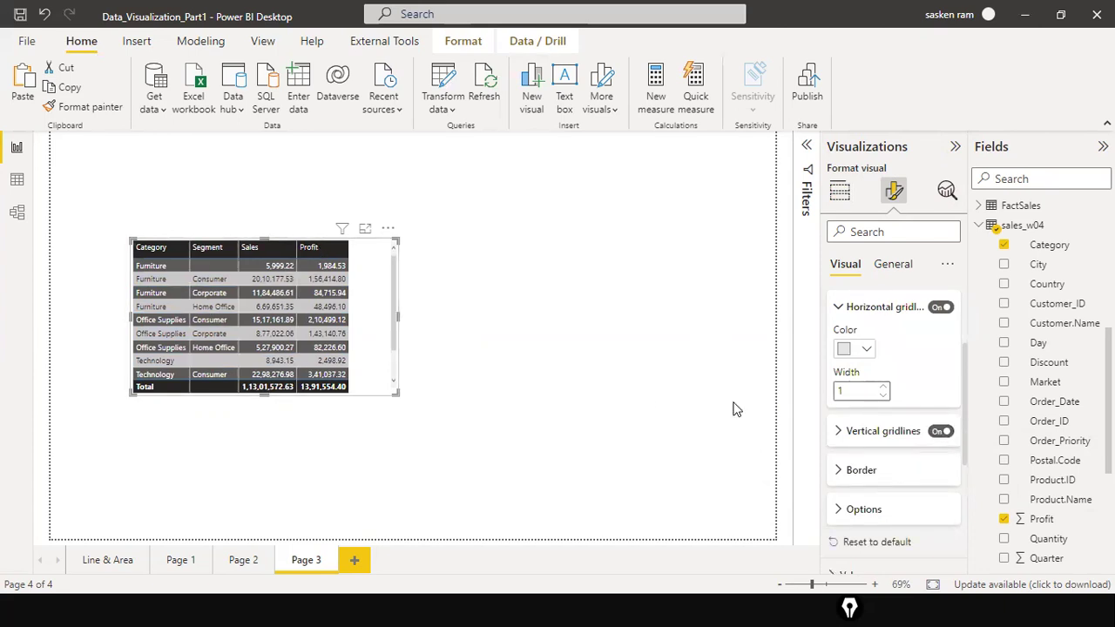
{"action": "left_click", "coordinate": [837, 473]}
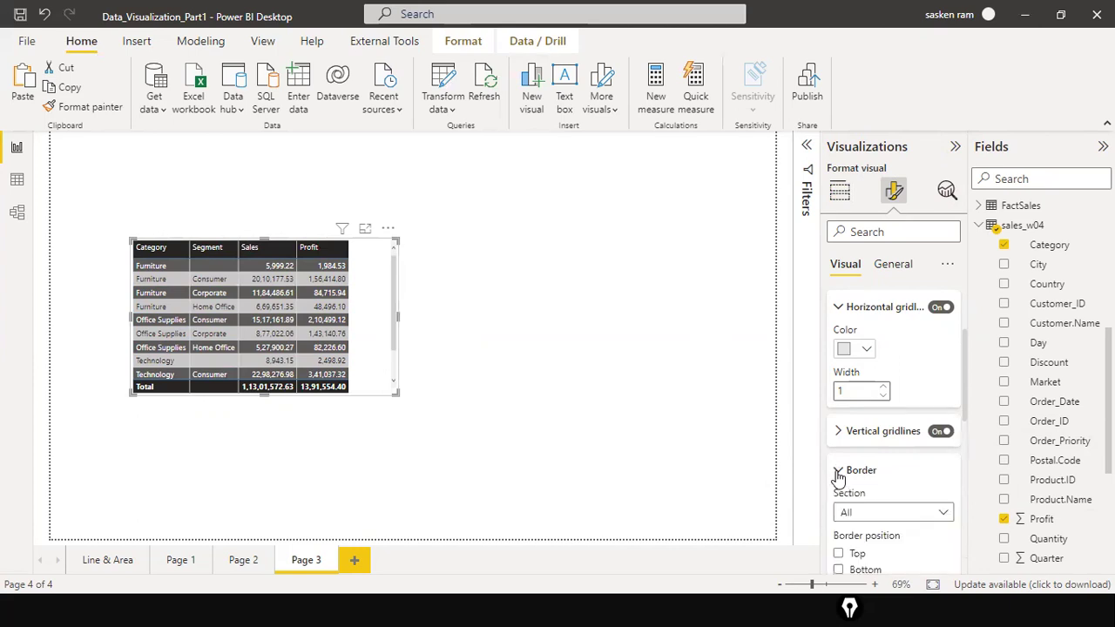
{"action": "left_click", "coordinate": [837, 472]}
Step: Center the header alignment of the table's column headers
{"action": "scroll", "coordinate": [837, 480], "scroll_direction": "down", "scroll_amount": 3}
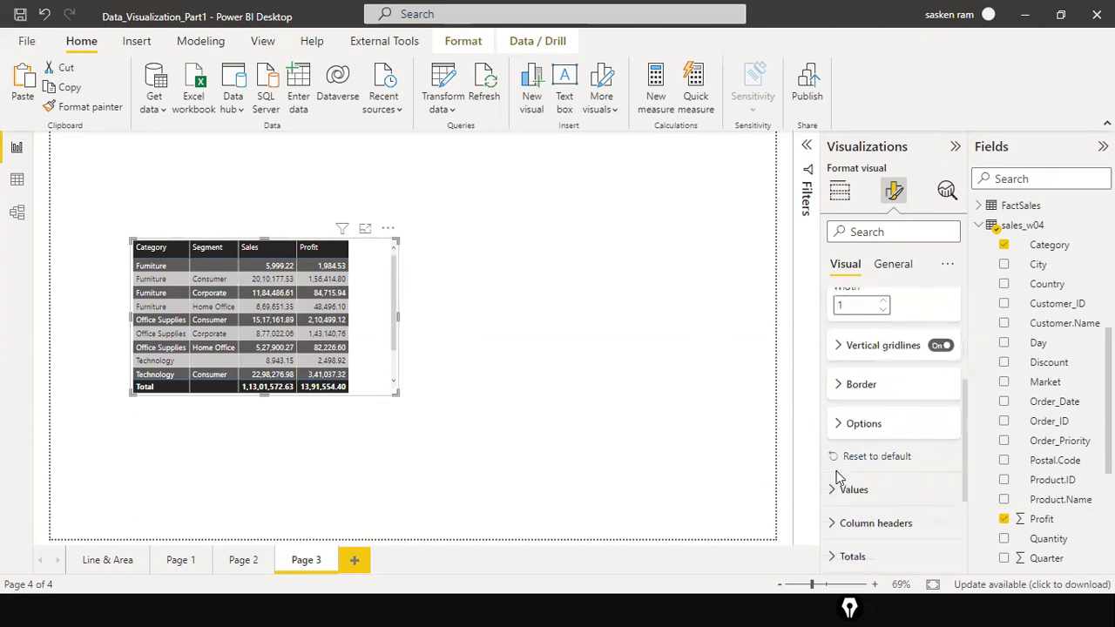
{"action": "scroll", "coordinate": [836, 482], "scroll_direction": "down", "scroll_amount": 2}
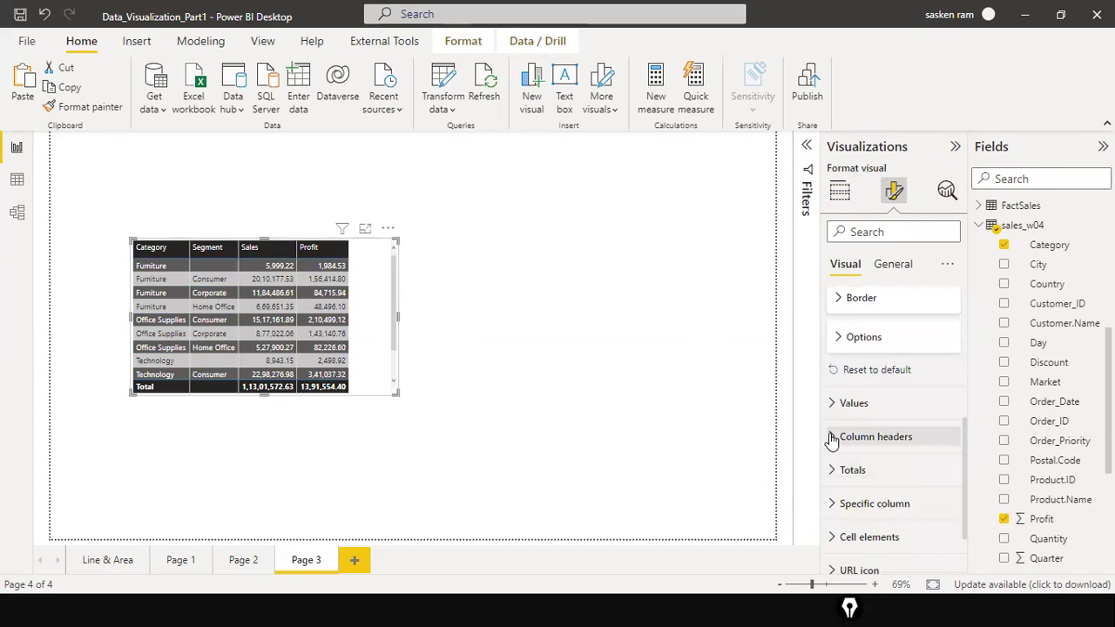
{"action": "left_click", "coordinate": [871, 437]}
{"action": "scroll", "coordinate": [877, 467], "scroll_direction": "down", "scroll_amount": 3}
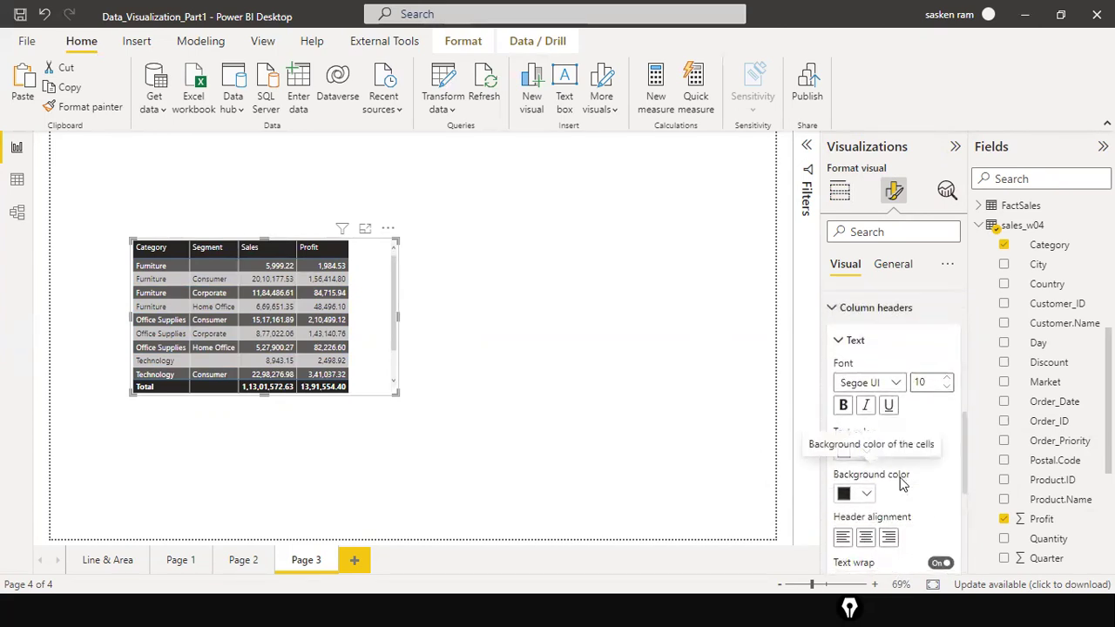
{"action": "left_click", "coordinate": [868, 541]}
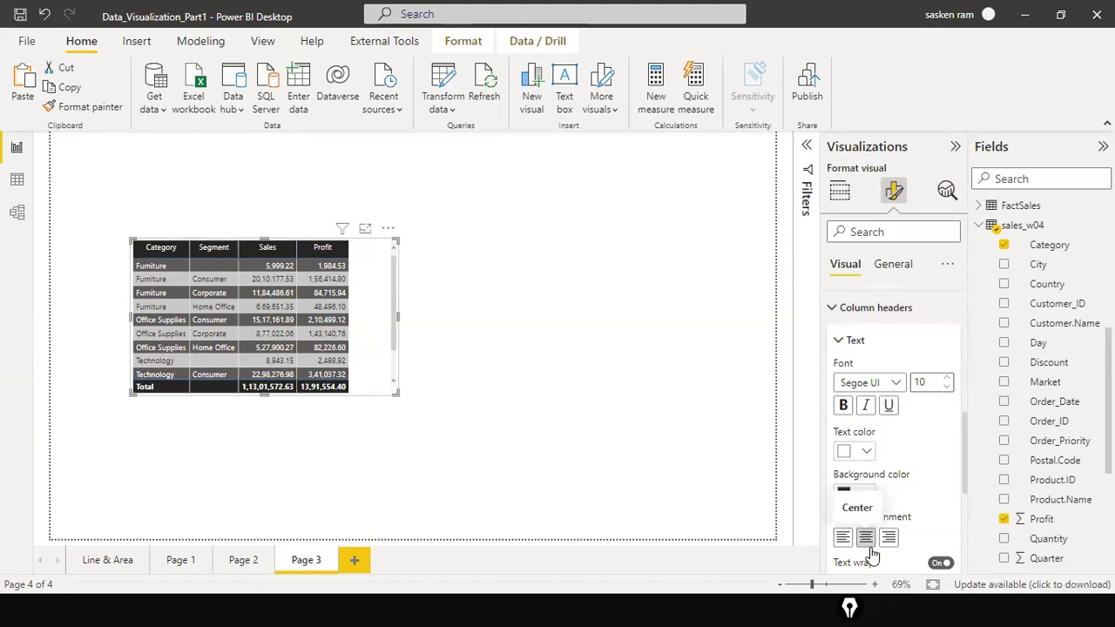
{"action": "scroll", "coordinate": [915, 487], "scroll_direction": "down", "scroll_amount": 2}
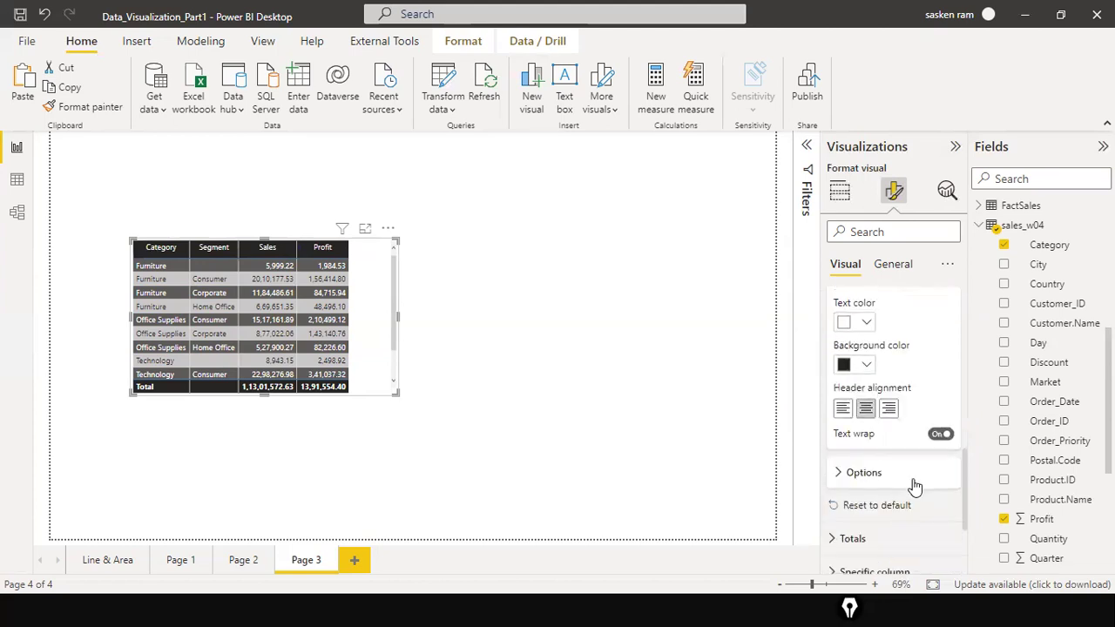
Step: Center the values of the Segment column through the table's specific column settings
{"action": "scroll", "coordinate": [915, 486], "scroll_direction": "up", "scroll_amount": 2}
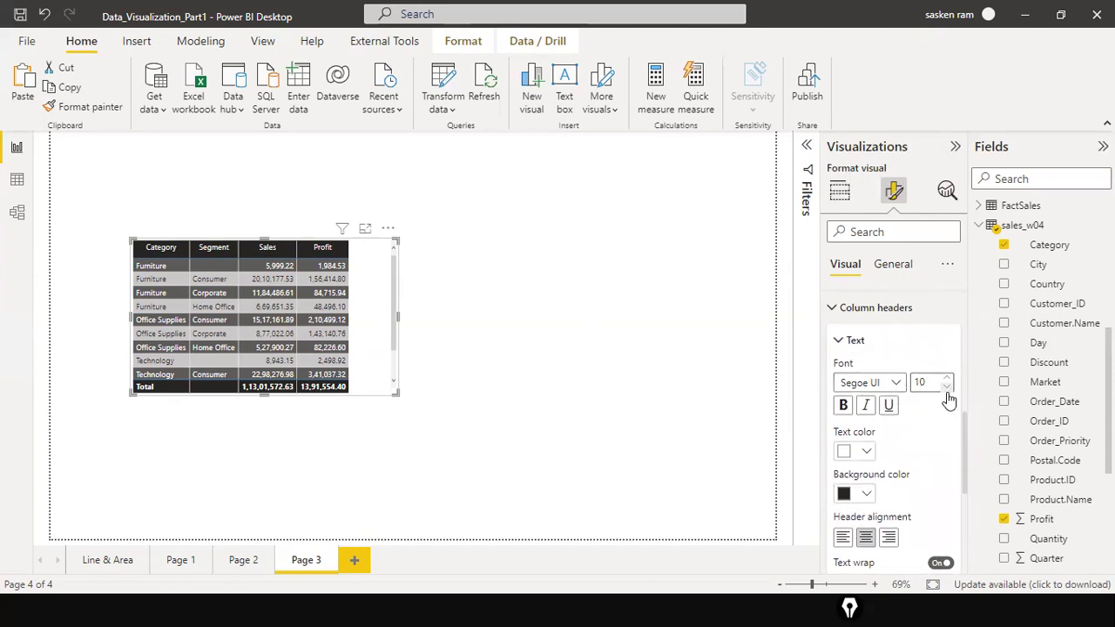
{"action": "scroll", "coordinate": [937, 458], "scroll_direction": "down", "scroll_amount": 3}
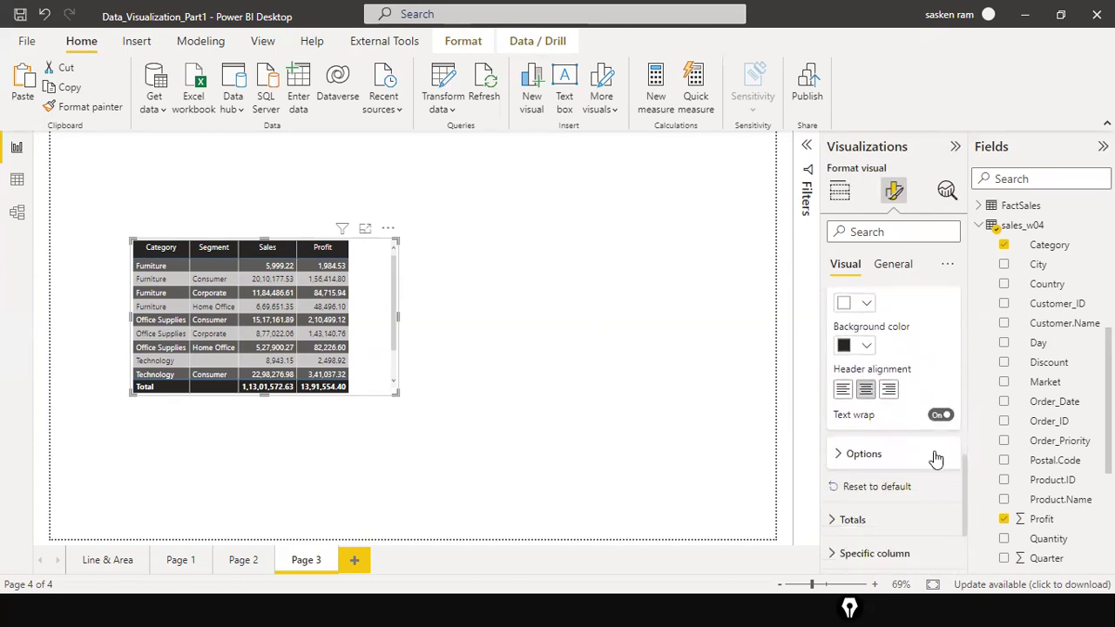
{"action": "scroll", "coordinate": [936, 459], "scroll_direction": "down", "scroll_amount": 3}
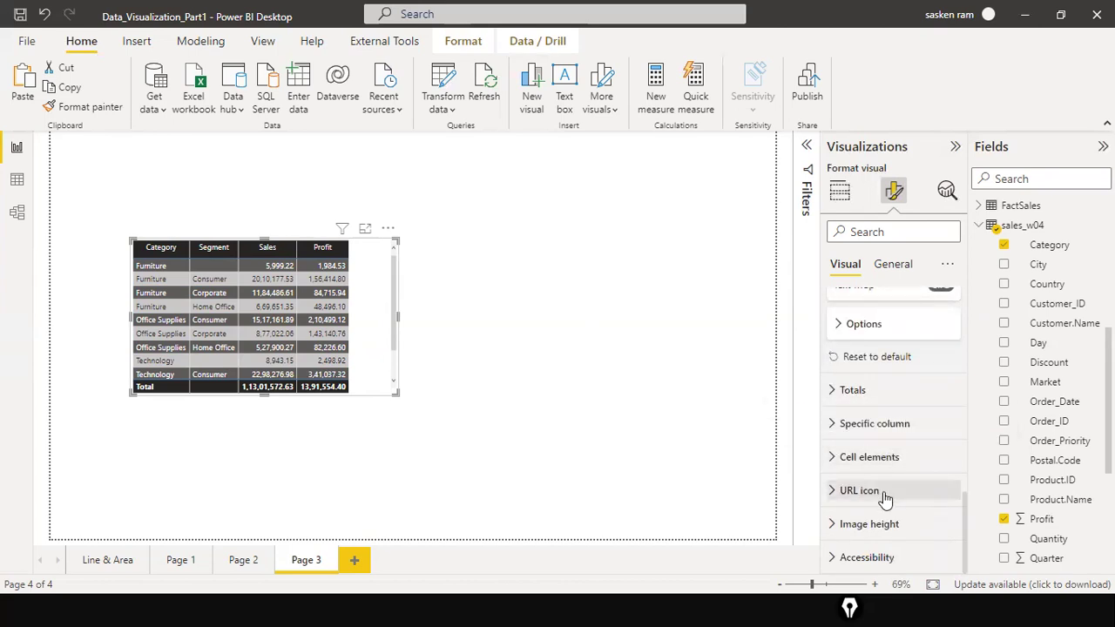
{"action": "left_click", "coordinate": [832, 423]}
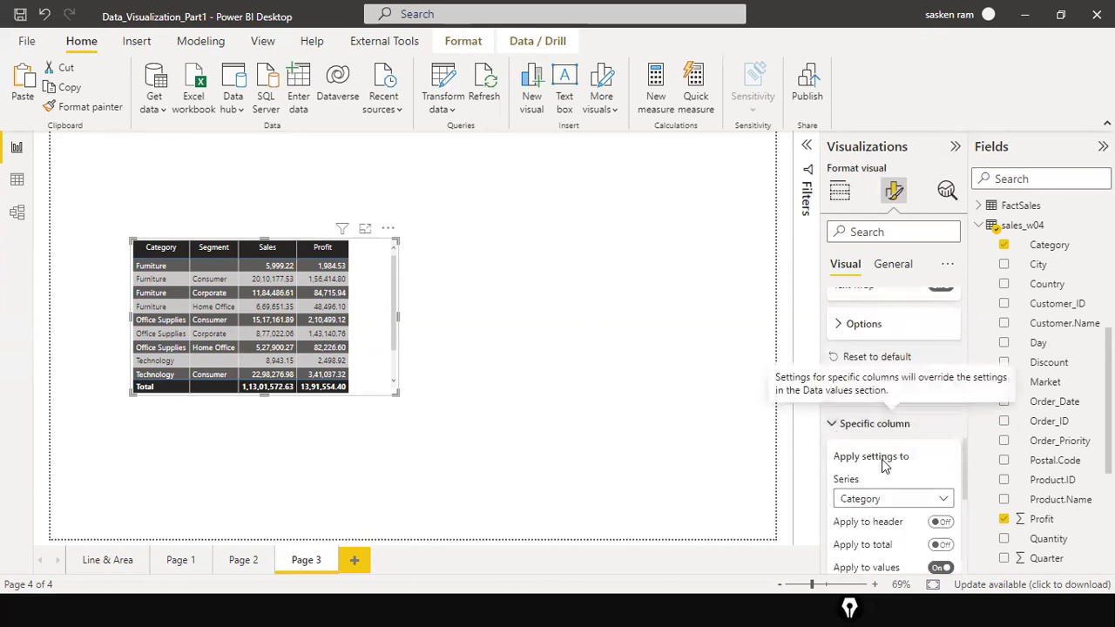
{"action": "scroll", "coordinate": [884, 466], "scroll_direction": "down", "scroll_amount": 2}
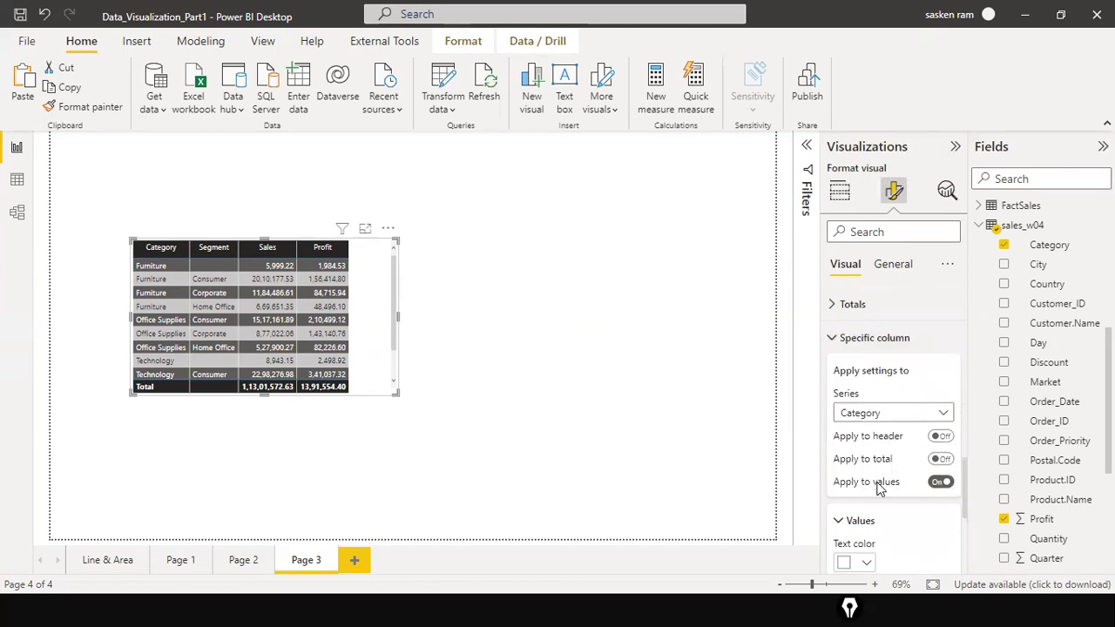
{"action": "scroll", "coordinate": [930, 486], "scroll_direction": "down", "scroll_amount": 3}
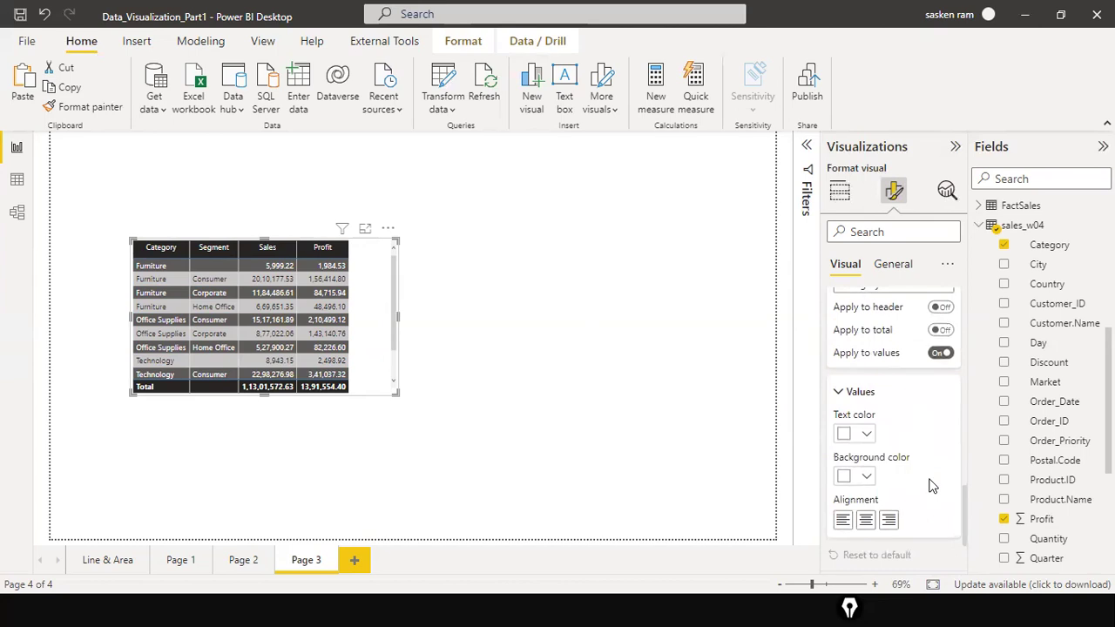
{"action": "scroll", "coordinate": [931, 485], "scroll_direction": "down", "scroll_amount": 1}
{"action": "scroll", "coordinate": [930, 486], "scroll_direction": "up", "scroll_amount": 3}
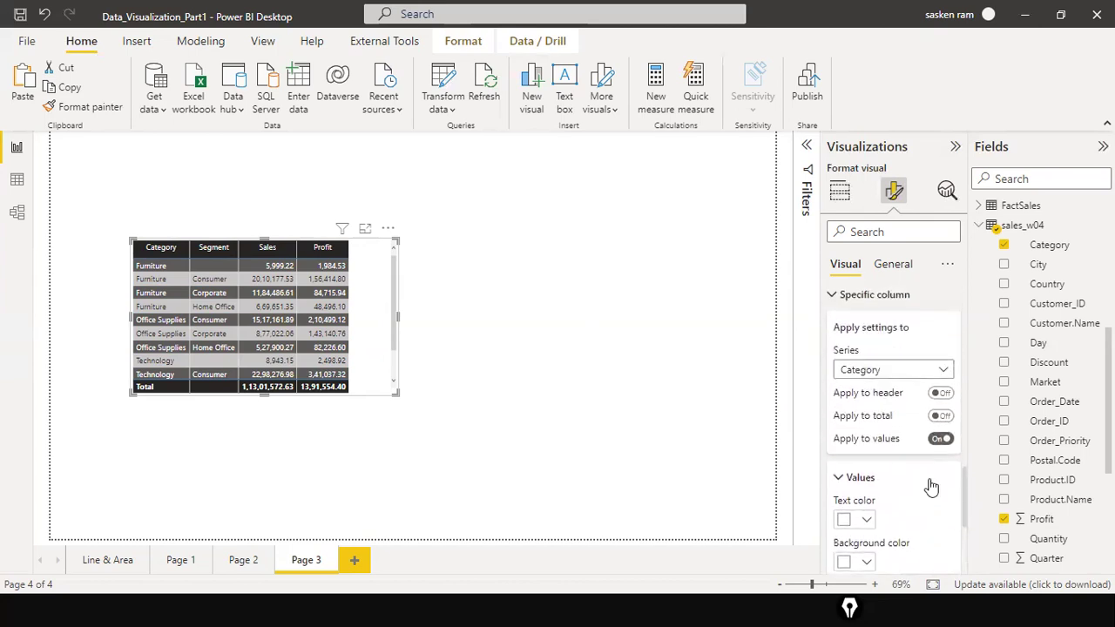
{"action": "left_click", "coordinate": [944, 373]}
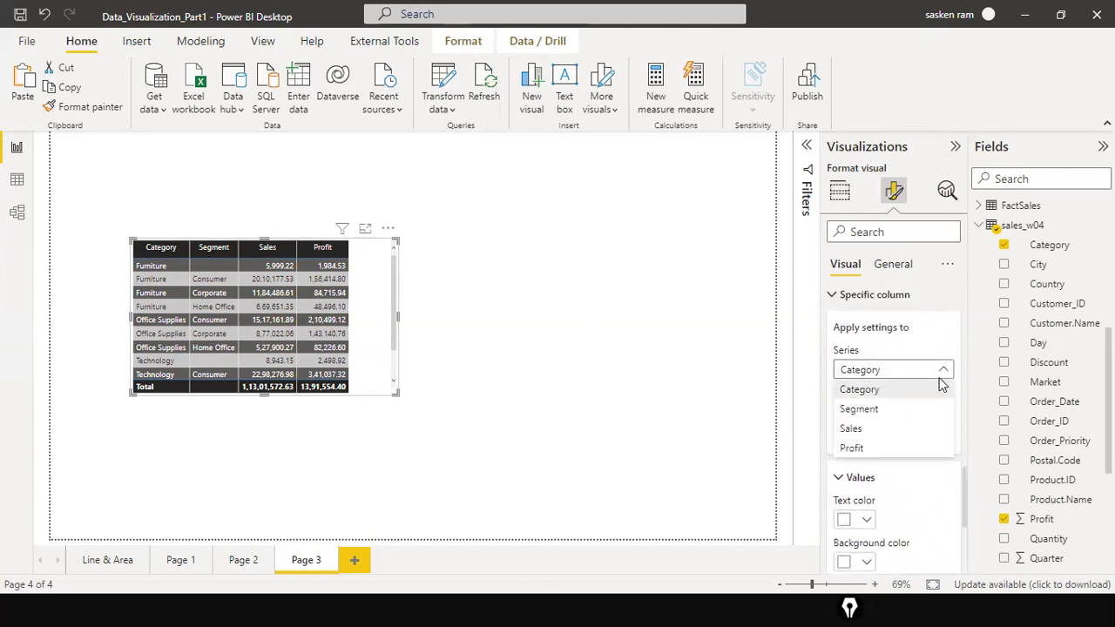
{"action": "left_click", "coordinate": [896, 410]}
{"action": "scroll", "coordinate": [880, 514], "scroll_direction": "down", "scroll_amount": 3}
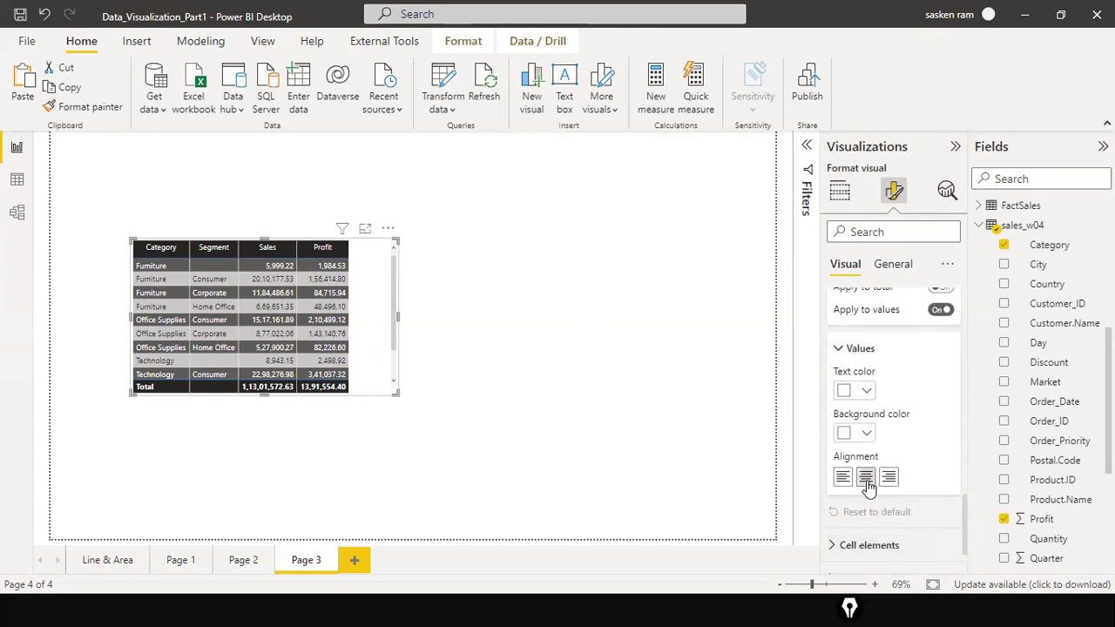
{"action": "left_click", "coordinate": [868, 485]}
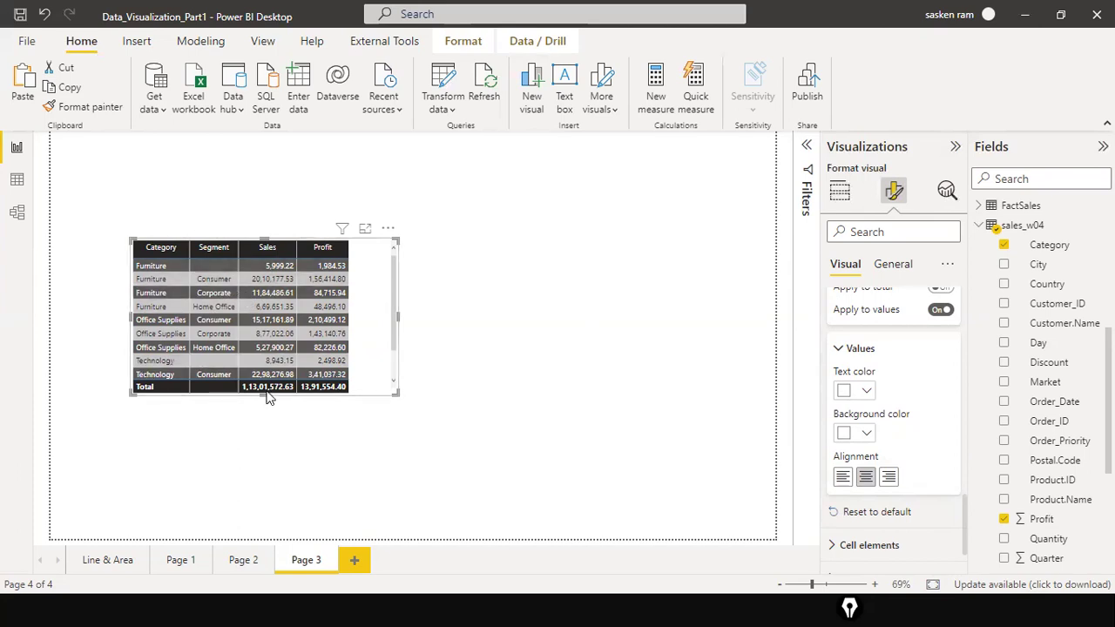
Step: Left-align the values of the Sales column in the specific column settings
{"action": "scroll", "coordinate": [859, 406], "scroll_direction": "up", "scroll_amount": 3}
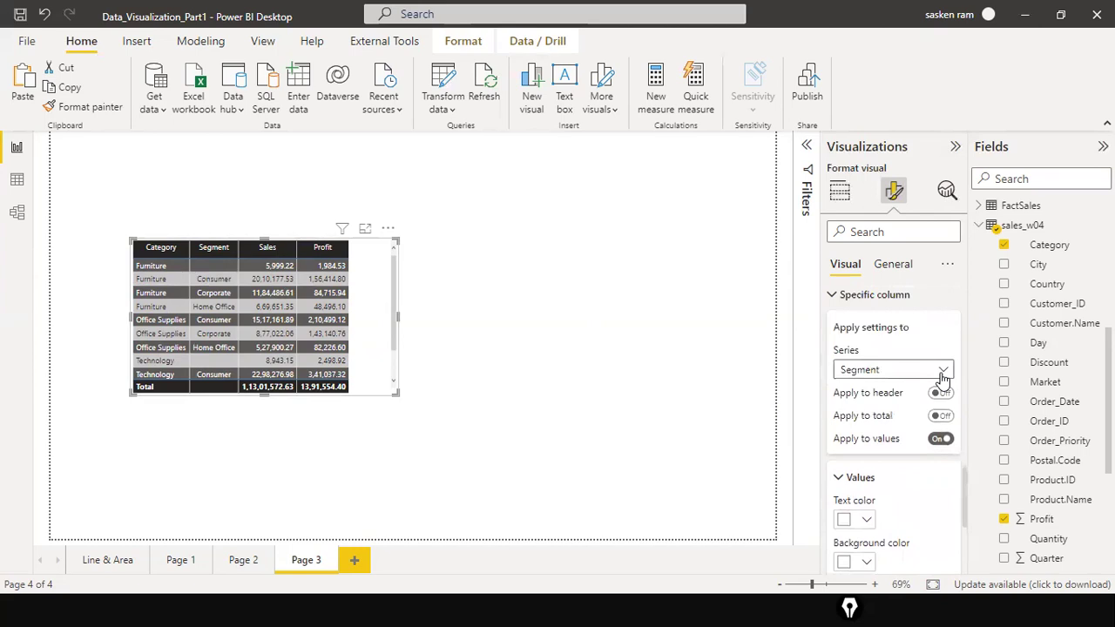
{"action": "left_click", "coordinate": [943, 372]}
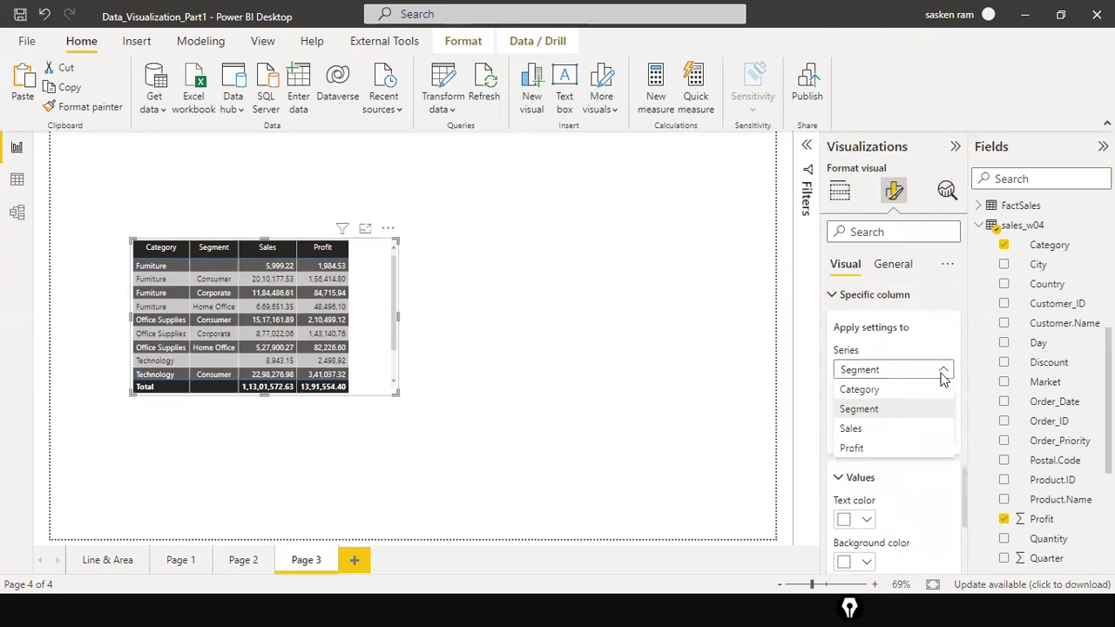
{"action": "left_click", "coordinate": [887, 432]}
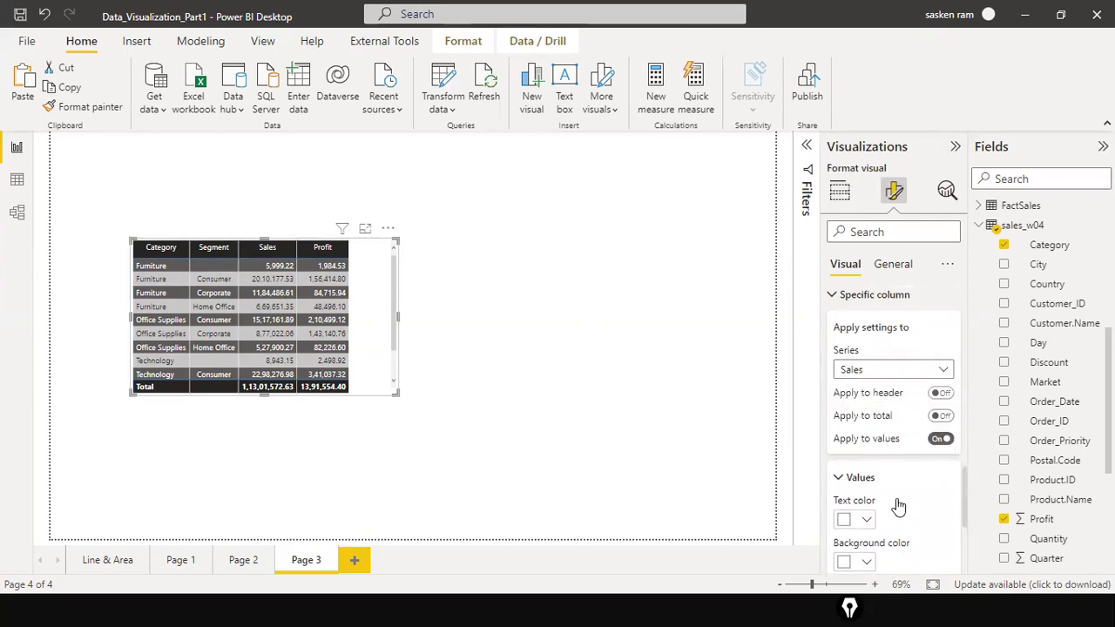
{"action": "scroll", "coordinate": [895, 505], "scroll_direction": "down", "scroll_amount": 3}
{"action": "left_click", "coordinate": [841, 436]}
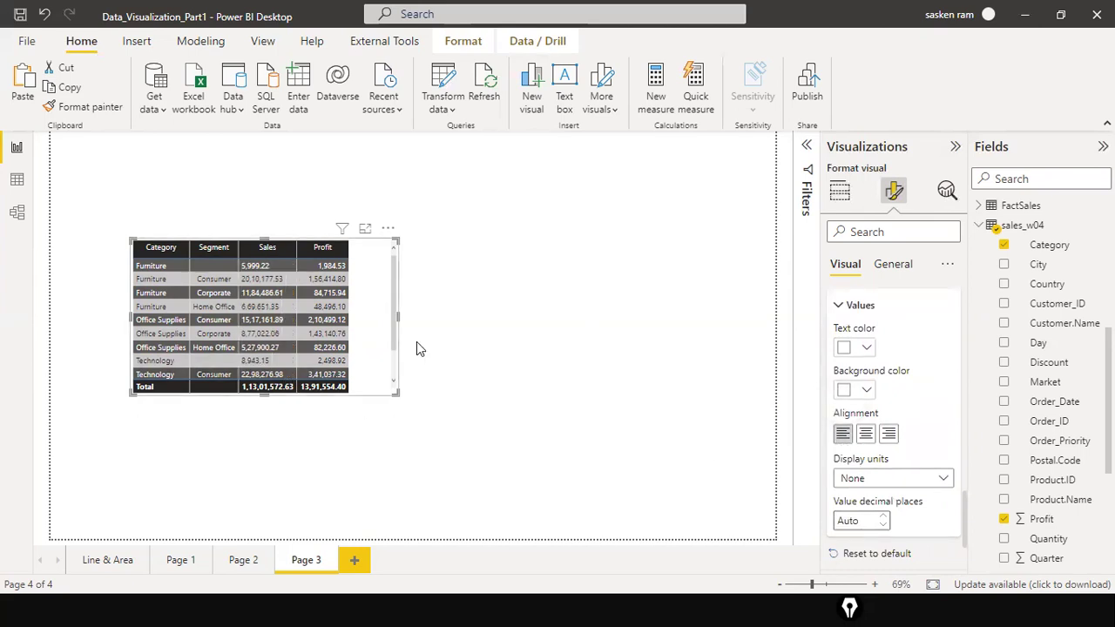
Step: Examine the conditional formatting options offered in the table's cell elements settings
{"action": "scroll", "coordinate": [889, 395], "scroll_direction": "up", "scroll_amount": 3}
{"action": "scroll", "coordinate": [887, 396], "scroll_direction": "up", "scroll_amount": 1}
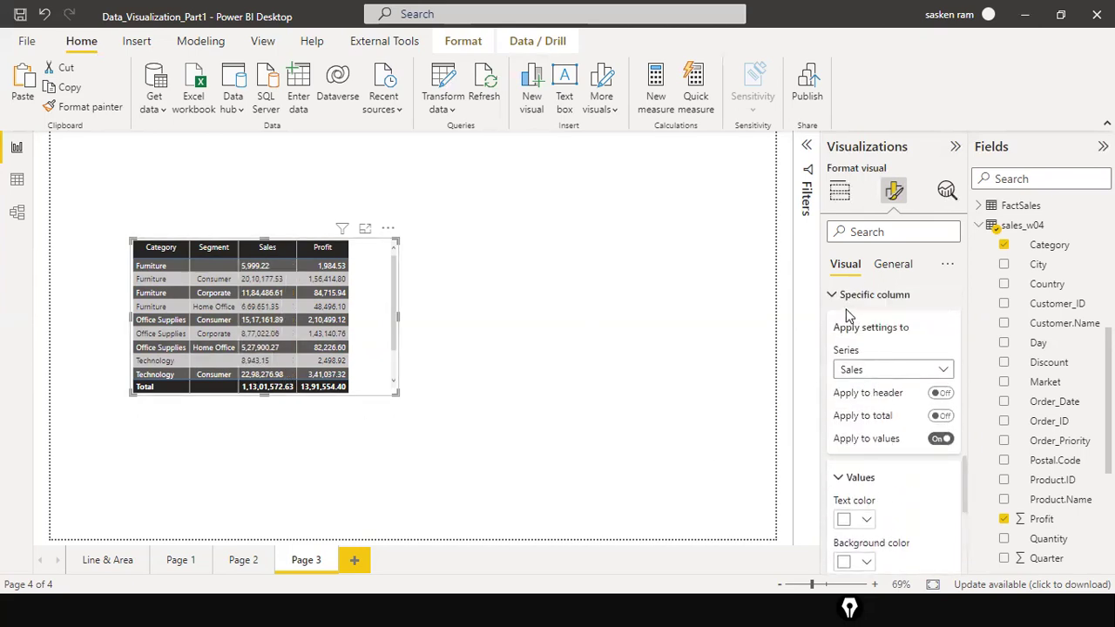
{"action": "scroll", "coordinate": [854, 375], "scroll_direction": "down", "scroll_amount": 5}
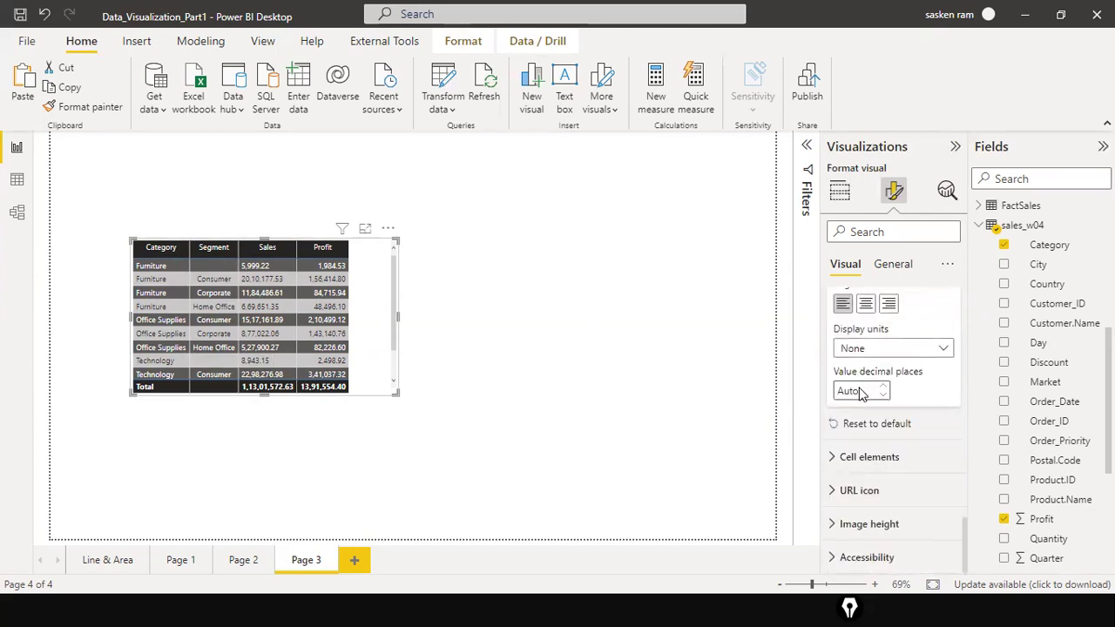
{"action": "left_click", "coordinate": [841, 457]}
{"action": "scroll", "coordinate": [882, 471], "scroll_direction": "down", "scroll_amount": 1}
{"action": "scroll", "coordinate": [880, 471], "scroll_direction": "down", "scroll_amount": 3}
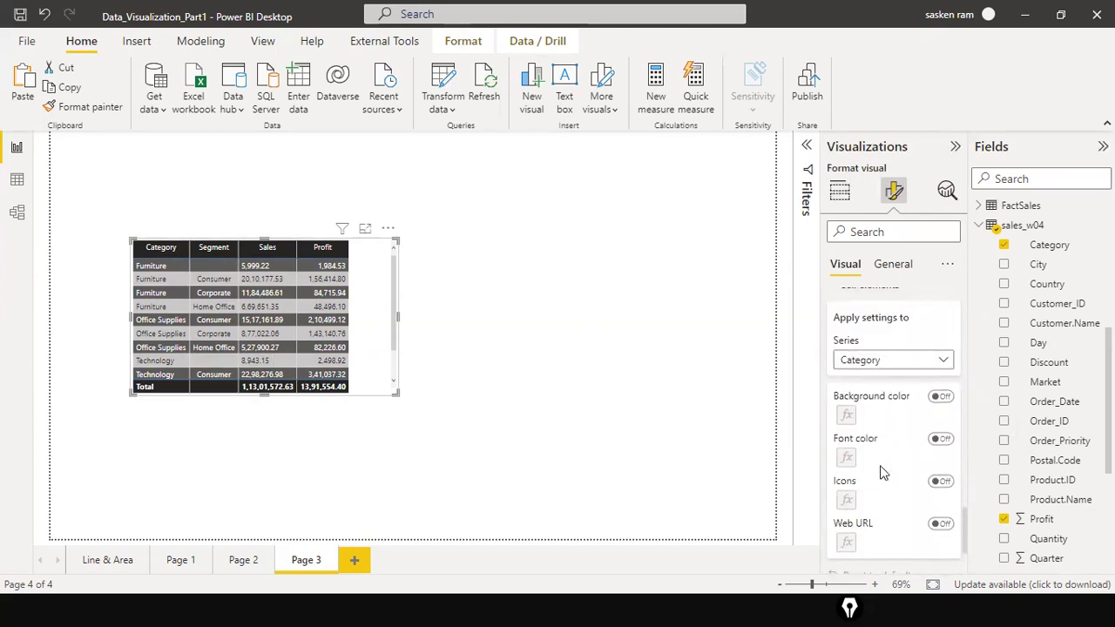
{"action": "scroll", "coordinate": [880, 472], "scroll_direction": "up", "scroll_amount": 1}
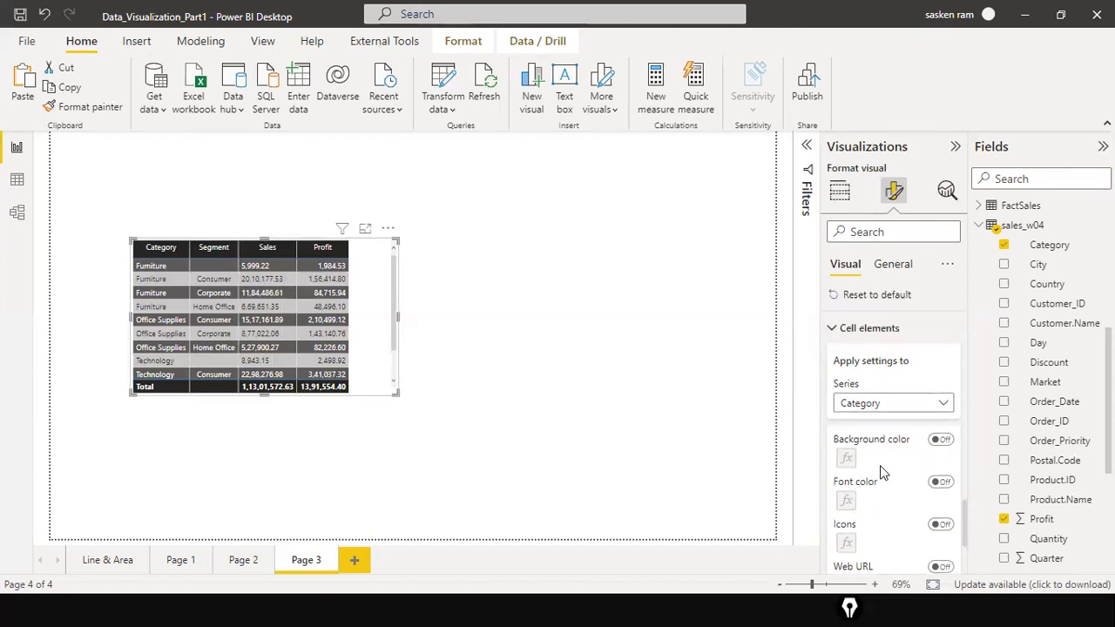
{"action": "scroll", "coordinate": [880, 471], "scroll_direction": "down", "scroll_amount": 2}
{"action": "scroll", "coordinate": [880, 471], "scroll_direction": "up", "scroll_amount": 1}
{"action": "scroll", "coordinate": [879, 471], "scroll_direction": "up", "scroll_amount": 1}
{"action": "scroll", "coordinate": [906, 409], "scroll_direction": "up", "scroll_amount": 1}
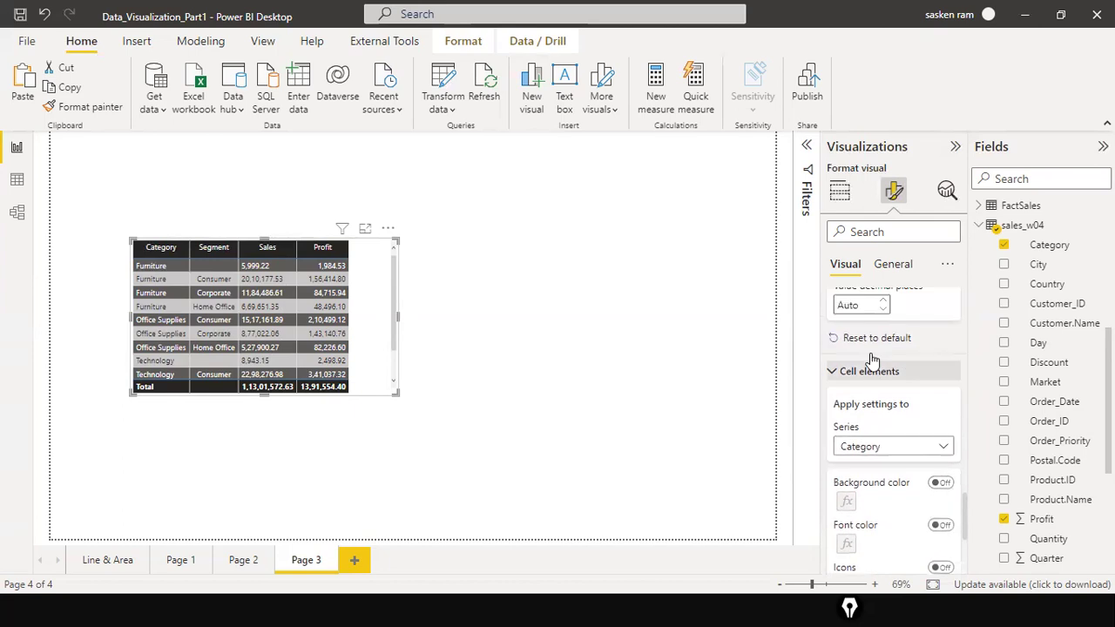
{"action": "scroll", "coordinate": [880, 388], "scroll_direction": "down", "scroll_amount": 1}
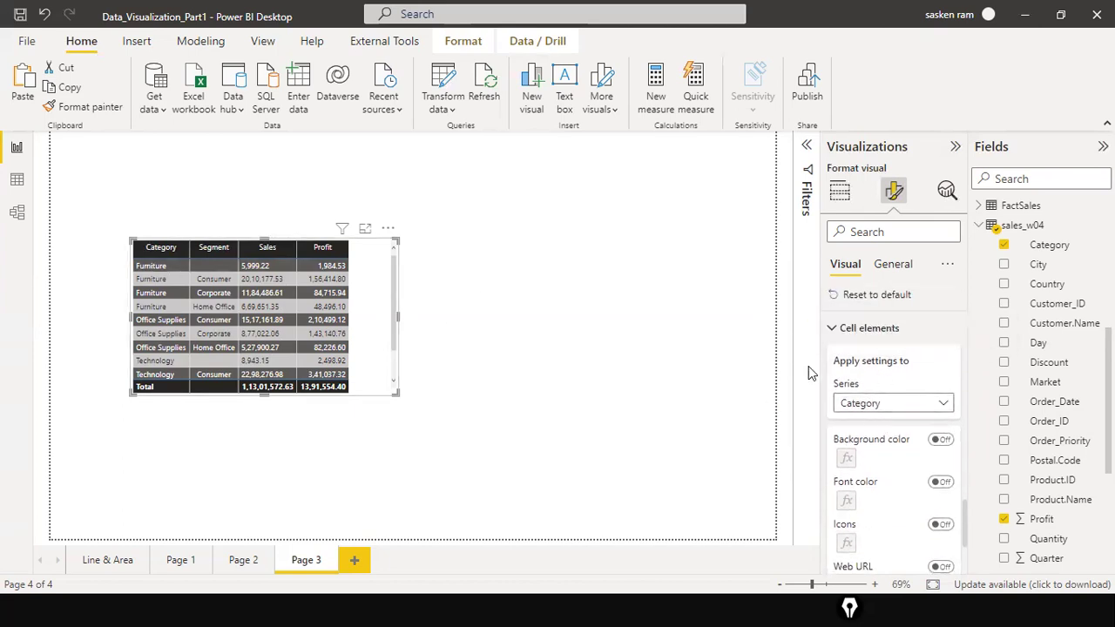
Step: Turn on the background color cell element for the Sales series and look at its gradient settings against the table
{"action": "left_click", "coordinate": [947, 405]}
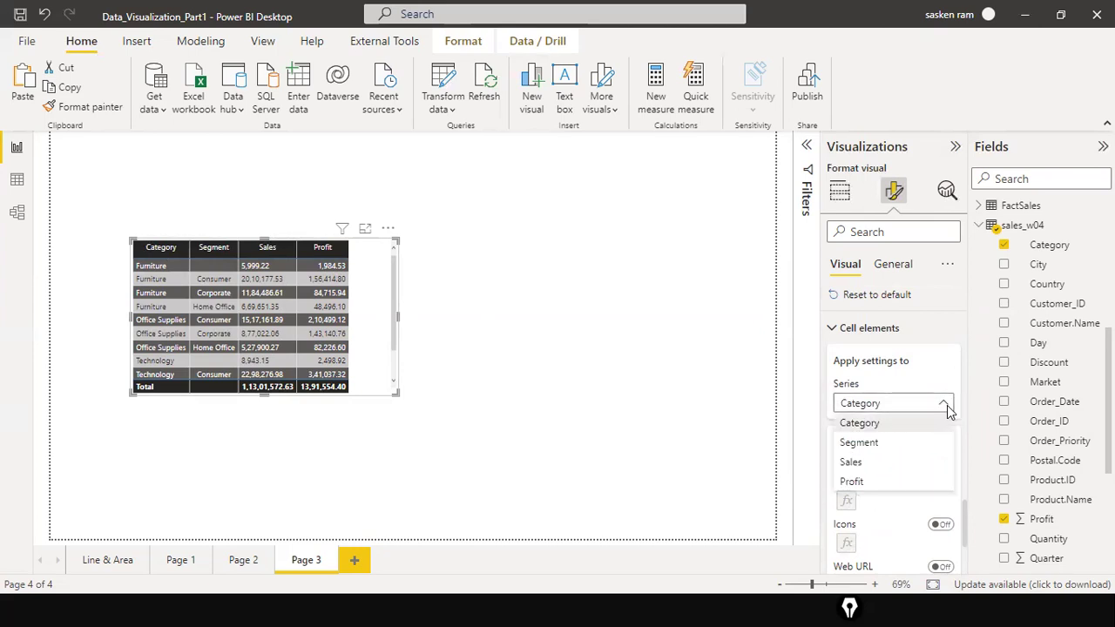
{"action": "left_click", "coordinate": [904, 462]}
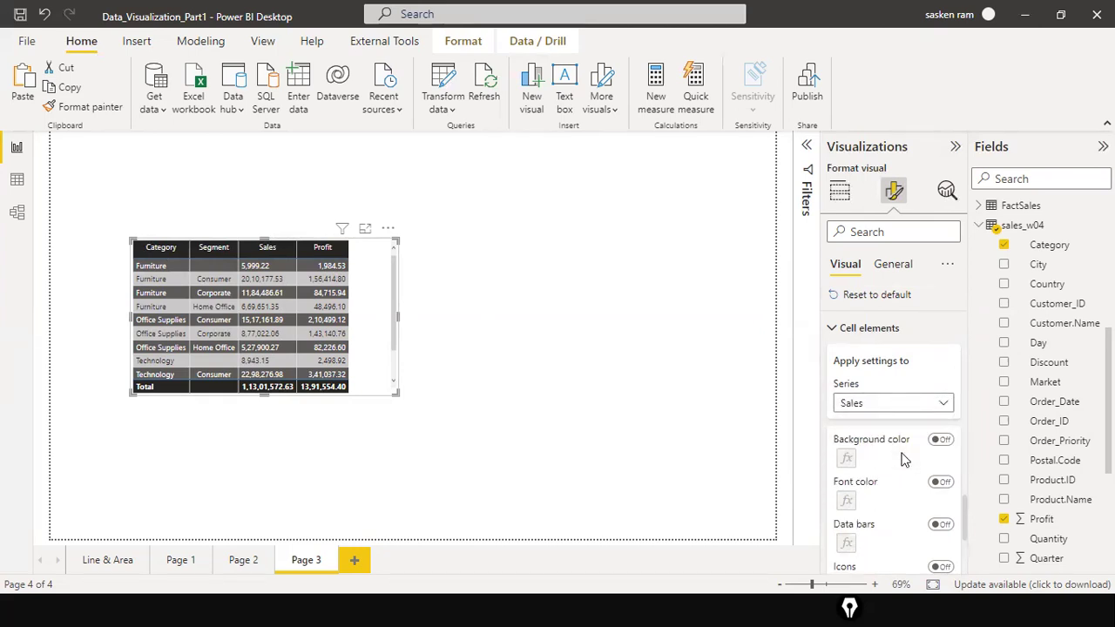
{"action": "scroll", "coordinate": [903, 460], "scroll_direction": "down", "scroll_amount": 1}
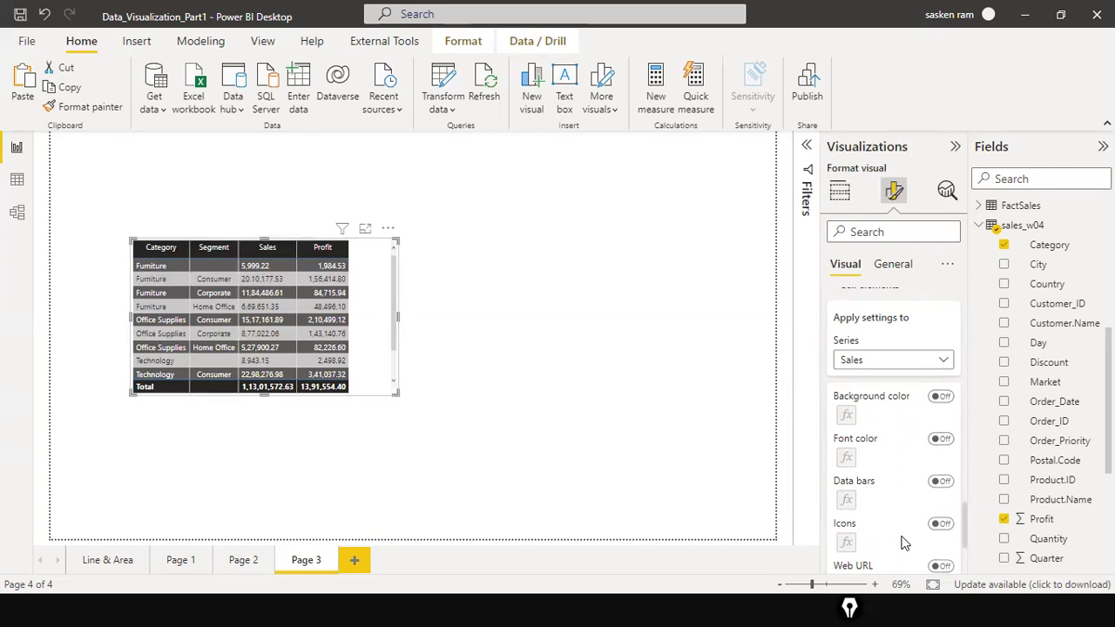
{"action": "left_click", "coordinate": [942, 397]}
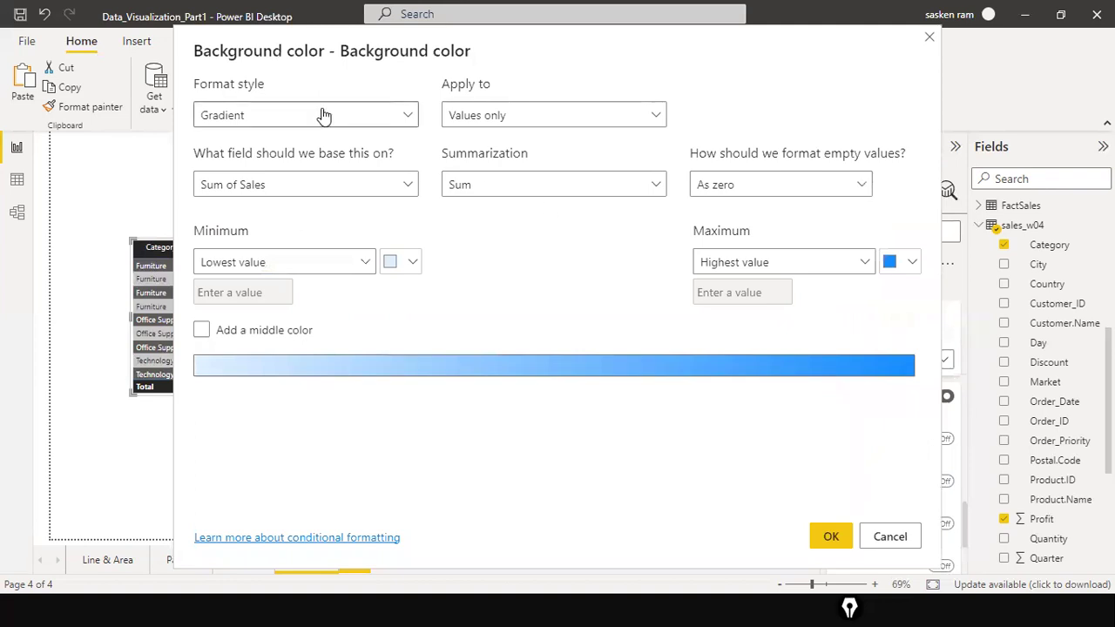
{"action": "left_click_drag", "start_coordinate": [305, 79], "coordinate": [495, 97]}
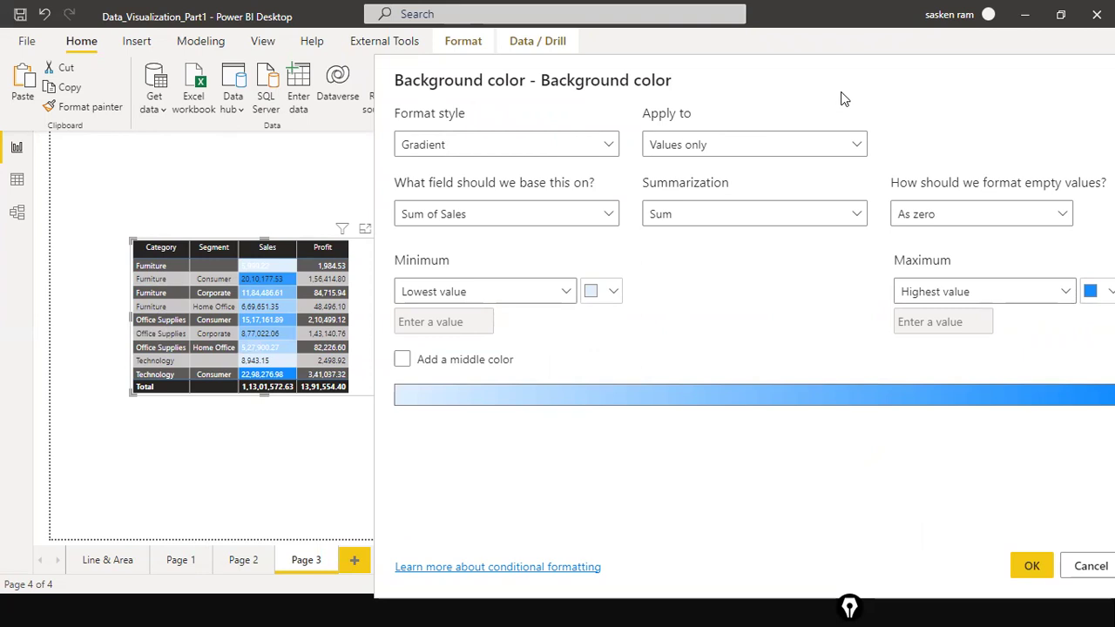
{"action": "left_click_drag", "start_coordinate": [841, 97], "coordinate": [657, 128]}
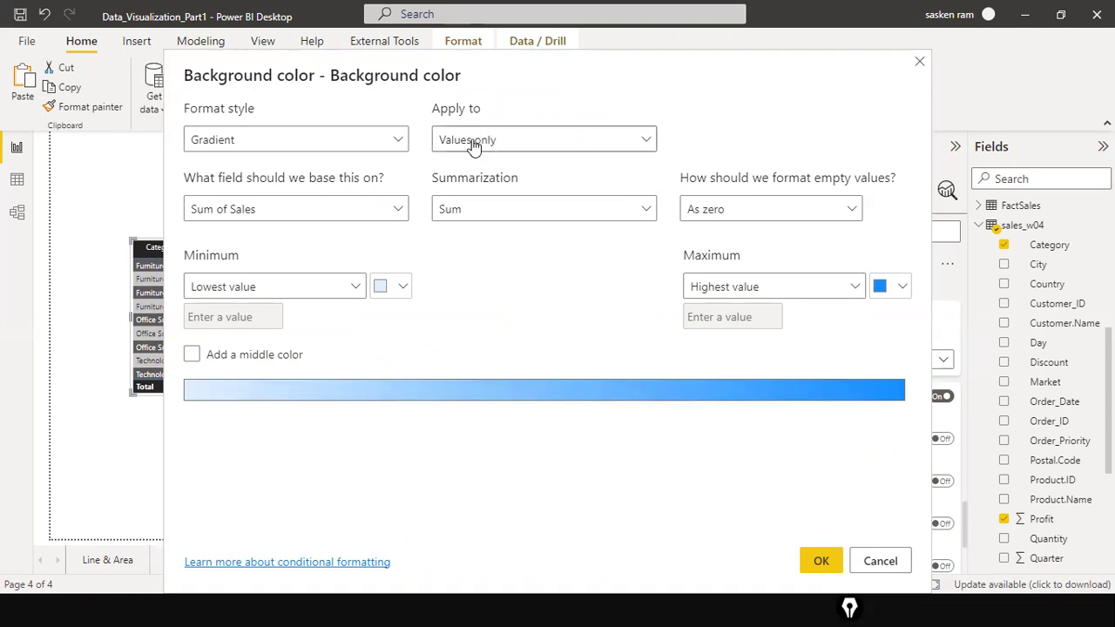
Step: Change the format style of the Sales background color to Rules, keeping the table in view beside the dialog
{"action": "left_click", "coordinate": [400, 139]}
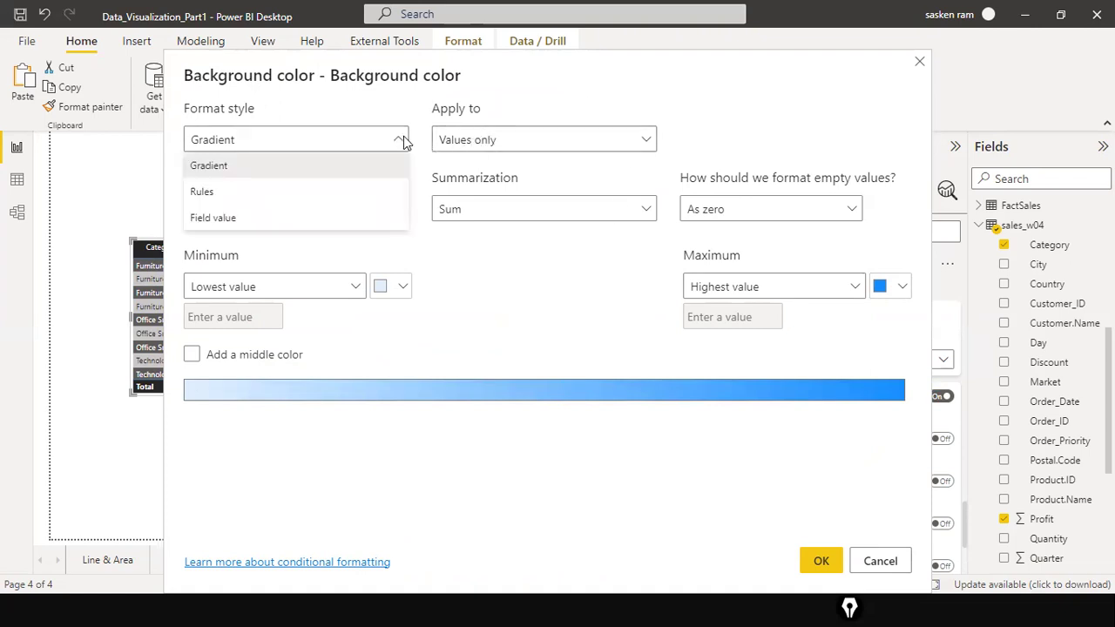
{"action": "left_click", "coordinate": [337, 192]}
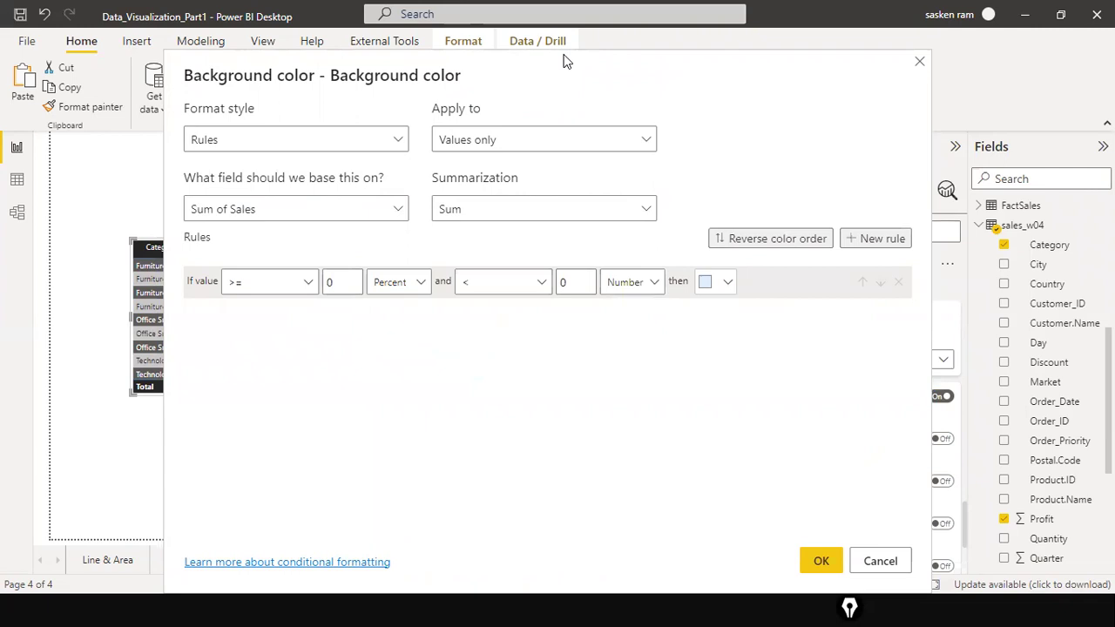
{"action": "left_click_drag", "start_coordinate": [589, 86], "coordinate": [913, 103]}
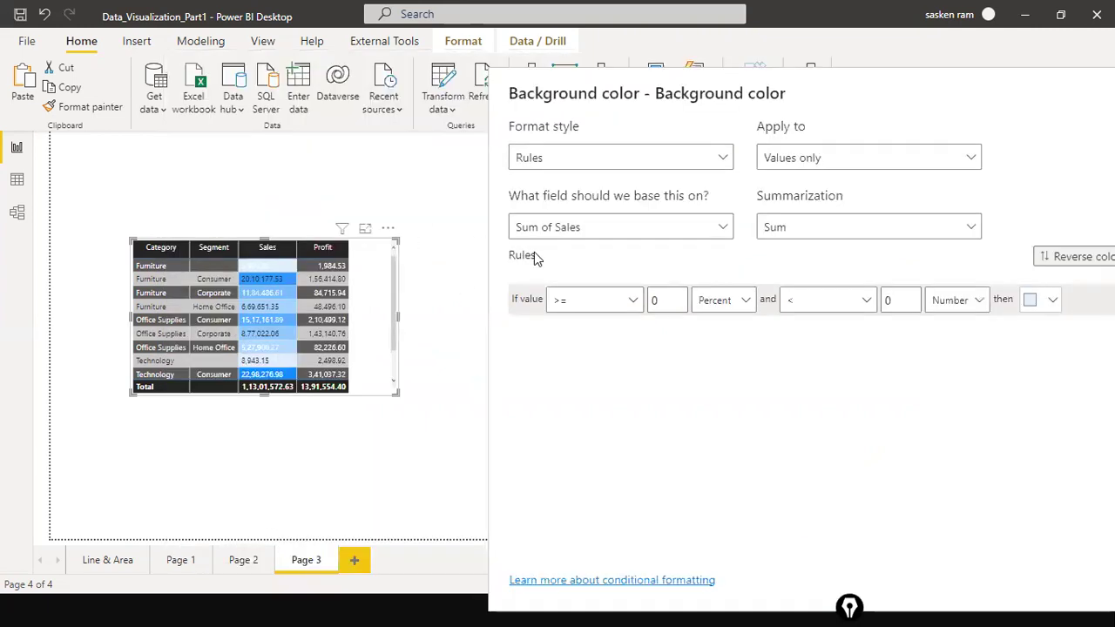
{"action": "left_click_drag", "start_coordinate": [833, 97], "coordinate": [748, 83]}
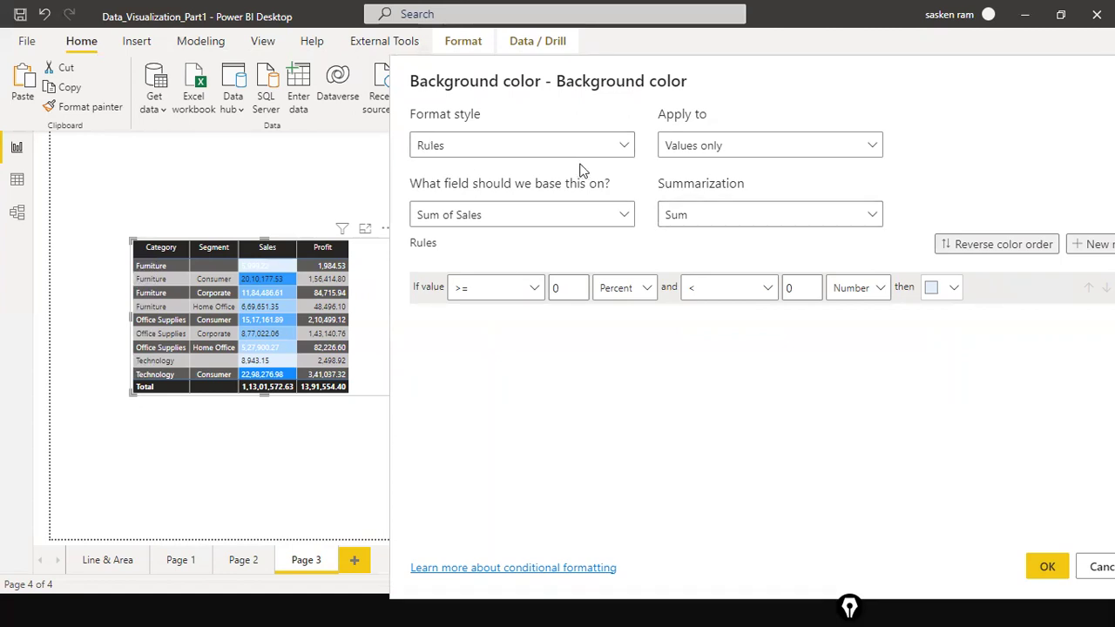
Step: Set the background color rule's lower limit to 0 and its upper condition to <= 100000
{"action": "double_click", "coordinate": [557, 290]}
{"action": "key", "text": "BackSpace"}
{"action": "type", "text": "0"}
{"action": "key", "text": "Tab"}
{"action": "key", "text": "Tab"}
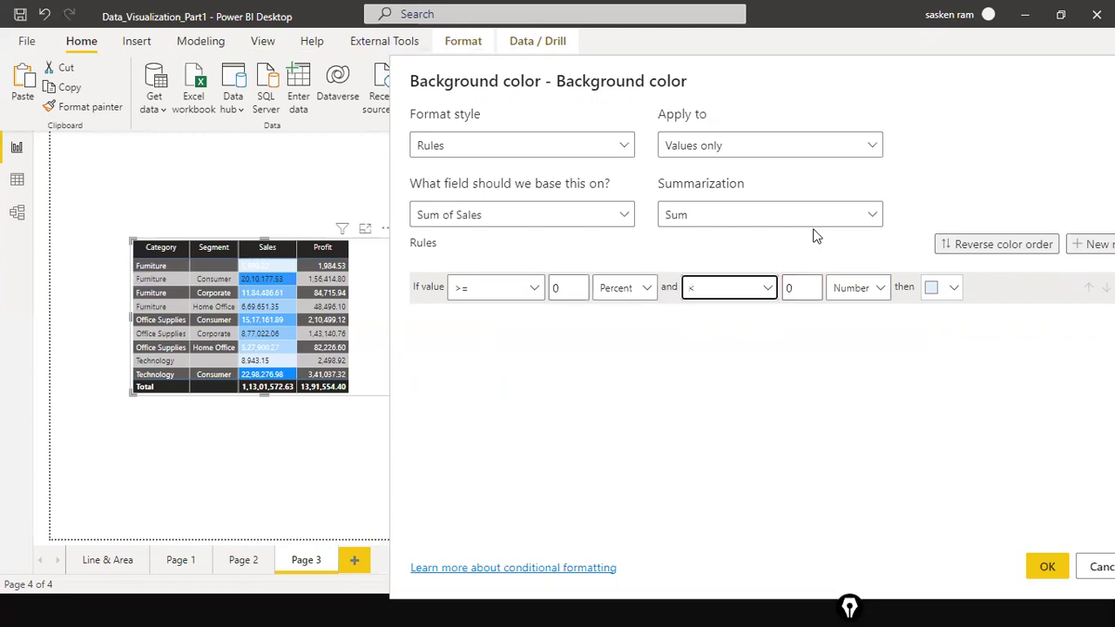
{"action": "left_click", "coordinate": [794, 288]}
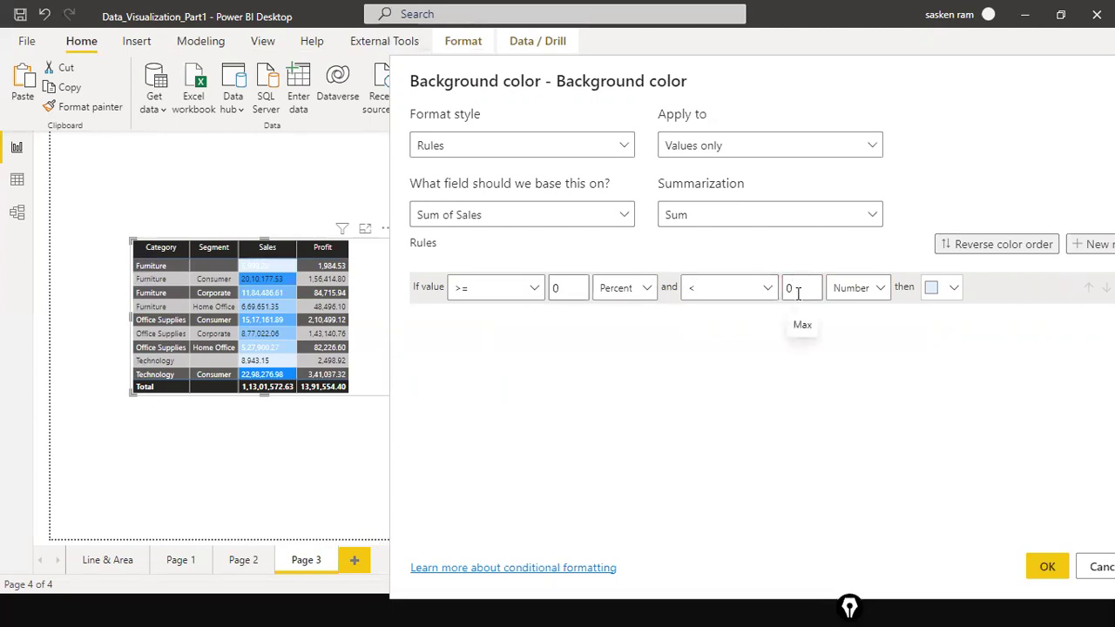
{"action": "type", "text": "100000"}
{"action": "key", "text": "Left"}
{"action": "key", "text": "Delete"}
{"action": "type", "text": "0"}
{"action": "left_click", "coordinate": [768, 295]}
{"action": "left_click", "coordinate": [735, 346]}
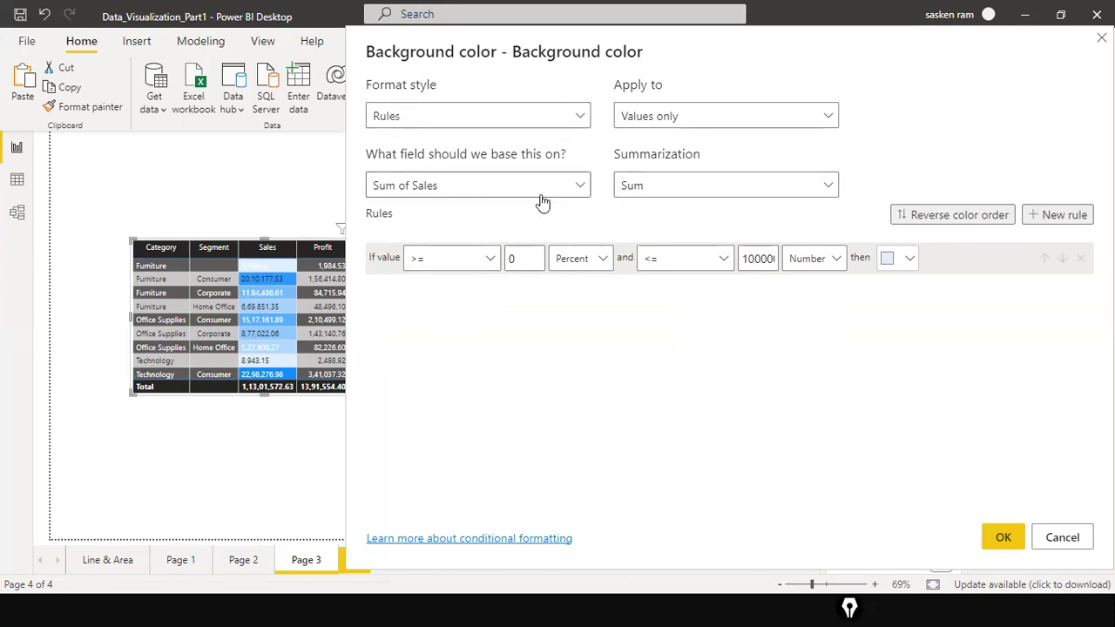
Step: Set the unit of the first rule's lower limit to Number
{"action": "left_click_drag", "start_coordinate": [270, 253], "coordinate": [374, 197]}
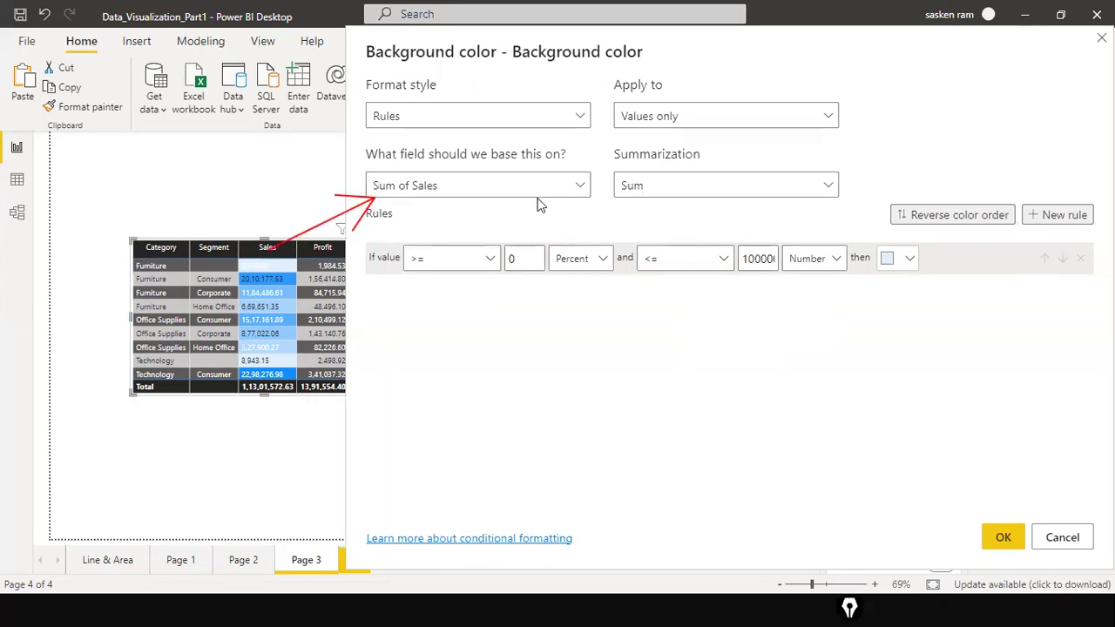
{"action": "left_click_drag", "start_coordinate": [537, 202], "coordinate": [555, 207]}
{"action": "left_click", "coordinate": [603, 261]}
{"action": "left_click", "coordinate": [586, 289]}
Step: Set the first rule's background color to a custom bright red, #F71D00
{"action": "left_click", "coordinate": [909, 260]}
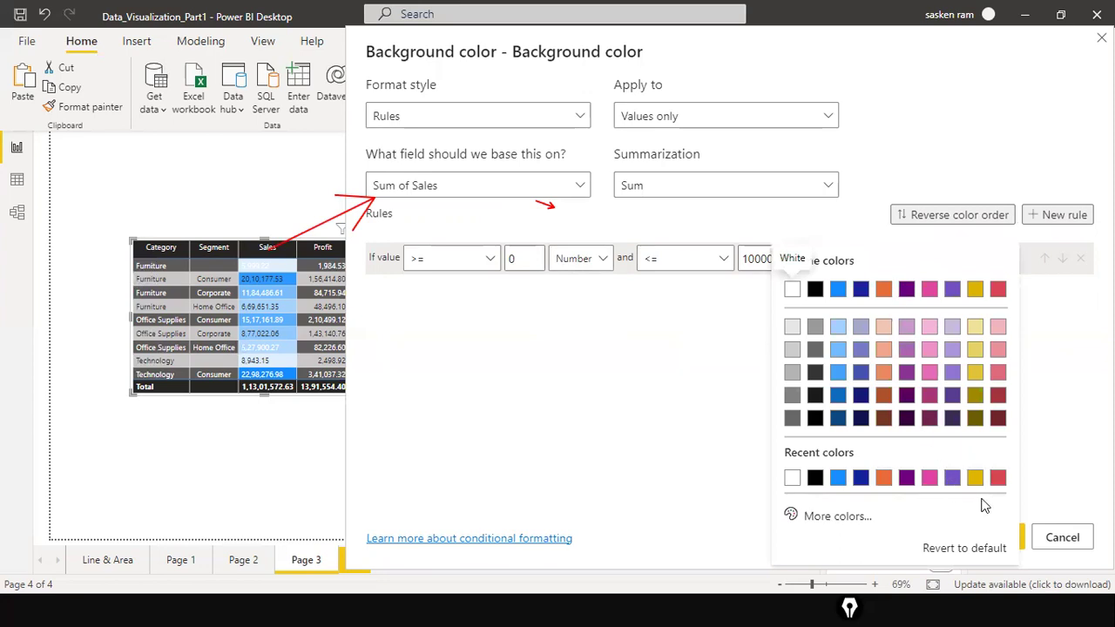
{"action": "left_click", "coordinate": [842, 516]}
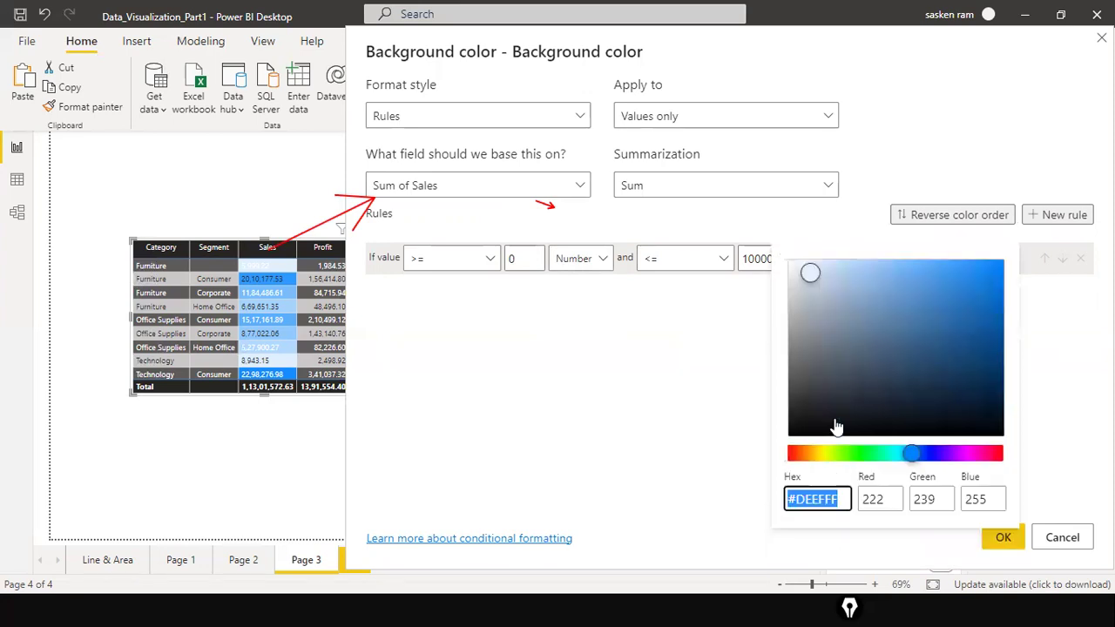
{"action": "left_click", "coordinate": [790, 455]}
{"action": "left_click", "coordinate": [993, 270]}
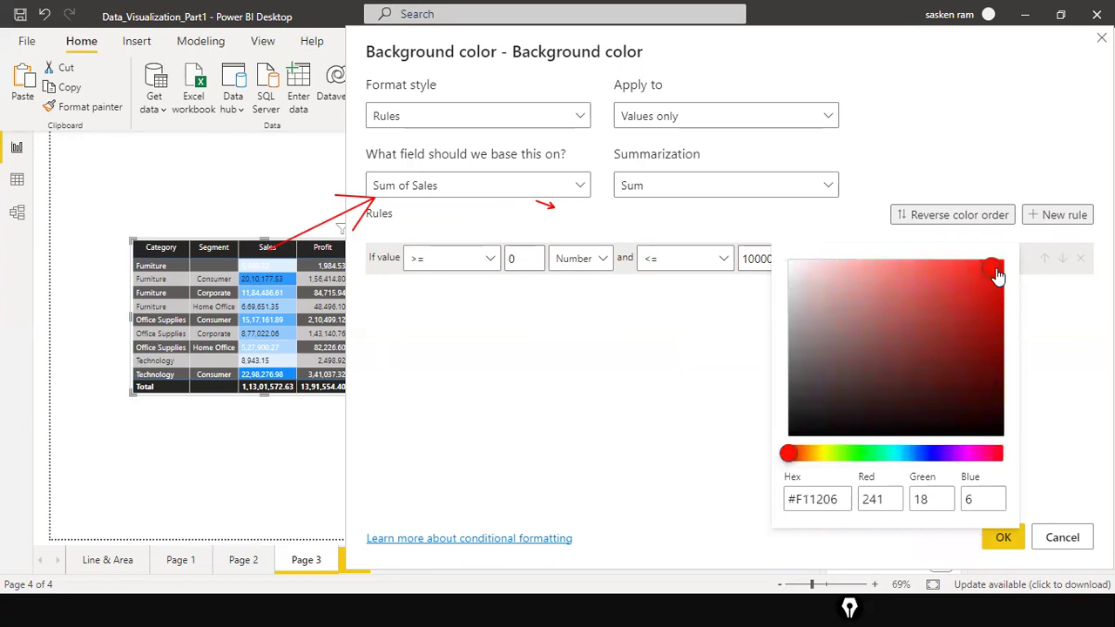
{"action": "left_click", "coordinate": [995, 264]}
{"action": "left_click", "coordinate": [640, 330]}
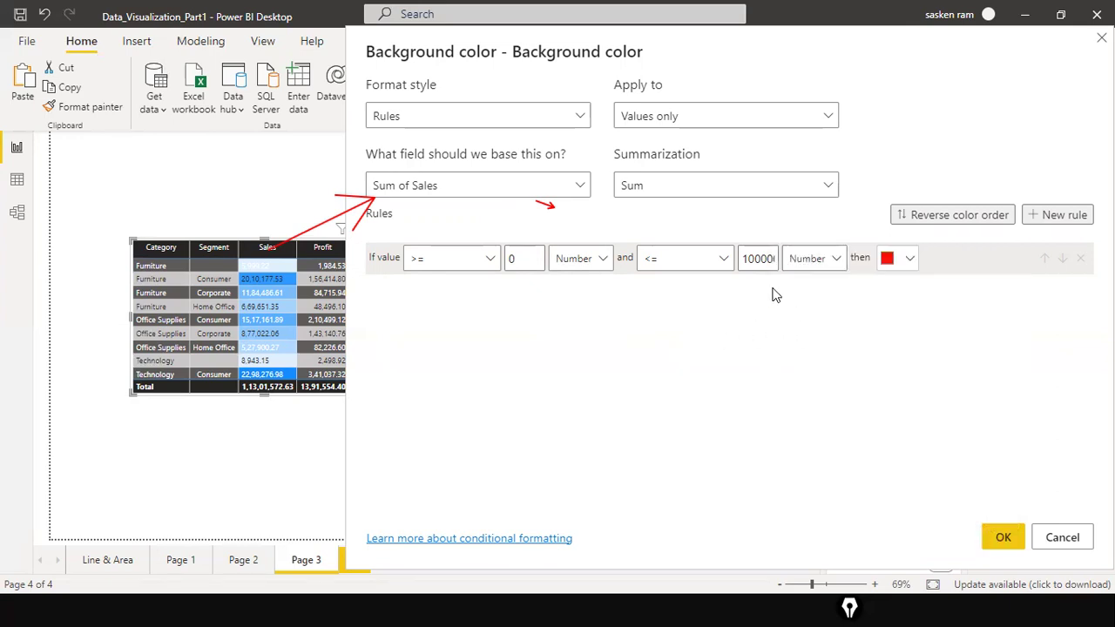
{"action": "left_click", "coordinate": [893, 258]}
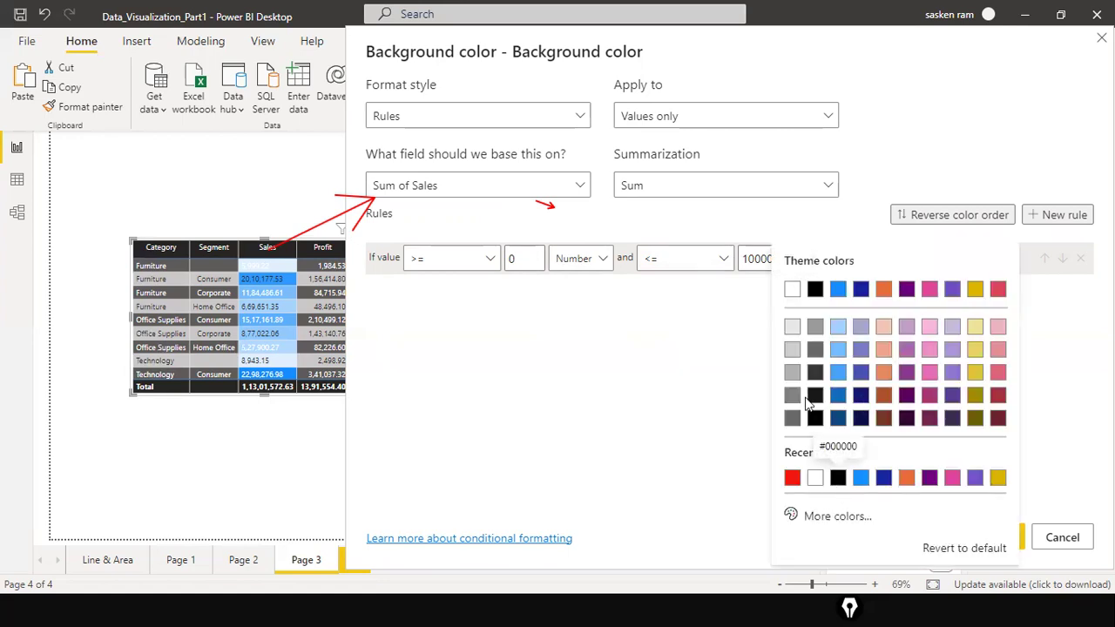
{"action": "left_click", "coordinate": [841, 517]}
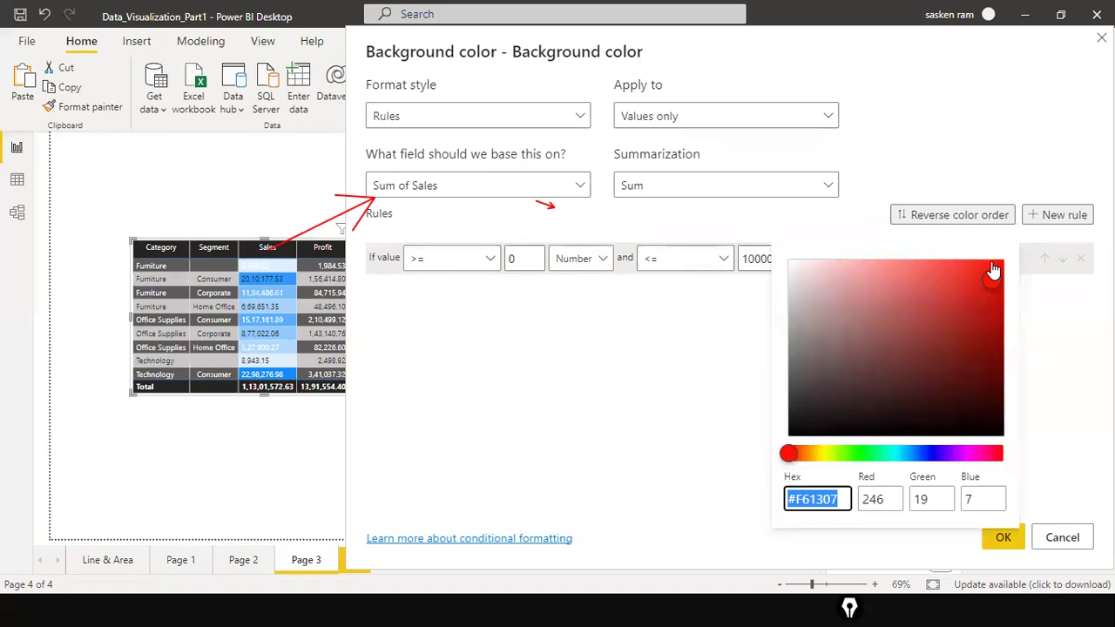
{"action": "left_click_drag", "start_coordinate": [995, 280], "coordinate": [1004, 266]}
{"action": "left_click", "coordinate": [793, 453]}
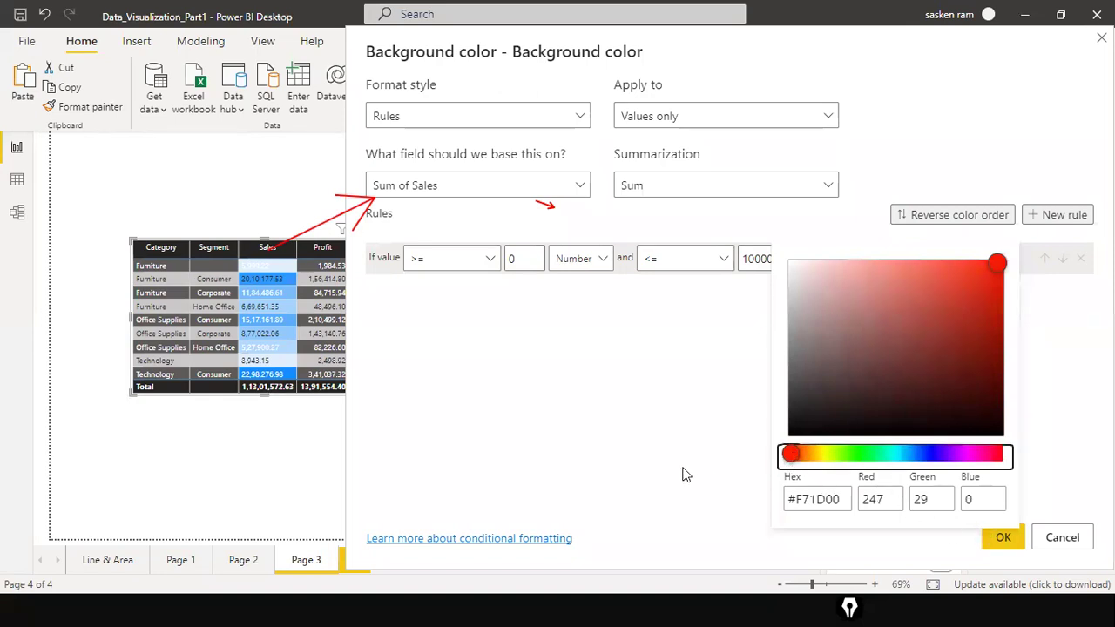
{"action": "left_click", "coordinate": [521, 333]}
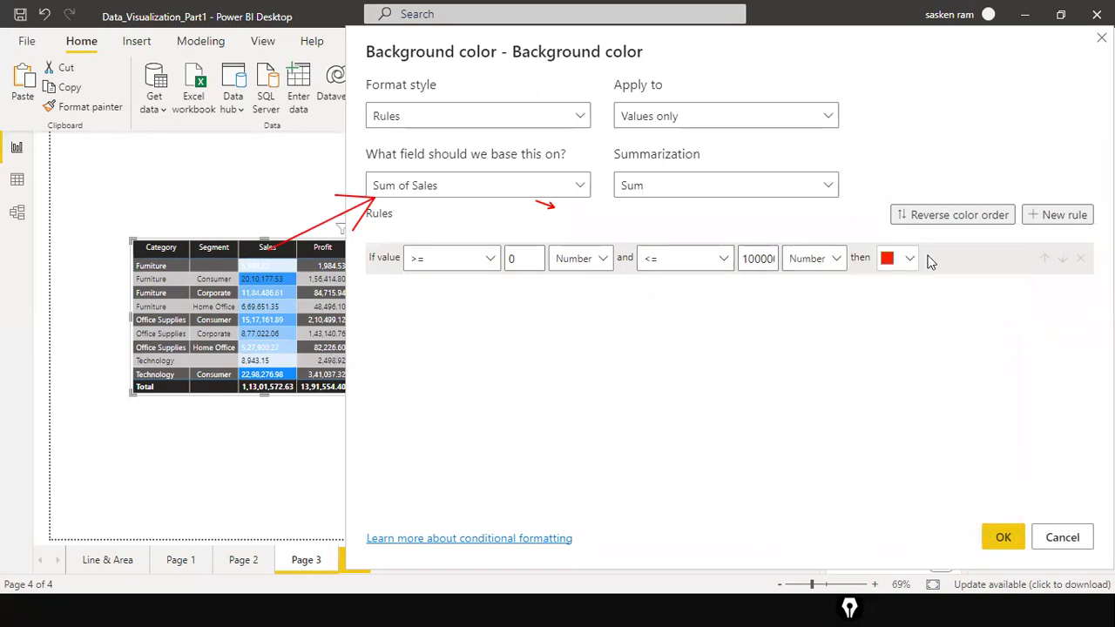
Step: Add a second rule and set its lower limit to the same number as the first rule's upper limit
{"action": "left_click", "coordinate": [1077, 224]}
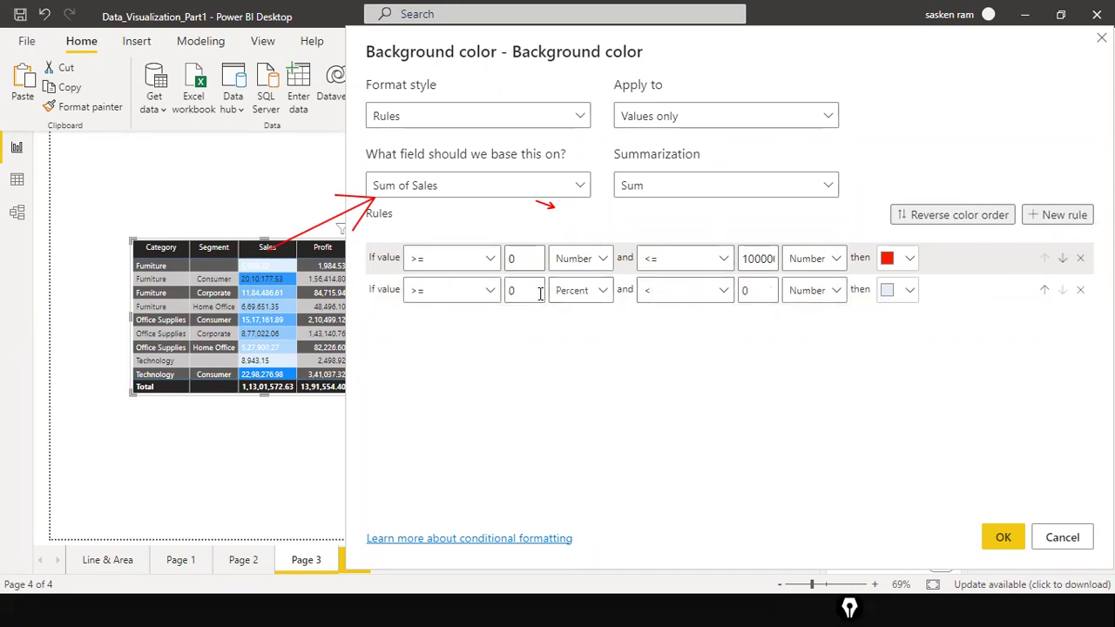
{"action": "double_click", "coordinate": [509, 292]}
{"action": "type", "text": "00000"}
{"action": "key", "text": "Tab"}
{"action": "key", "text": "Tab"}
{"action": "key", "text": "Tab"}
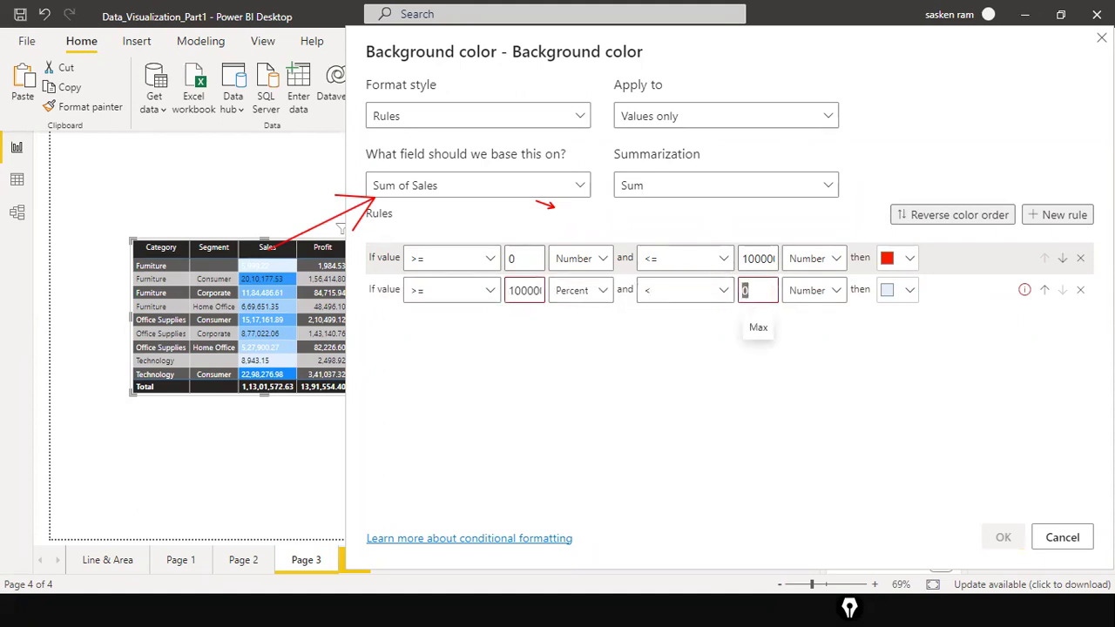
Step: Set the second rule's upper condition to <= 1500000 and its color to the dark yellow theme color
{"action": "left_click", "coordinate": [728, 297]}
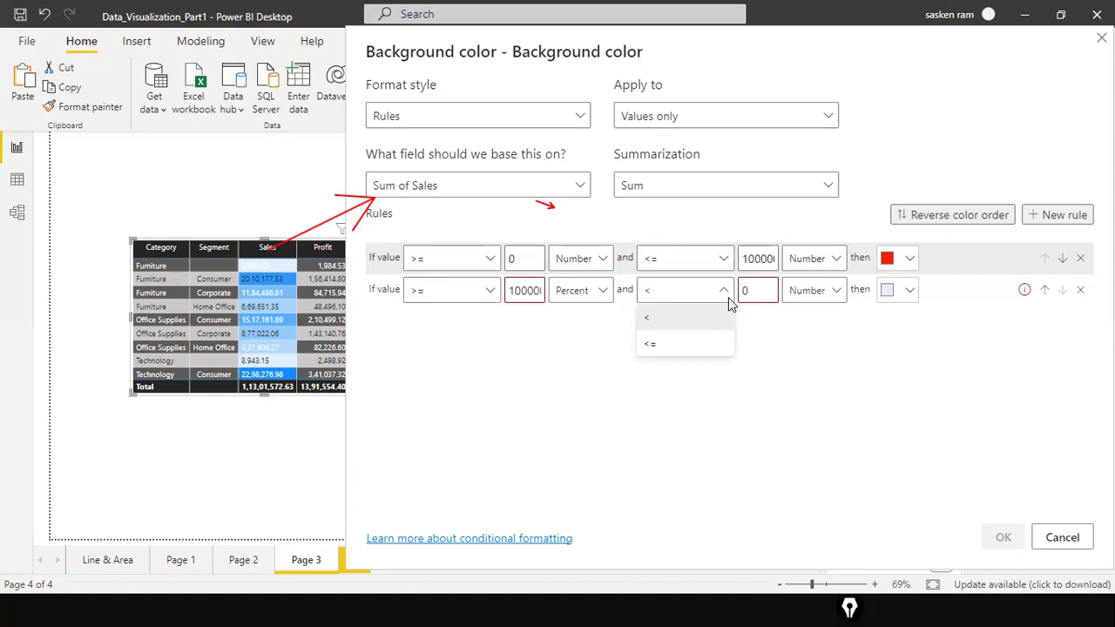
{"action": "left_click", "coordinate": [719, 351]}
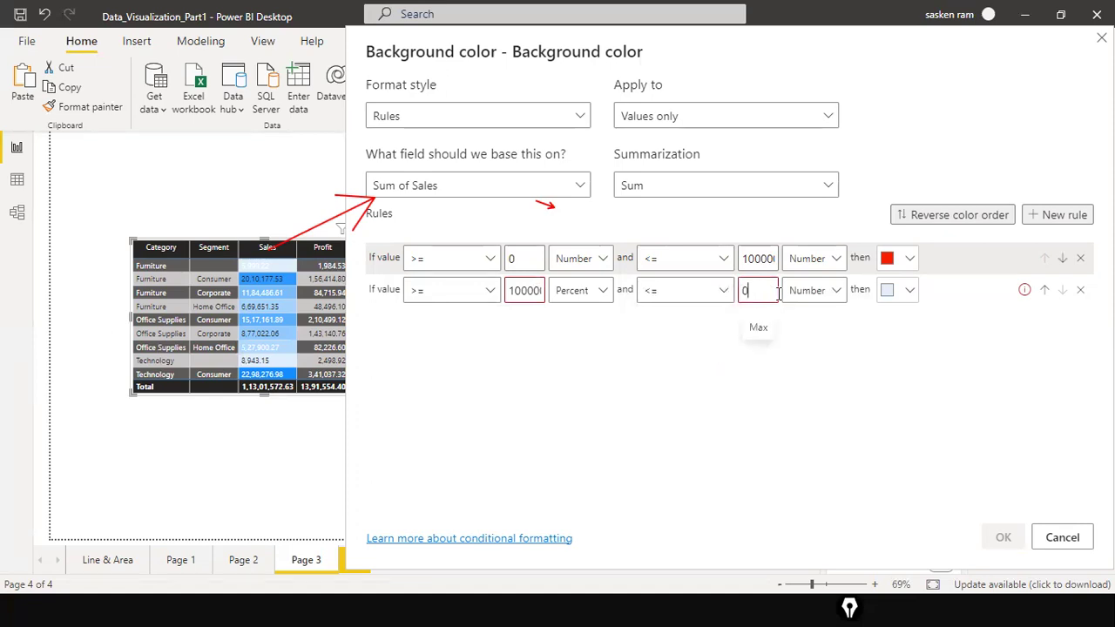
{"action": "left_click_drag", "start_coordinate": [771, 293], "coordinate": [730, 294]}
{"action": "type", "text": "15"}
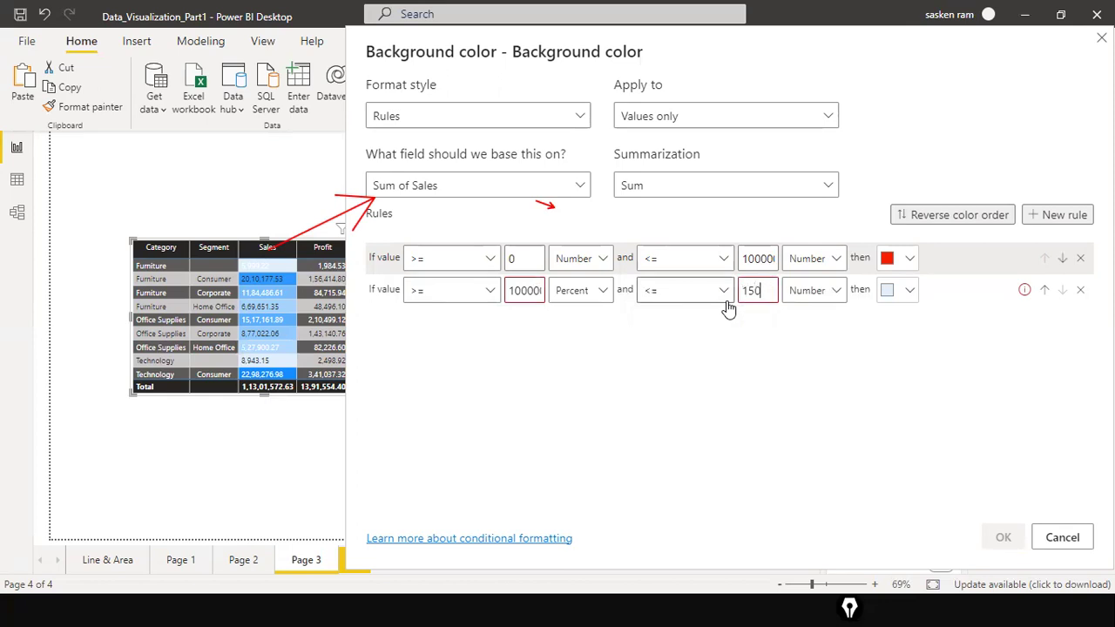
{"action": "type", "text": "00000"}
{"action": "left_click", "coordinate": [903, 299]}
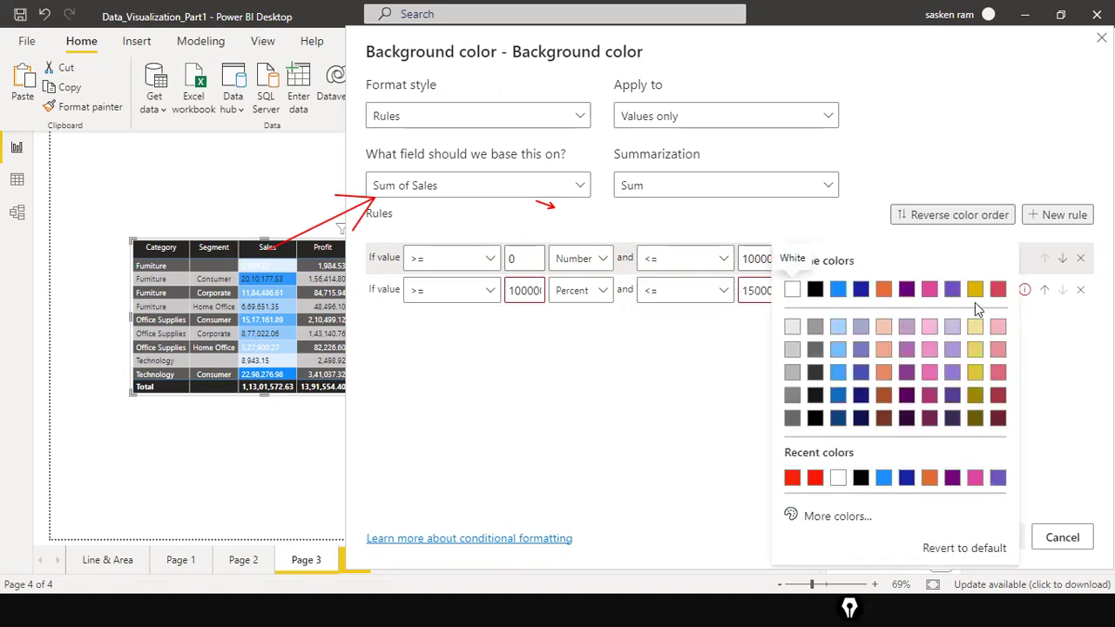
{"action": "left_click", "coordinate": [975, 290]}
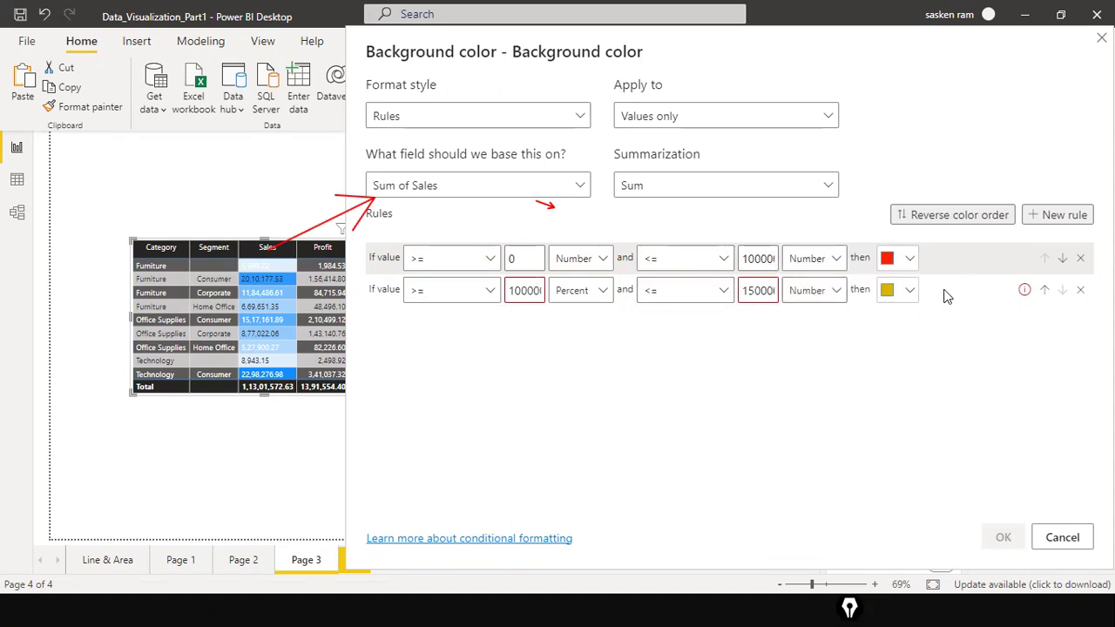
Step: Switch to Chrome and search Google for "amber color code" in a new browser tab
{"action": "key", "text": "alt+Tab"}
{"action": "key", "text": "alt+Tab"}
{"action": "key", "text": "alt+Tab"}
{"action": "key", "text": "alt+Tab"}
{"action": "key", "text": "alt+Tab"}
{"action": "key", "text": "alt+Tab"}
{"action": "key", "text": "alt+Tab"}
{"action": "key", "text": "alt+Tab"}
{"action": "key", "text": "alt+Tab"}
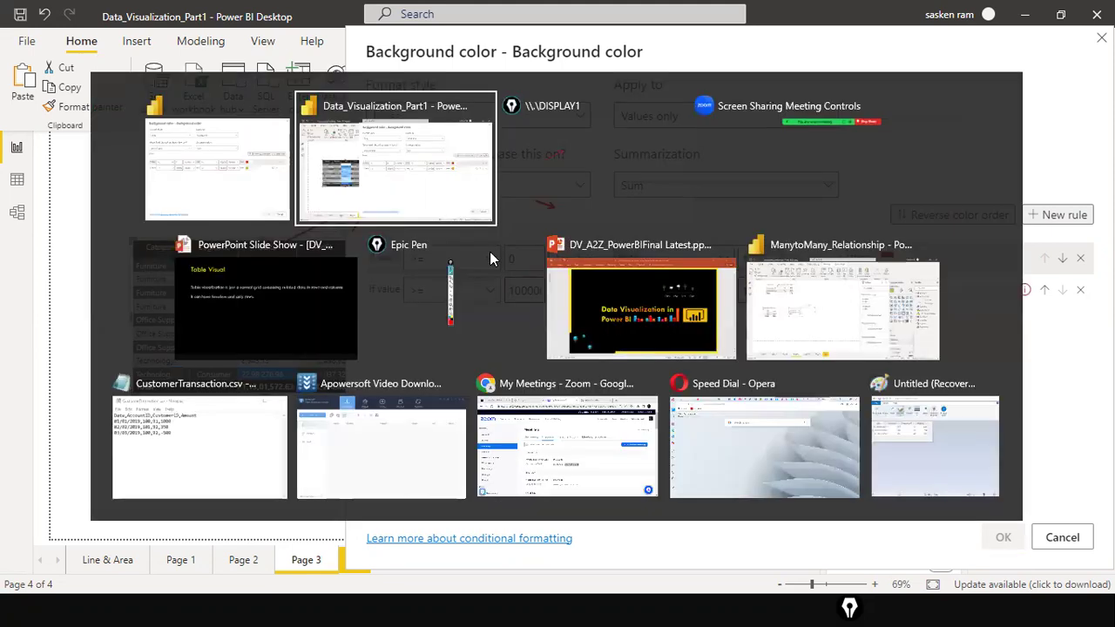
{"action": "key", "text": "alt+Tab"}
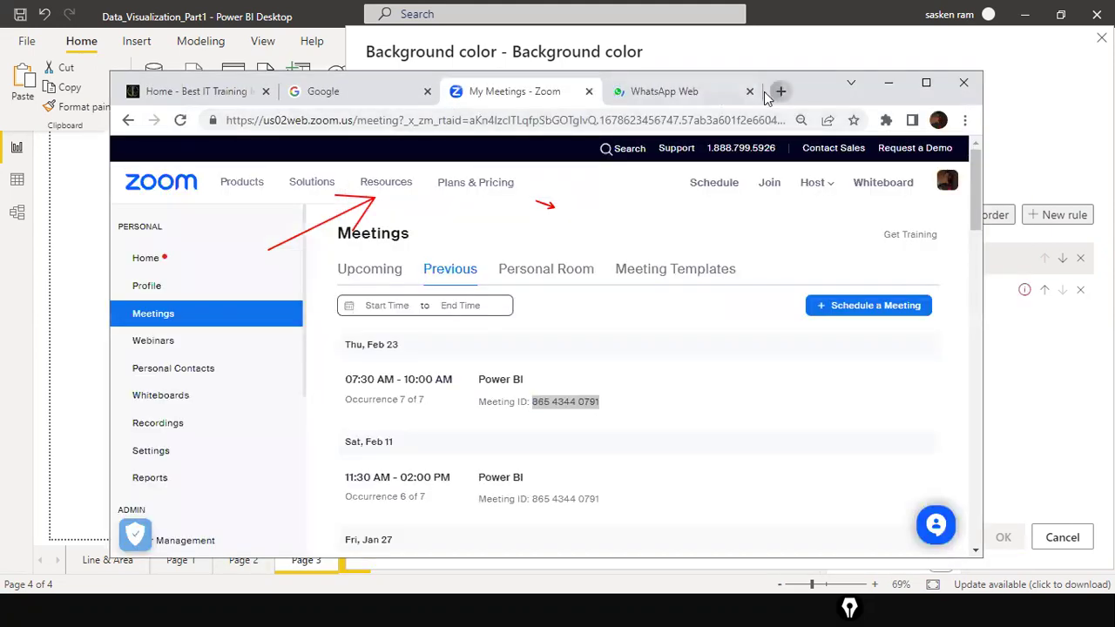
{"action": "left_click", "coordinate": [779, 92]}
{"action": "type", "text": "www."}
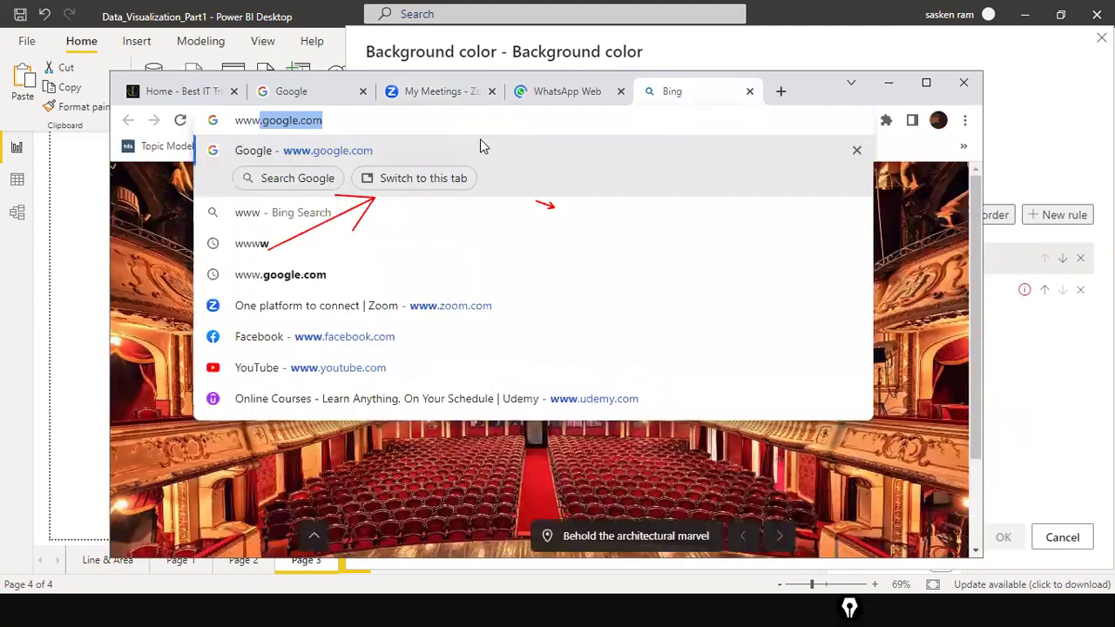
{"action": "key", "text": "Return"}
{"action": "type", "text": "am"}
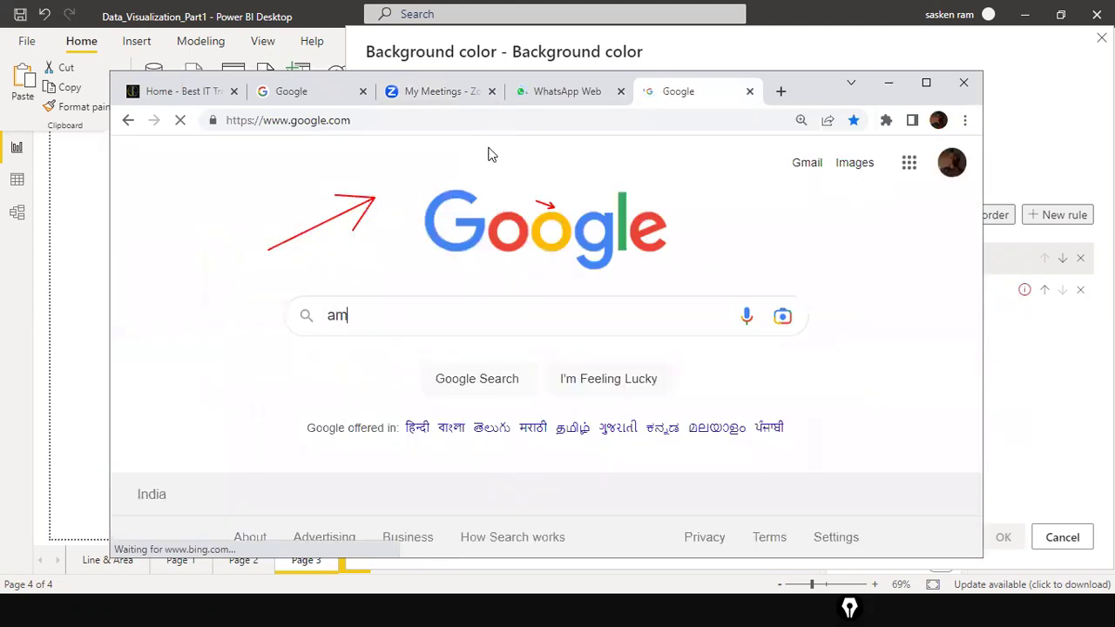
{"action": "type", "text": "ber color code"}
{"action": "key", "text": "Return"}
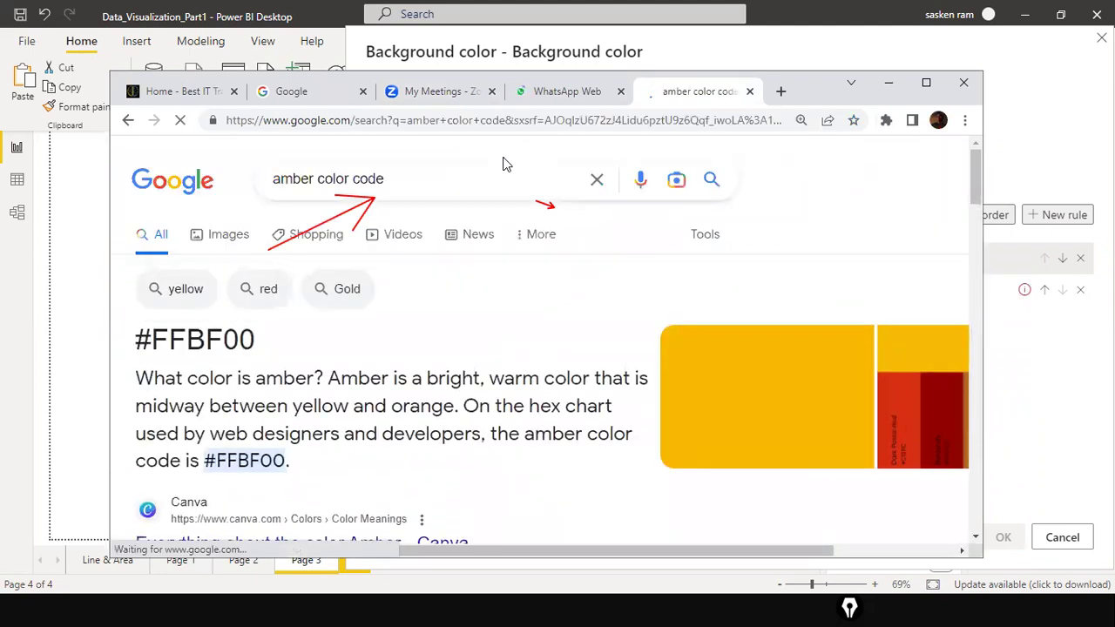
Step: Find the amber color among the image results and copy its hex code #FFBF00 from the Eggradients page
{"action": "scroll", "coordinate": [542, 353], "scroll_direction": "down", "scroll_amount": 3}
{"action": "scroll", "coordinate": [542, 354], "scroll_direction": "up", "scroll_amount": 3}
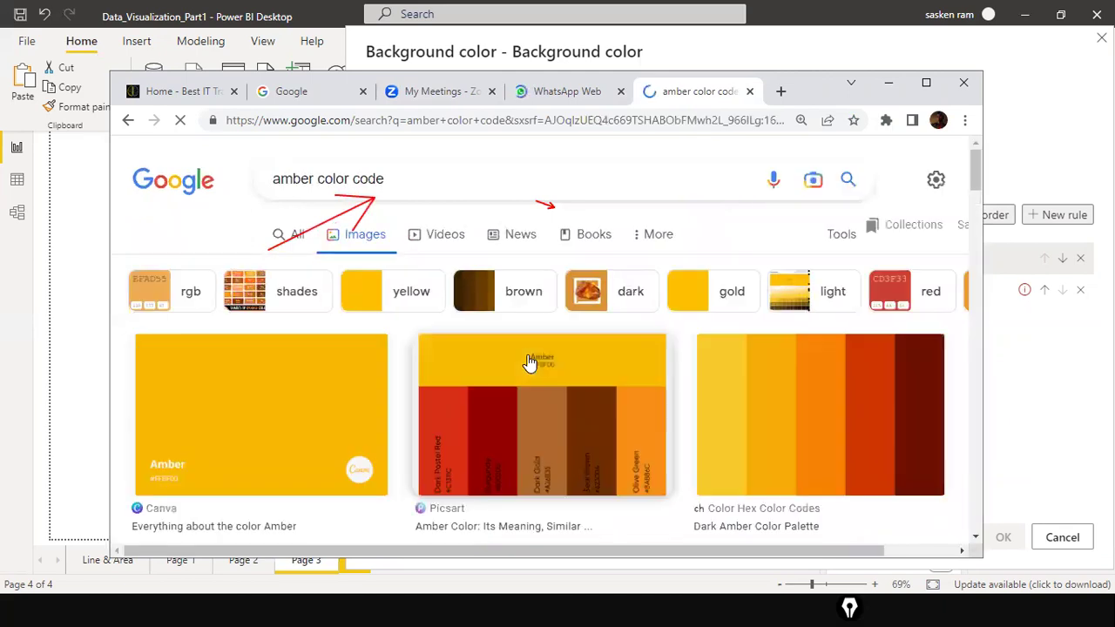
{"action": "scroll", "coordinate": [528, 361], "scroll_direction": "down", "scroll_amount": 2}
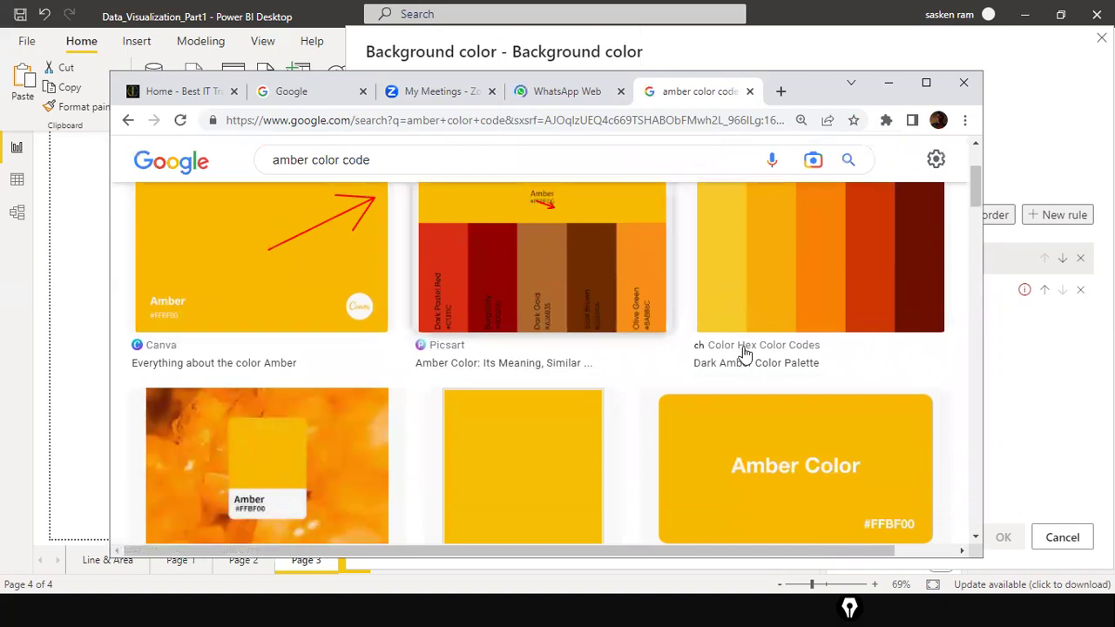
{"action": "scroll", "coordinate": [742, 352], "scroll_direction": "down", "scroll_amount": 3}
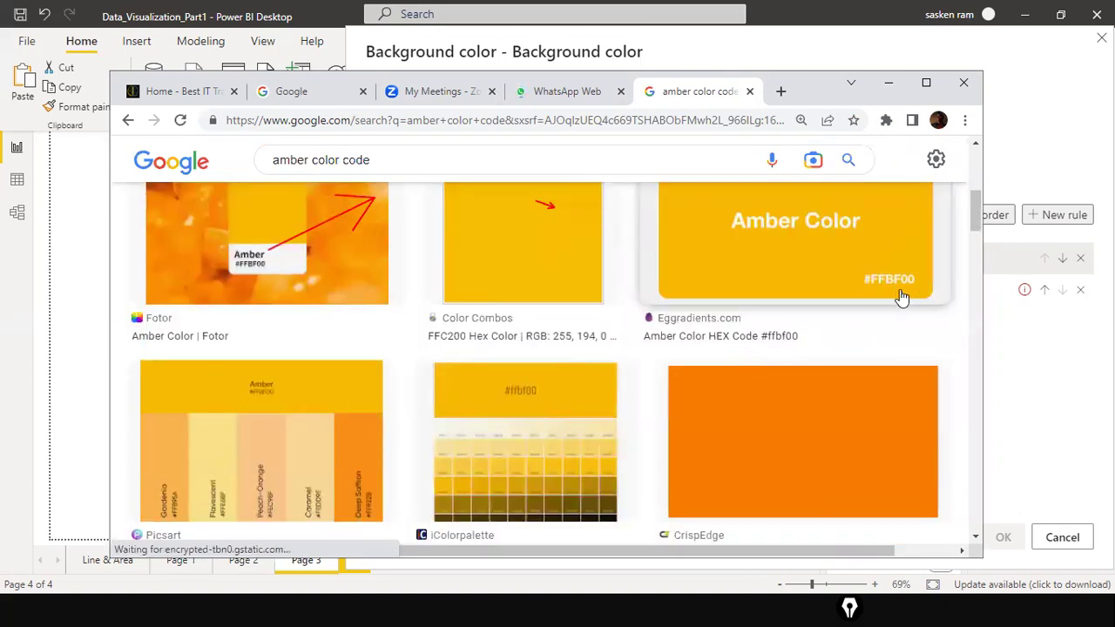
{"action": "mouse_move", "coordinate": [808, 348]}
{"action": "left_mouse_down"}
{"action": "mouse_move", "coordinate": [769, 338]}
{"action": "mouse_move", "coordinate": [801, 361]}
{"action": "left_mouse_up"}
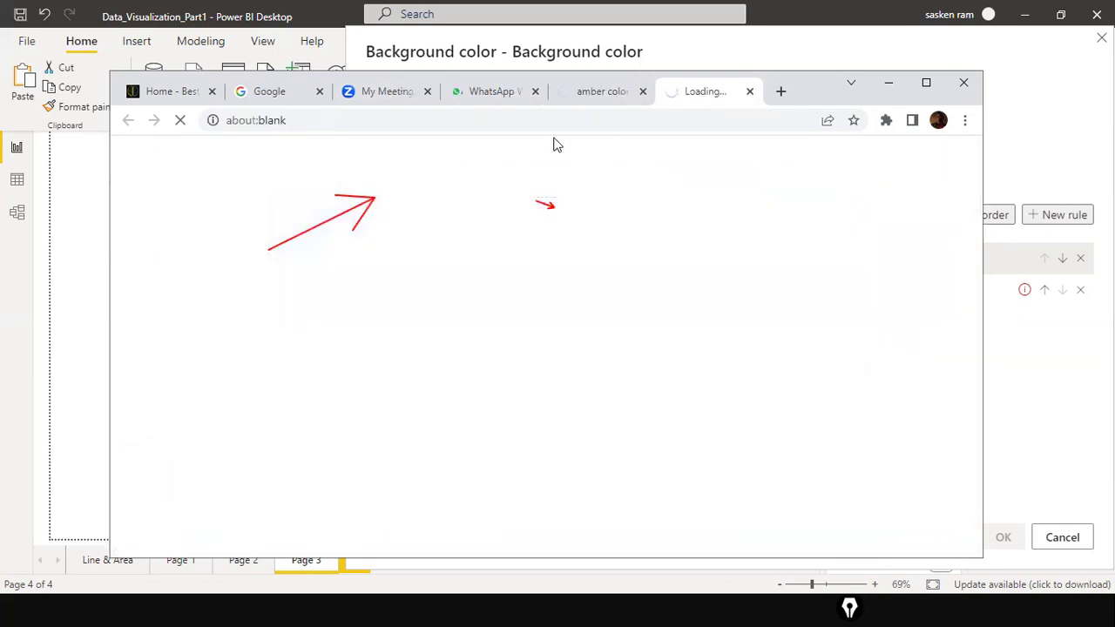
{"action": "left_click", "coordinate": [580, 91]}
{"action": "left_click", "coordinate": [729, 91]}
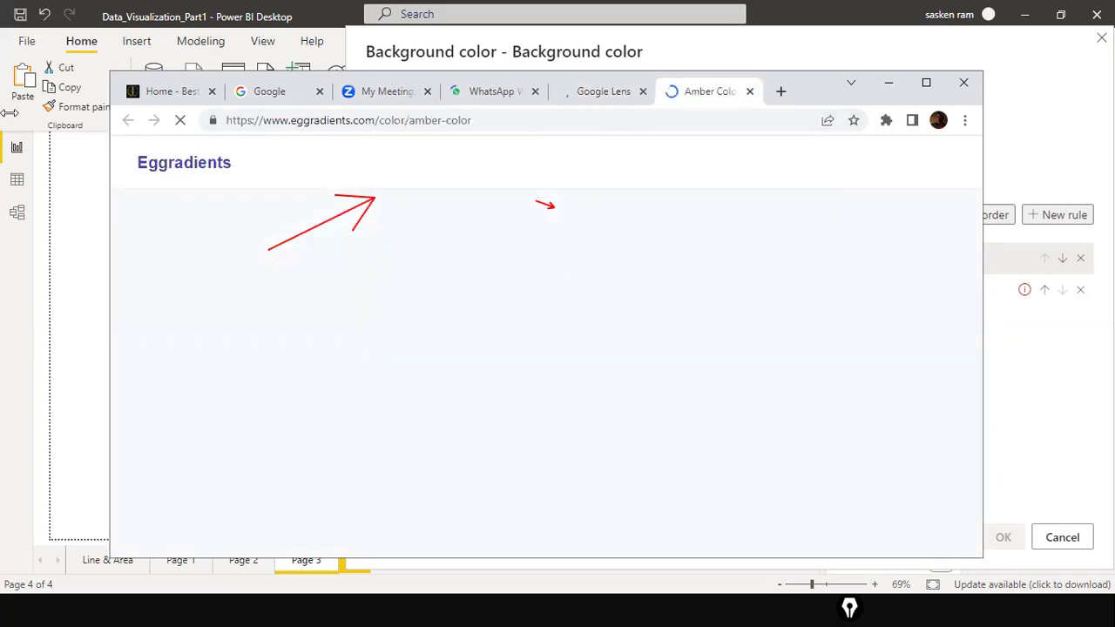
{"action": "scroll", "coordinate": [453, 351], "scroll_direction": "down", "scroll_amount": 3}
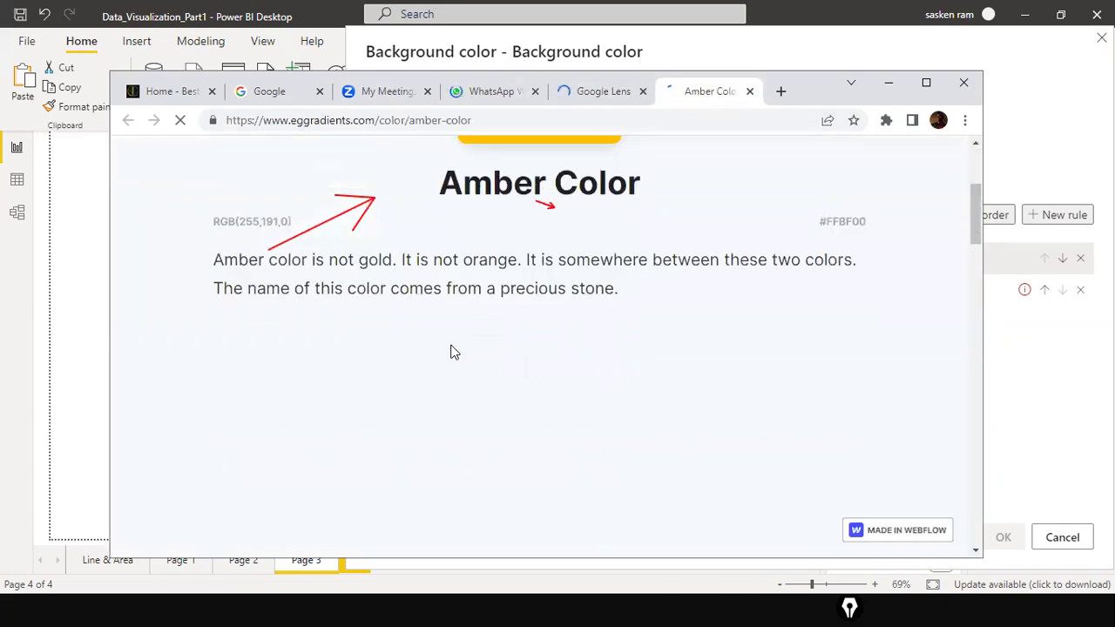
{"action": "double_click", "coordinate": [829, 223]}
{"action": "key", "text": "ctrl+c"}
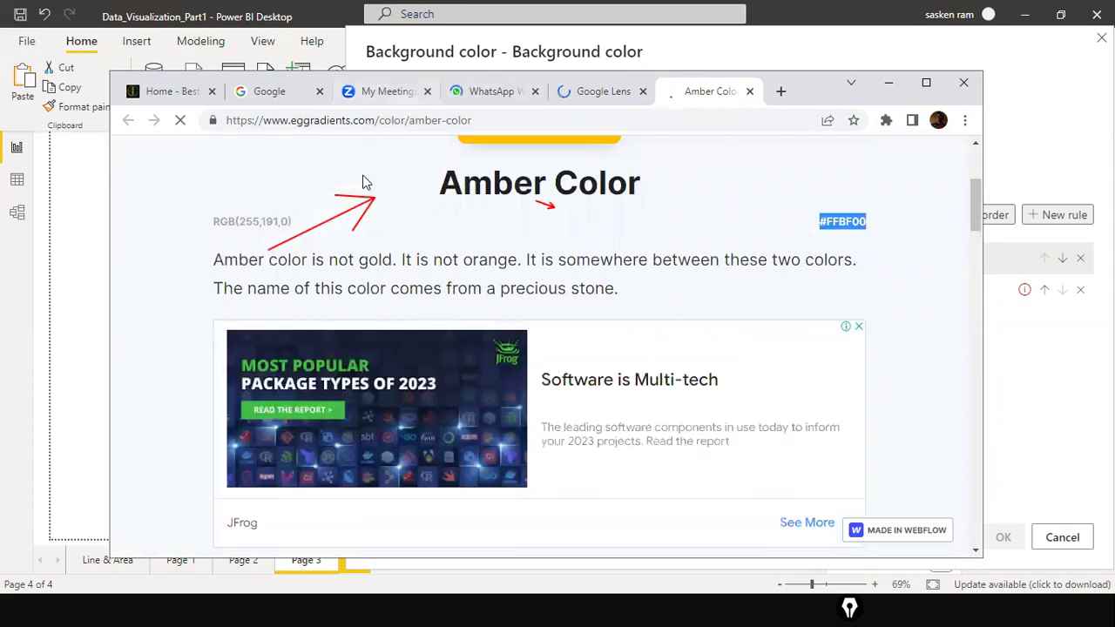
Step: Switch back to Power BI Desktop and set the second rule's color to the copied hex code #FFBF00
{"action": "key", "text": "alt+Tab"}
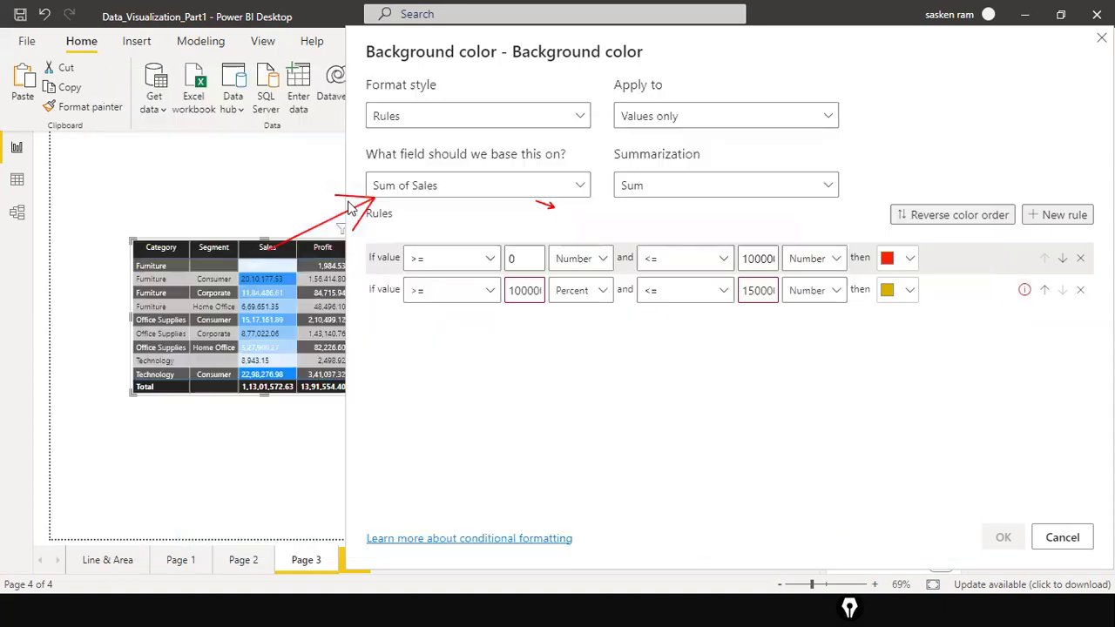
{"action": "left_click", "coordinate": [911, 291]}
{"action": "left_click", "coordinate": [836, 517]}
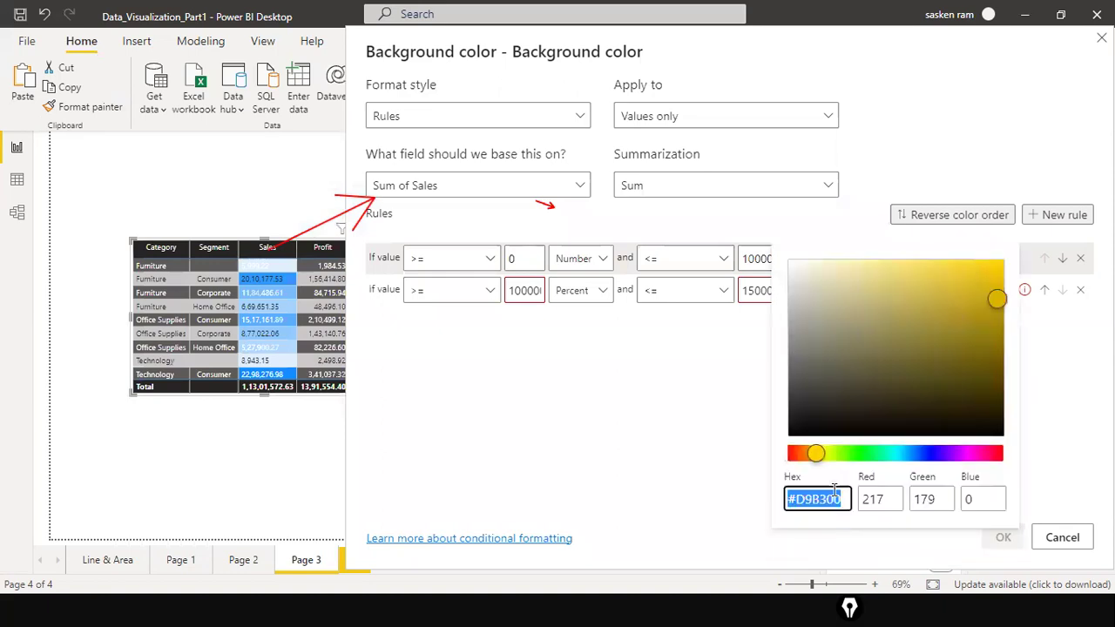
{"action": "key", "text": "ctrl+v"}
{"action": "left_click", "coordinate": [882, 557]}
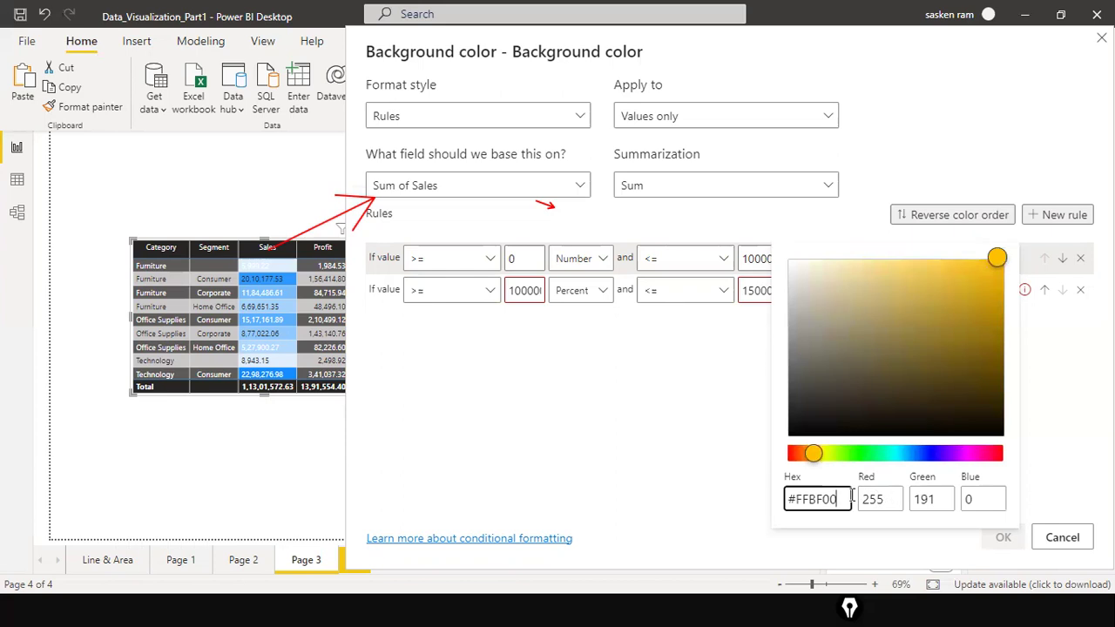
{"action": "left_click", "coordinate": [1001, 263]}
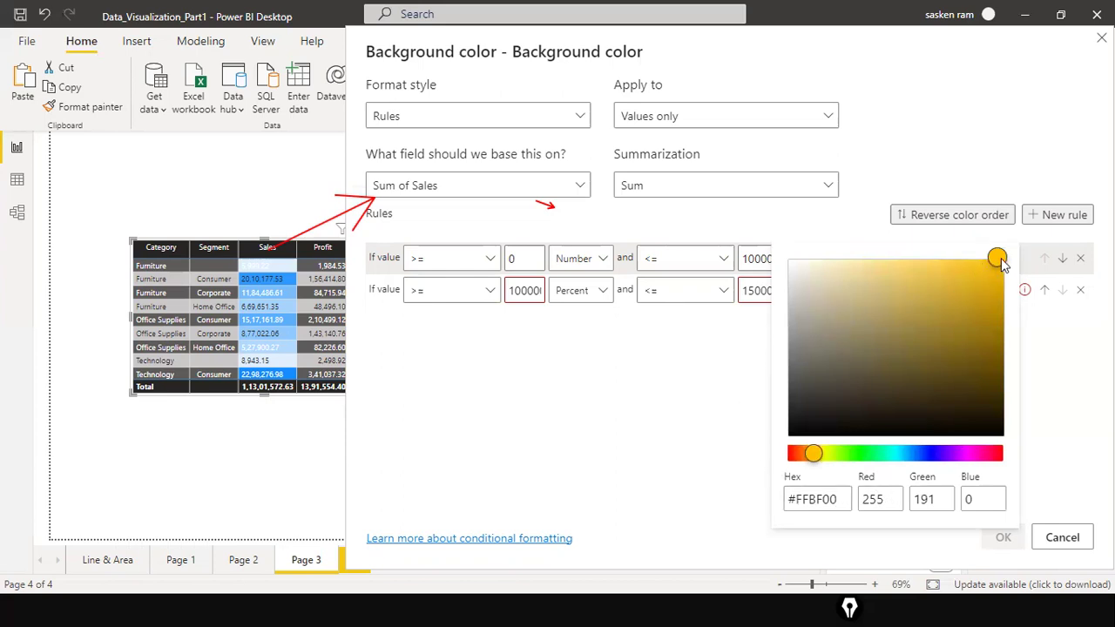
{"action": "left_click", "coordinate": [665, 362]}
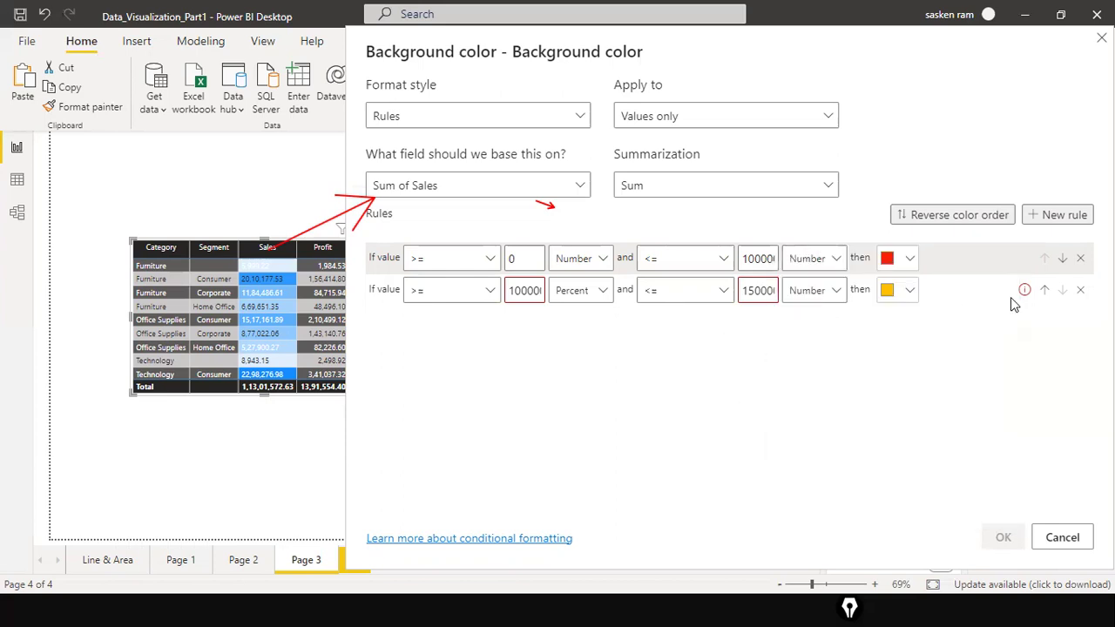
Step: Add a third rule and set the unit of the second rule's lower limit to Number
{"action": "left_click", "coordinate": [1058, 216]}
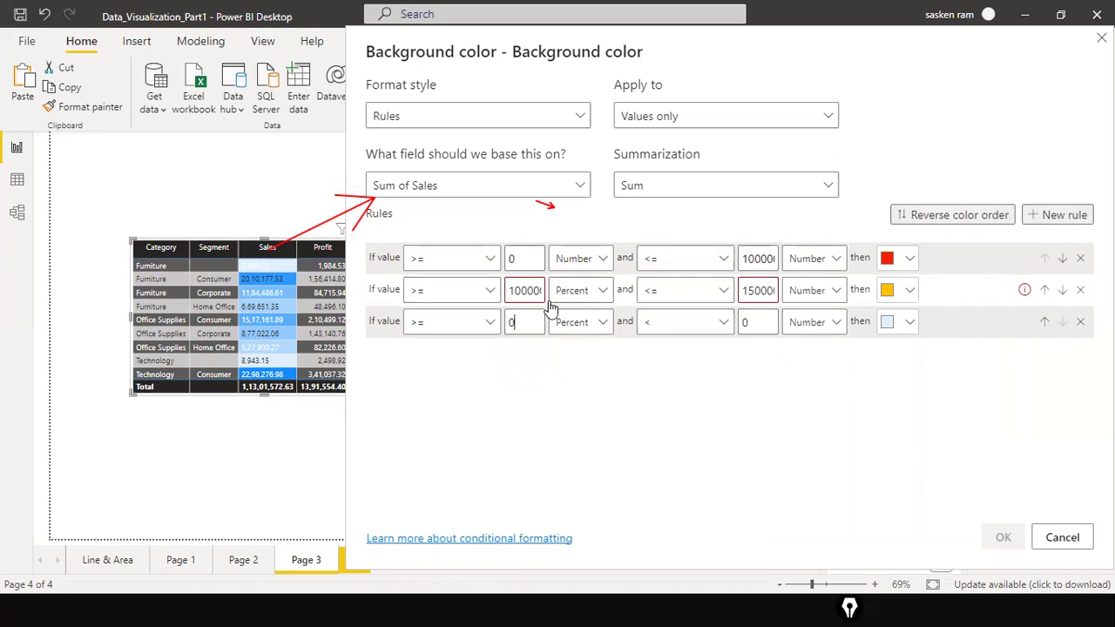
{"action": "left_click", "coordinate": [601, 291]}
{"action": "left_click", "coordinate": [593, 320]}
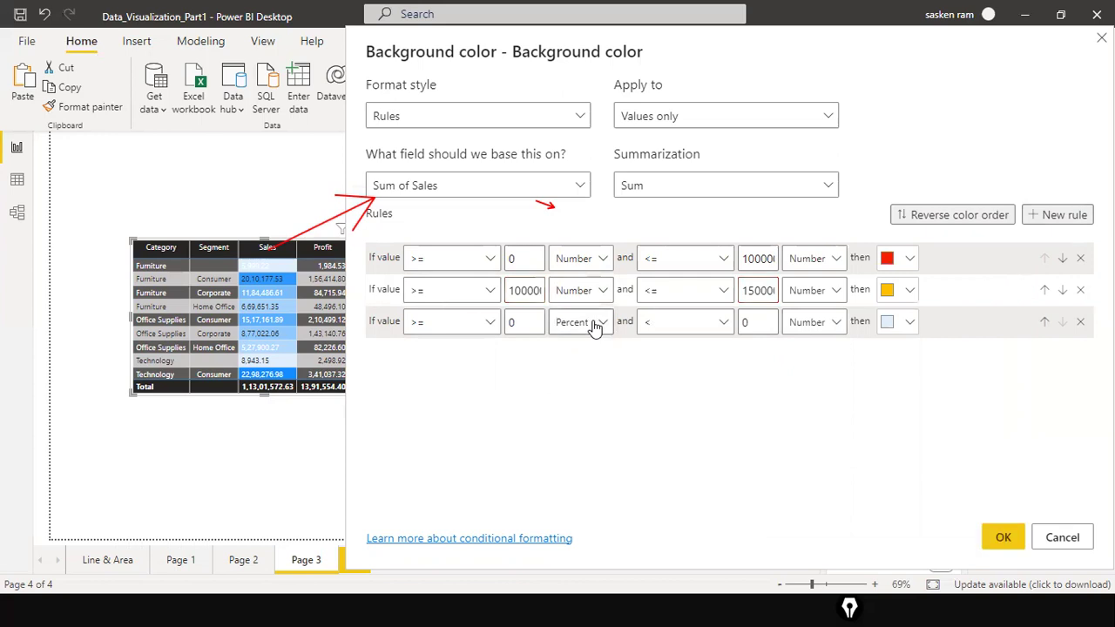
Step: Set the third background color rule's lower limit to 1500000
{"action": "double_click", "coordinate": [528, 327]}
{"action": "type", "text": "50000"}
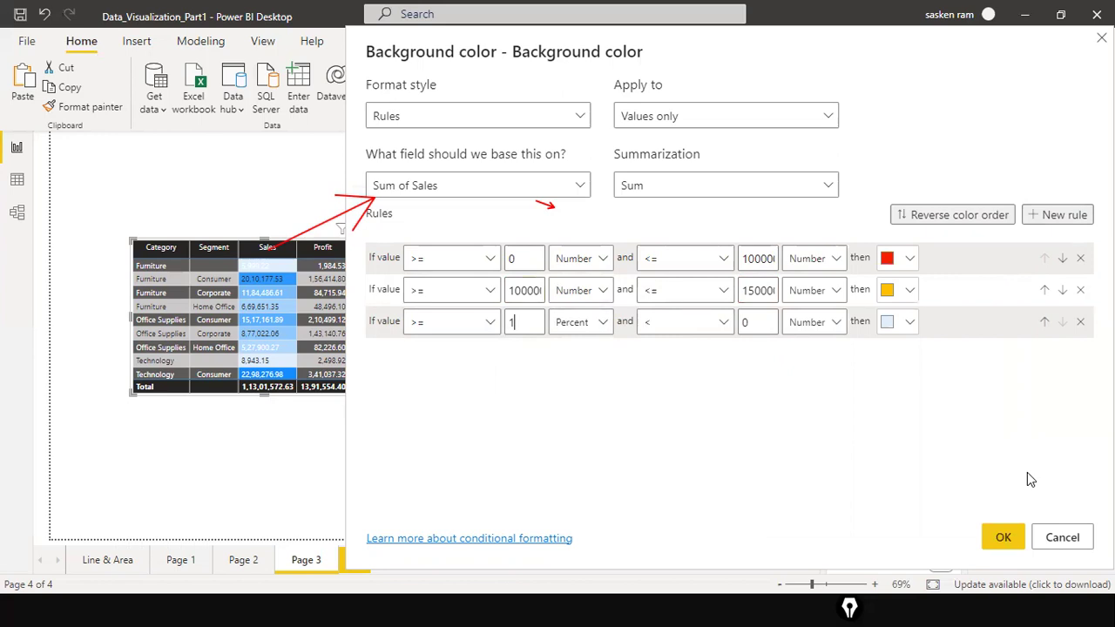
{"action": "type", "text": "0"}
{"action": "key", "text": "Tab"}
{"action": "key", "text": "Tab"}
{"action": "key", "text": "Tab"}
{"action": "key", "text": "shift+Tab"}
{"action": "key", "text": "shift+Tab"}
{"action": "key", "text": "Tab"}
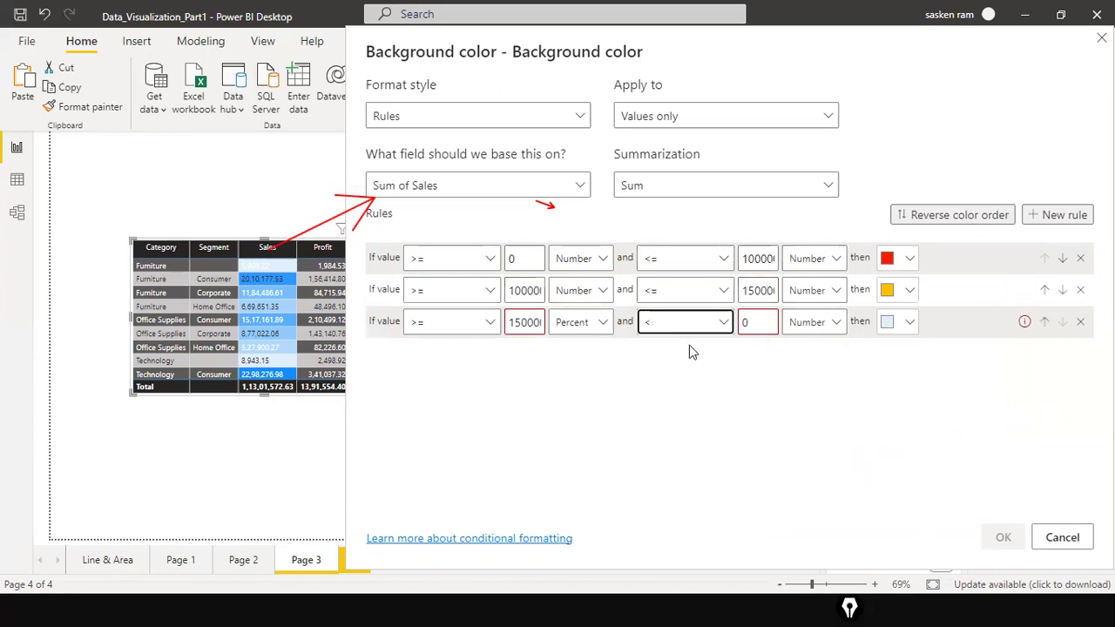
Step: Set the third rule's upper condition to <= 10000000 and its lower limit's unit to Number
{"action": "left_click", "coordinate": [723, 322]}
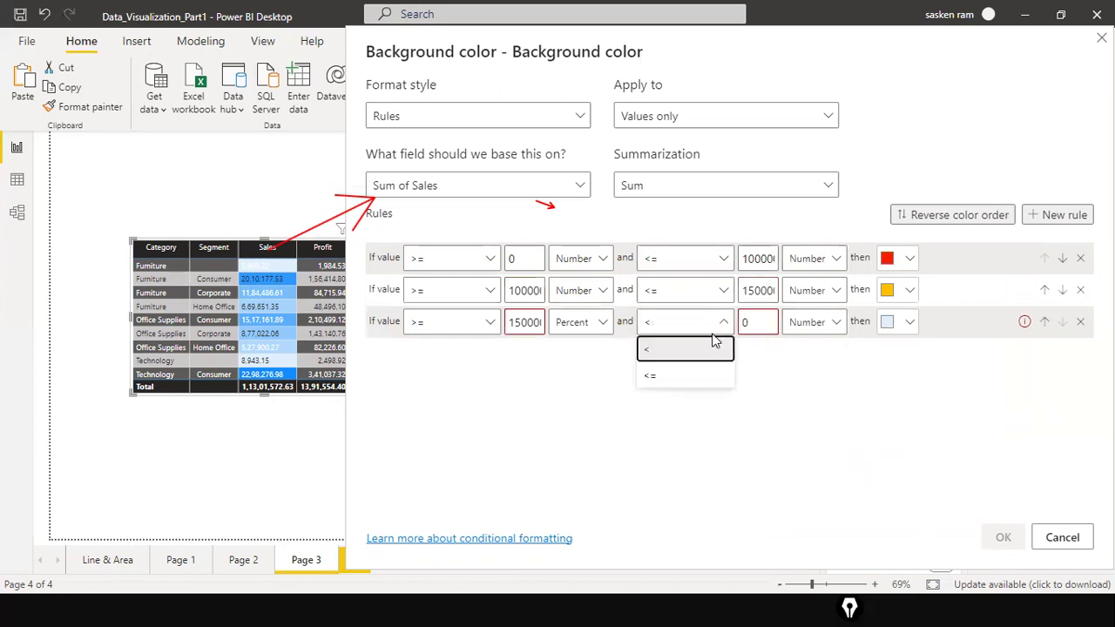
{"action": "left_click", "coordinate": [671, 377]}
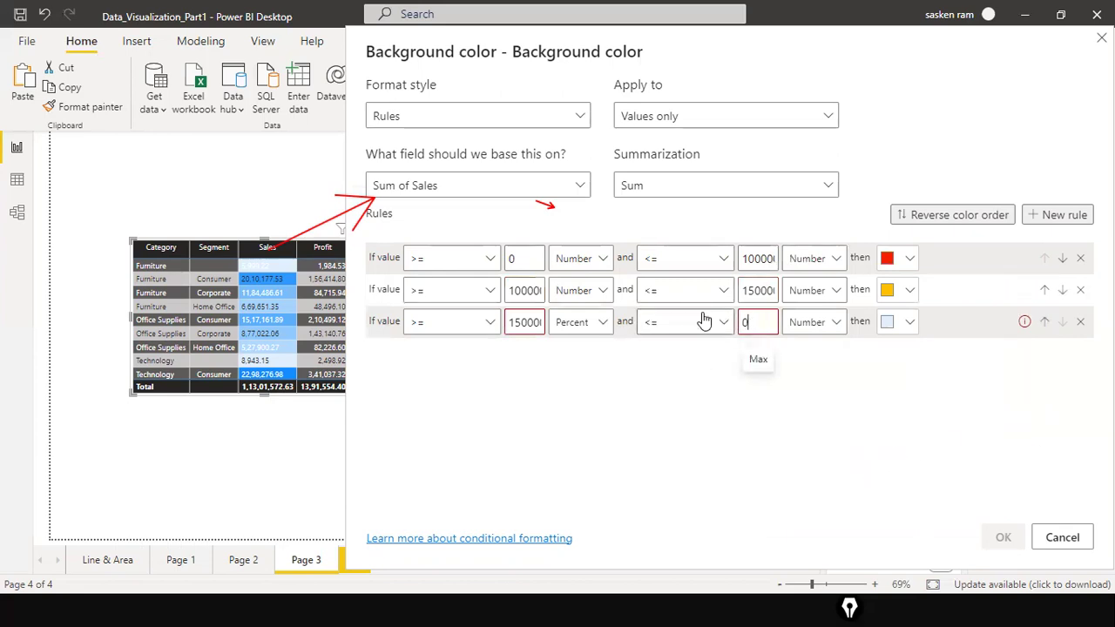
{"action": "left_click", "coordinate": [589, 328]}
{"action": "left_click", "coordinate": [571, 353]}
{"action": "left_click", "coordinate": [745, 323]}
{"action": "key", "text": "BackSpace"}
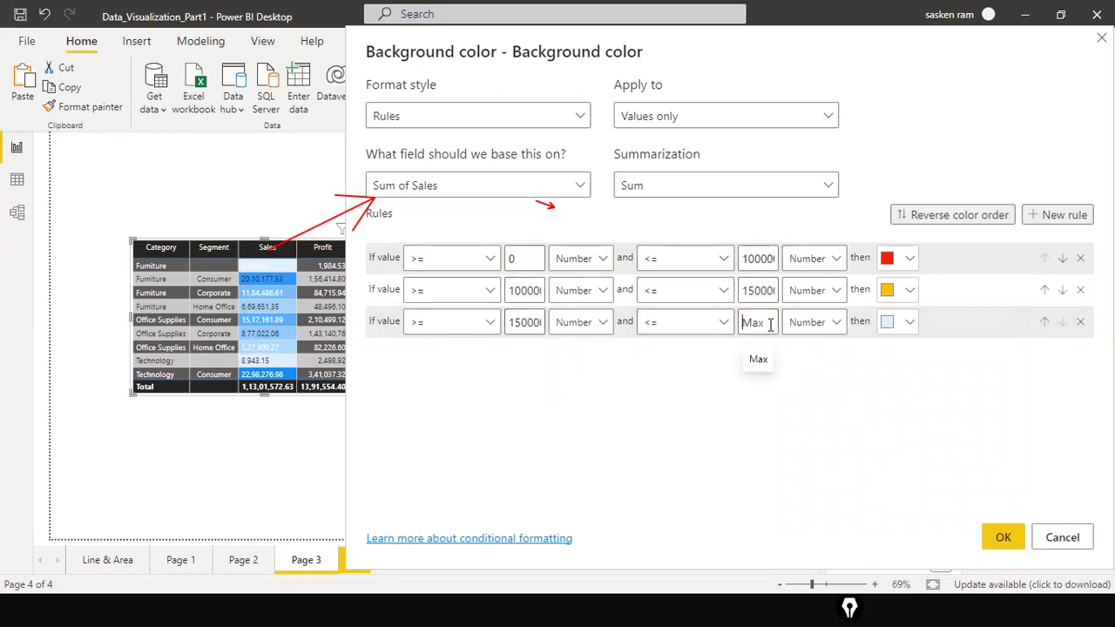
{"action": "type", "text": "10000000"}
Step: Give the third rule the bright green color #12F806 and apply the background color rules to Sales
{"action": "left_click", "coordinate": [908, 324]}
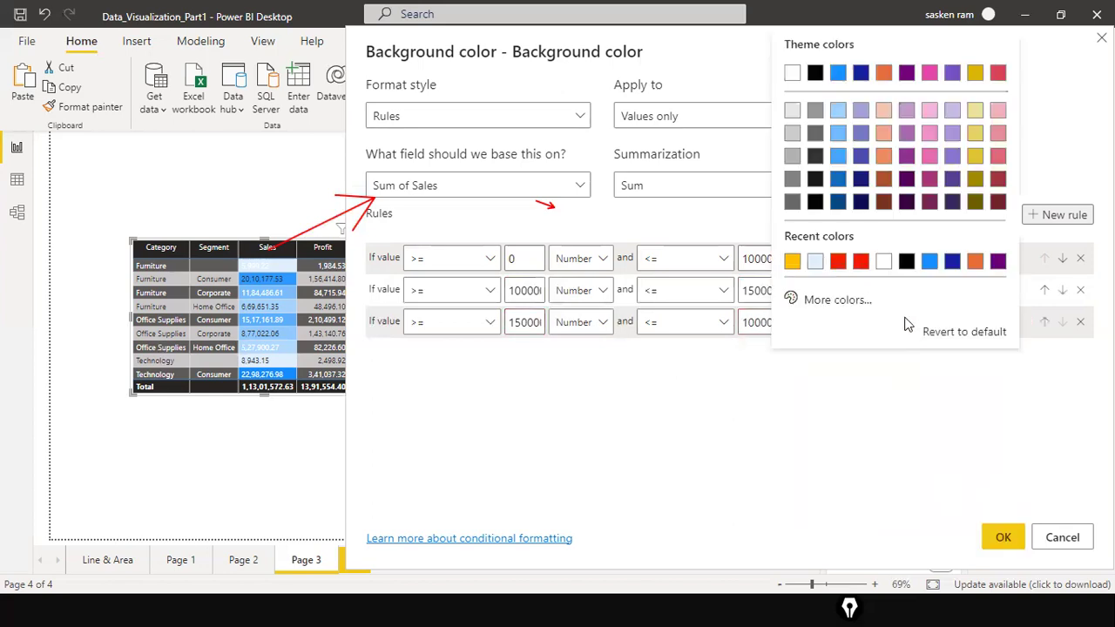
{"action": "left_click", "coordinate": [842, 300]}
{"action": "left_click_drag", "start_coordinate": [913, 253], "coordinate": [857, 247]}
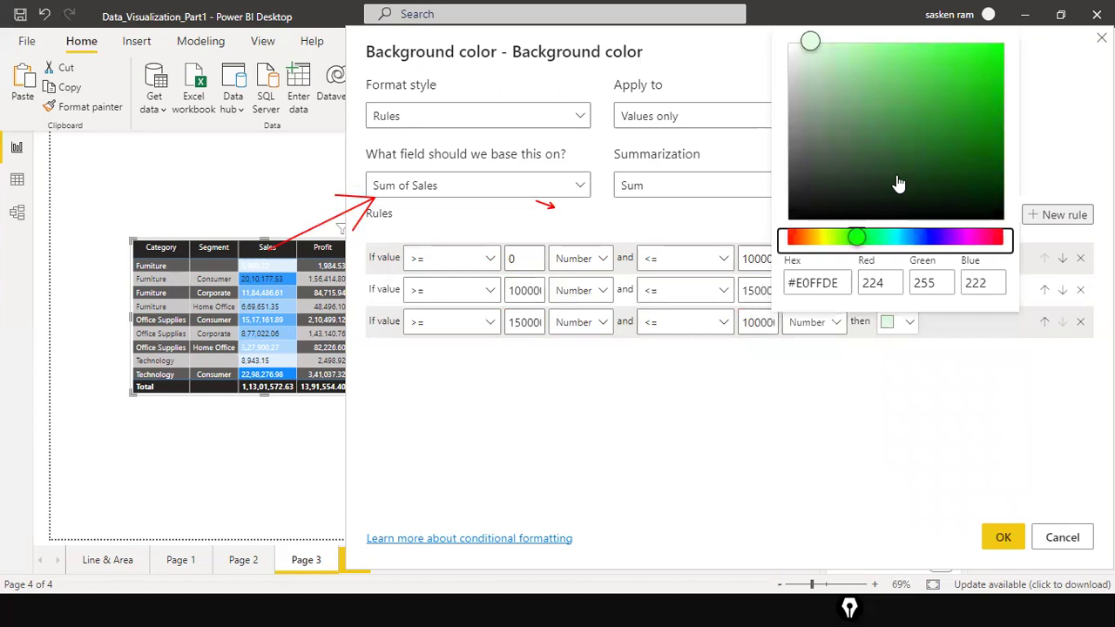
{"action": "left_click", "coordinate": [994, 47]}
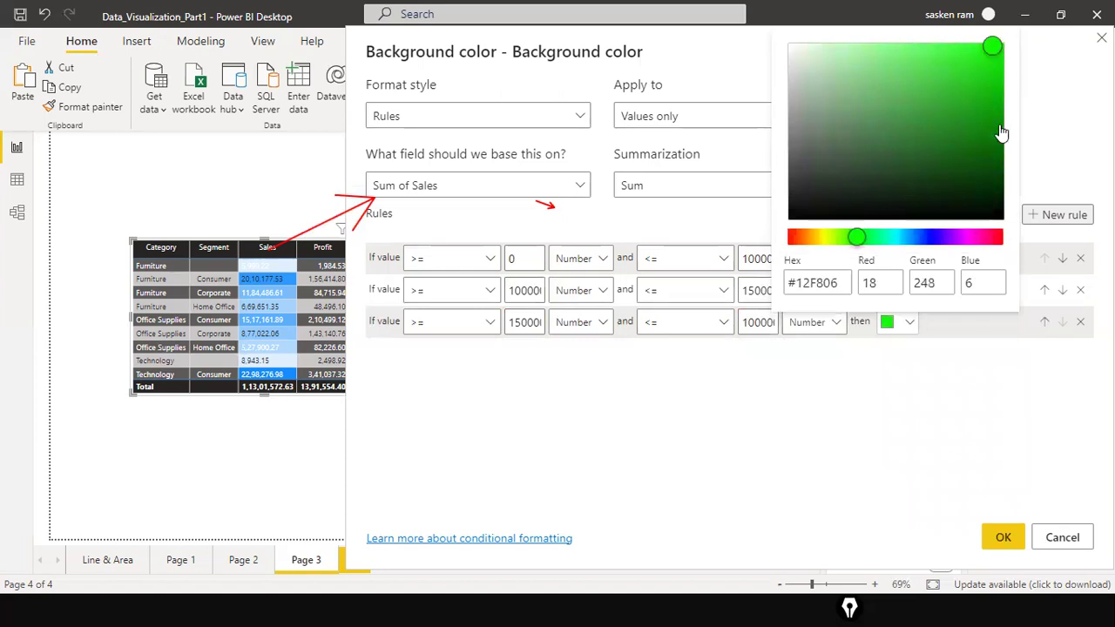
{"action": "left_click", "coordinate": [904, 363]}
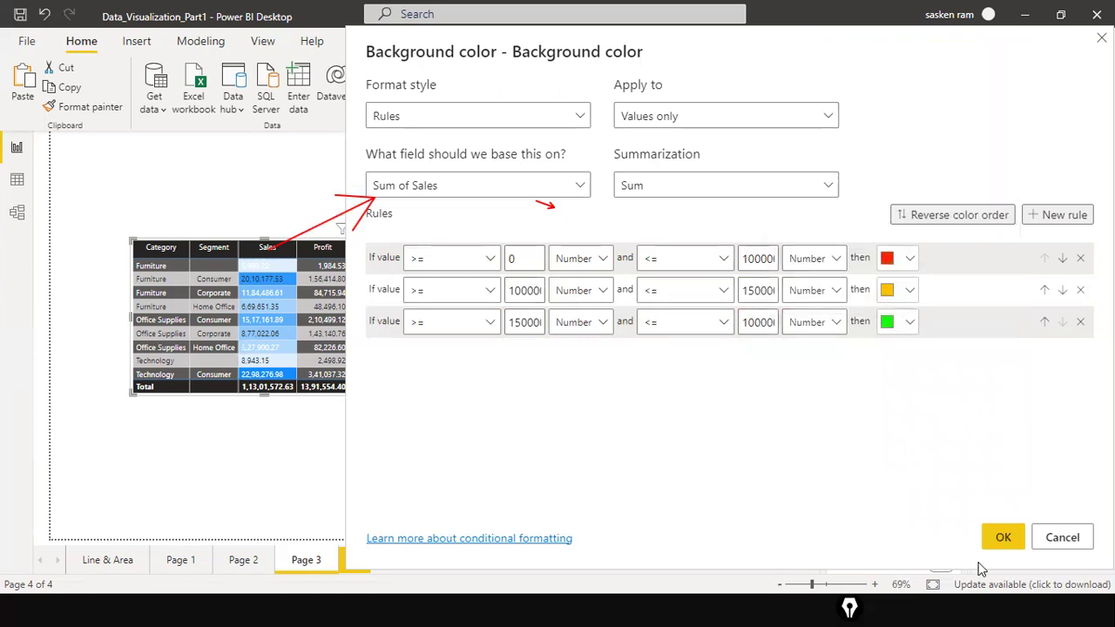
{"action": "left_click", "coordinate": [1004, 537]}
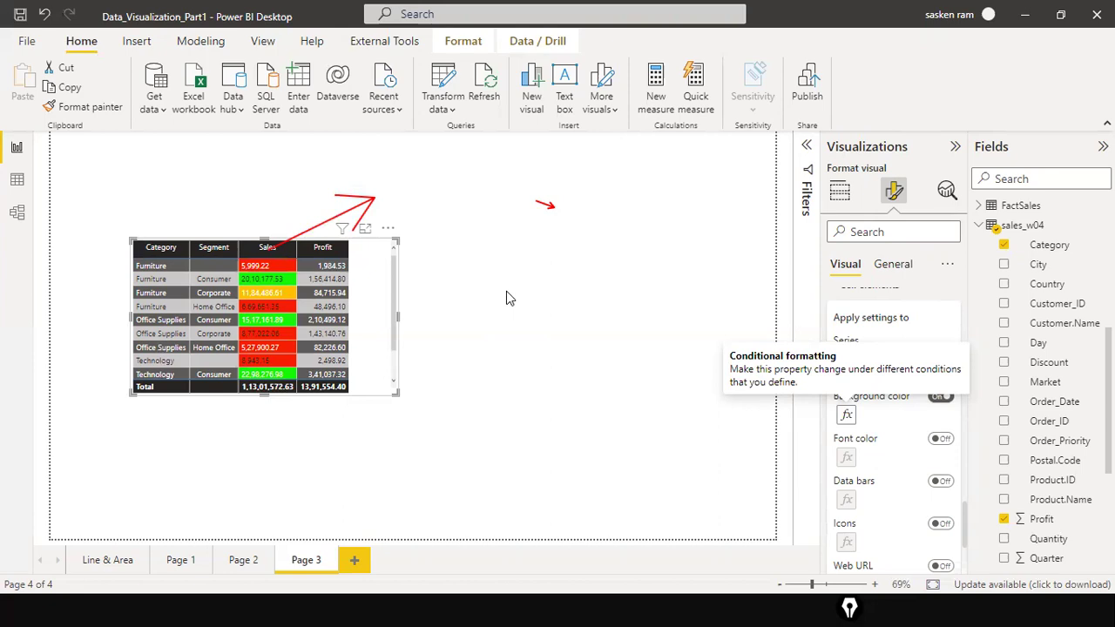
Step: Enlarge the table visual in height and width so that all its rows fit, then deselect it
{"action": "scroll", "coordinate": [353, 318], "scroll_direction": "down", "scroll_amount": 1}
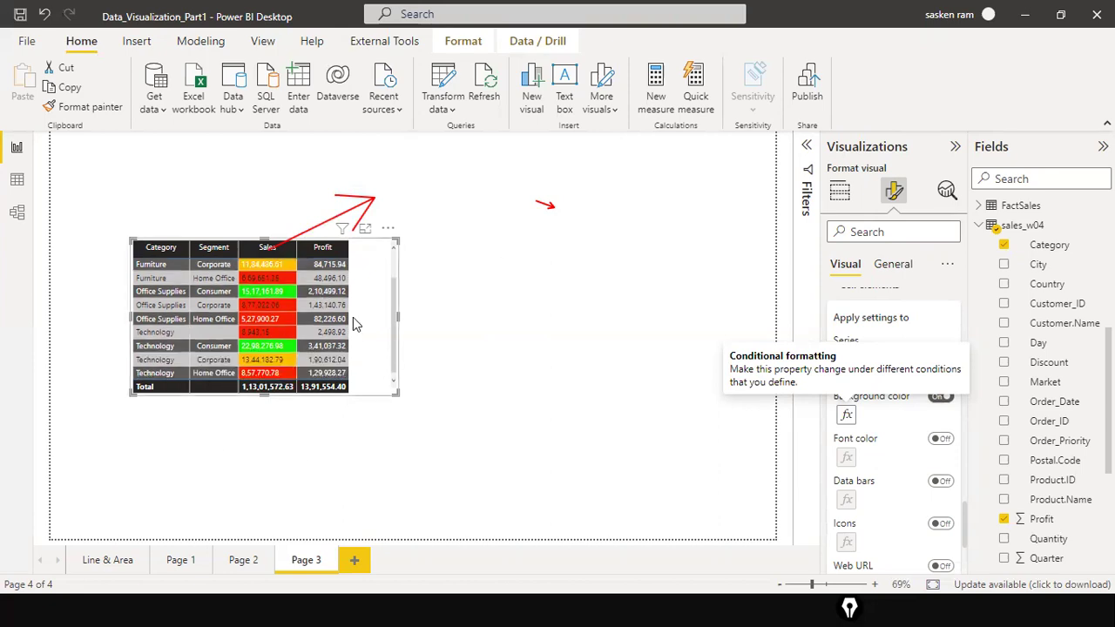
{"action": "scroll", "coordinate": [352, 318], "scroll_direction": "up", "scroll_amount": 1}
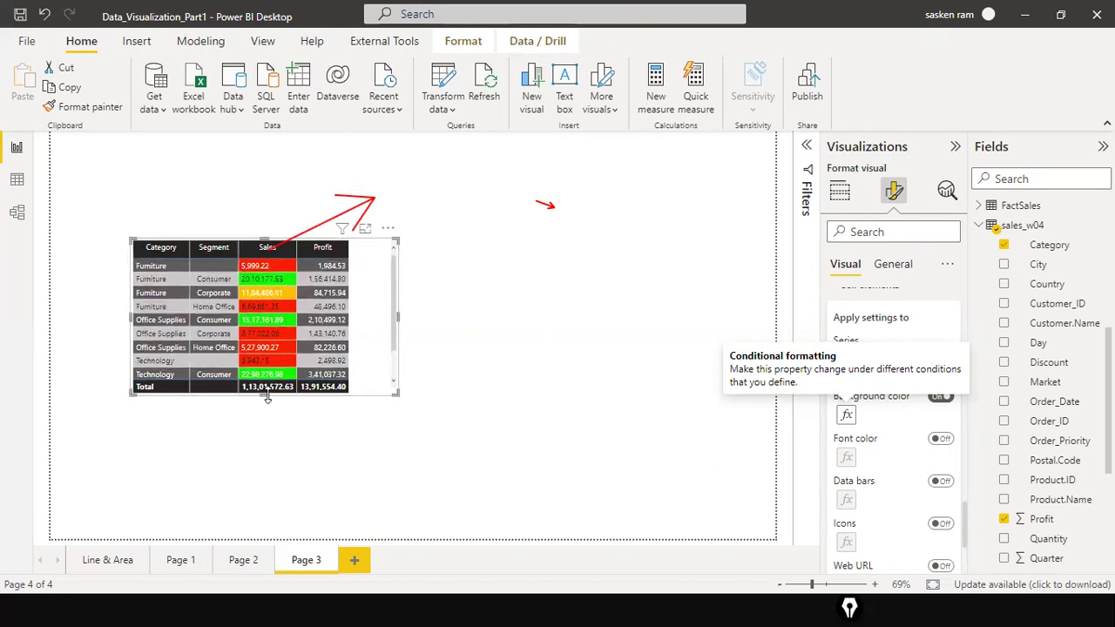
{"action": "left_click_drag", "start_coordinate": [268, 397], "coordinate": [262, 456]}
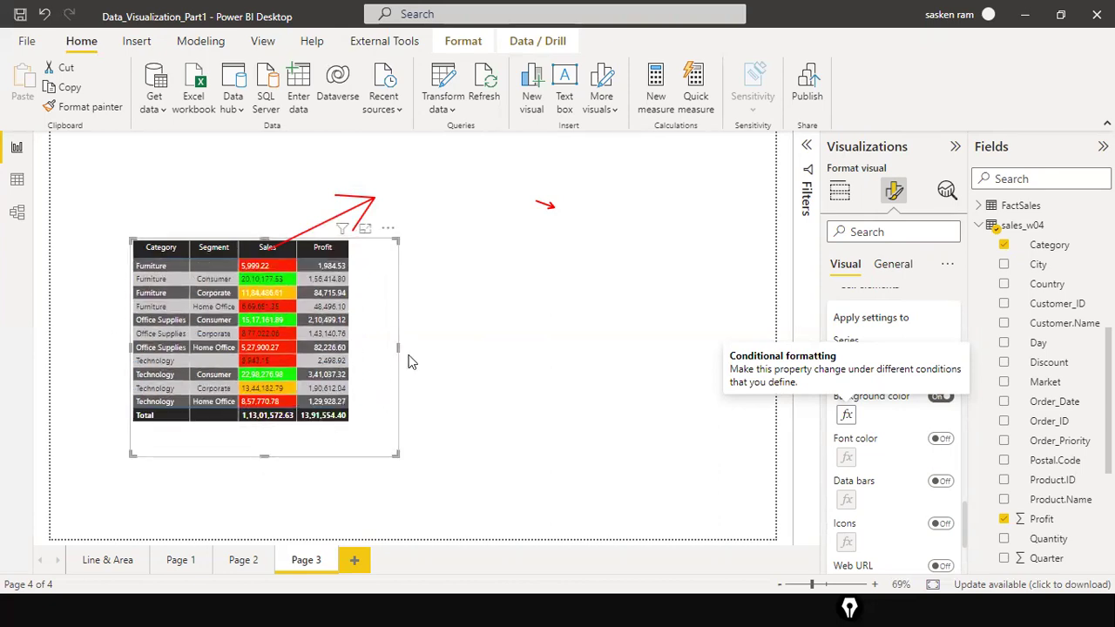
{"action": "left_click_drag", "start_coordinate": [400, 351], "coordinate": [462, 348]}
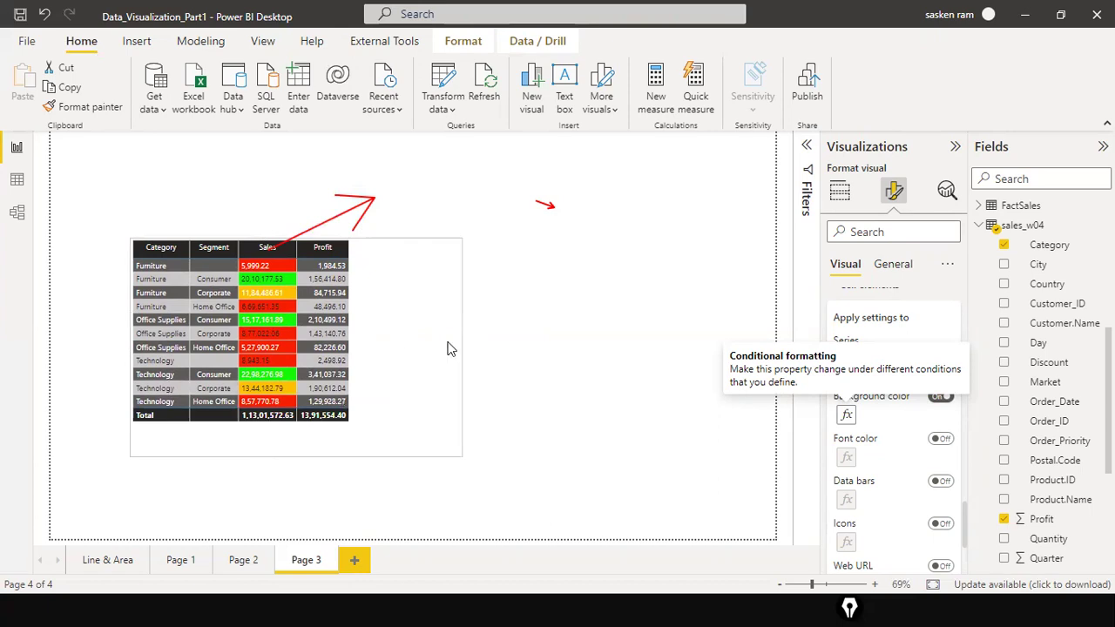
{"action": "left_click_drag", "start_coordinate": [296, 455], "coordinate": [303, 444]}
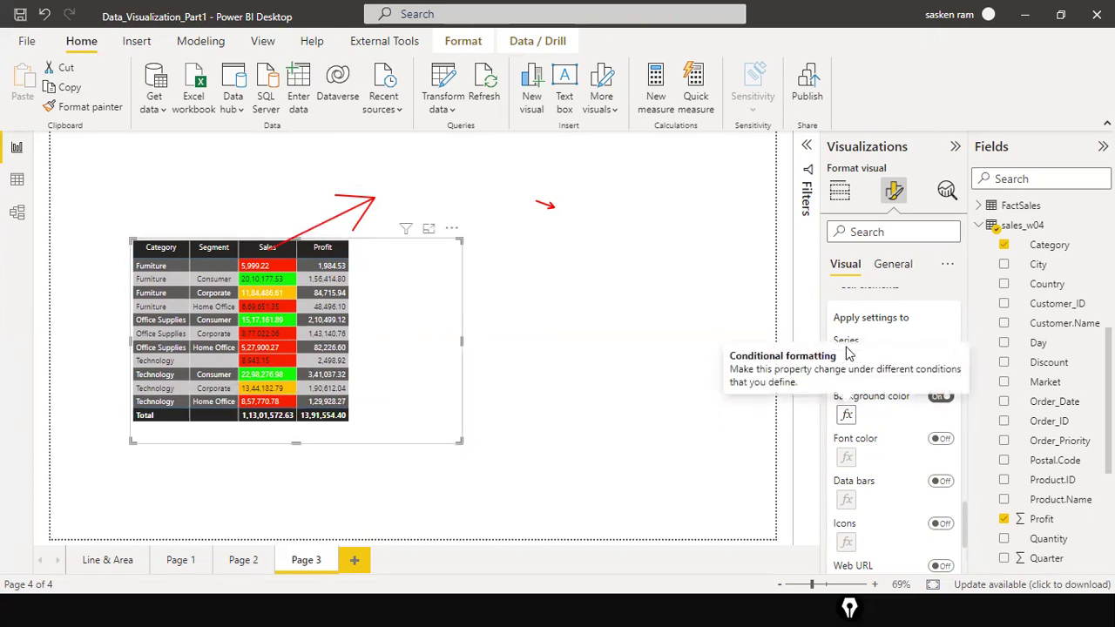
{"action": "left_click", "coordinate": [681, 358]}
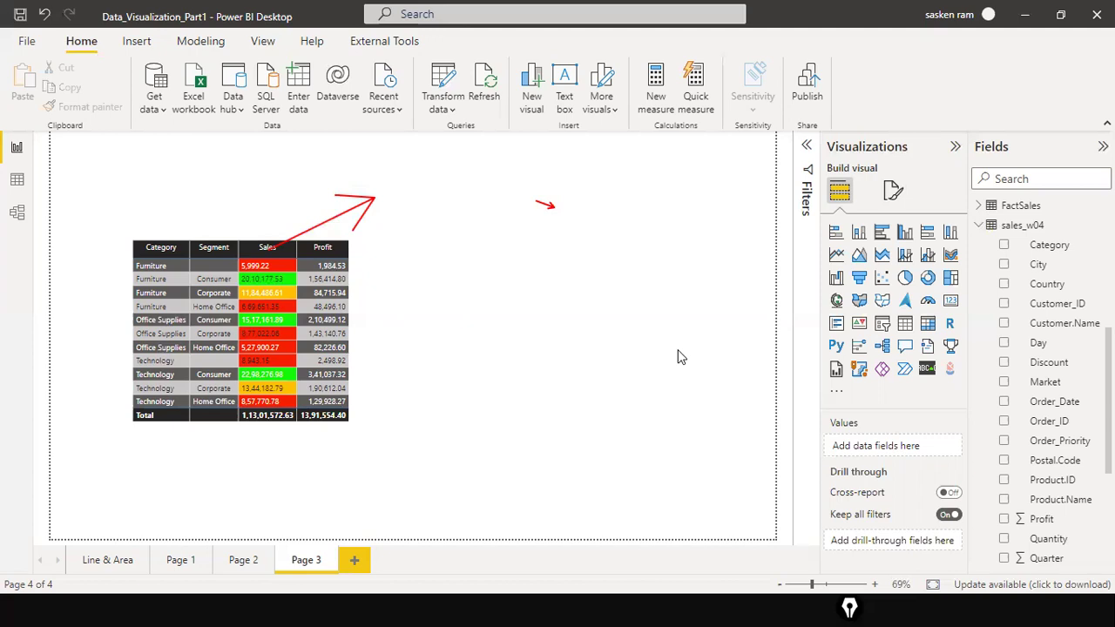
Step: Select the table again and turn on data bars for the Sales series in its cell elements
{"action": "left_click", "coordinate": [378, 313]}
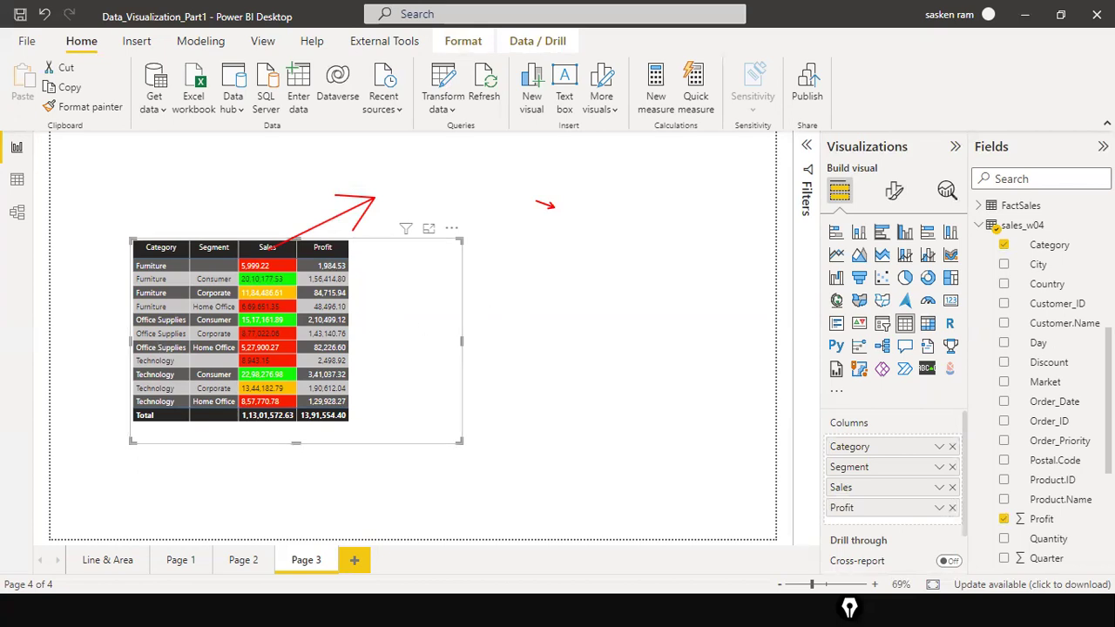
{"action": "left_click", "coordinate": [894, 192]}
{"action": "scroll", "coordinate": [871, 432], "scroll_direction": "down", "scroll_amount": 1}
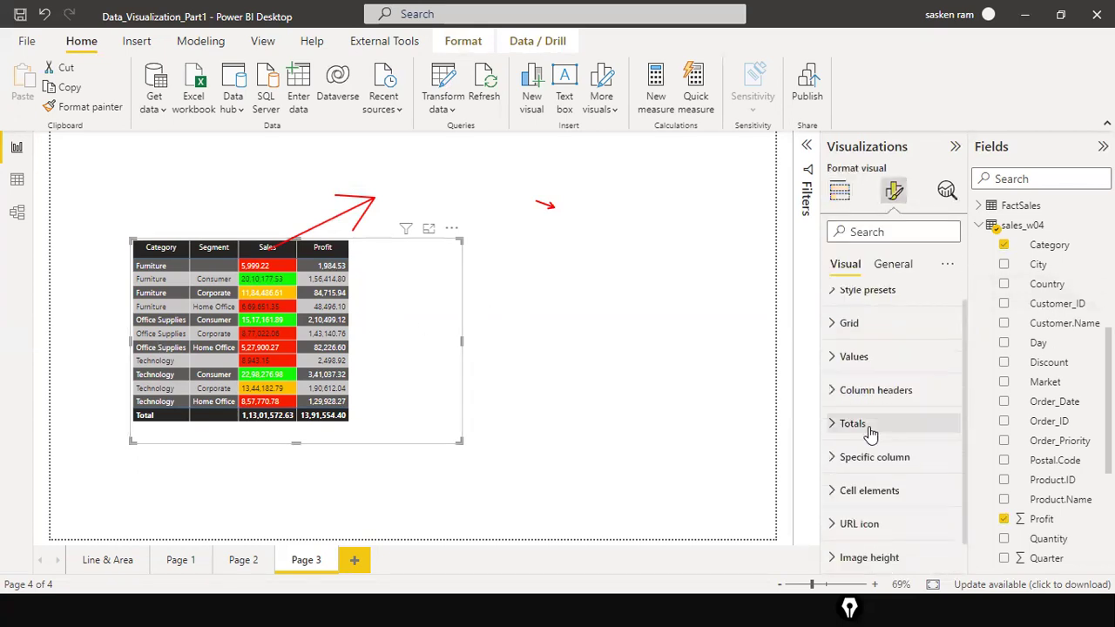
{"action": "scroll", "coordinate": [867, 426], "scroll_direction": "down", "scroll_amount": 2}
{"action": "scroll", "coordinate": [838, 392], "scroll_direction": "up", "scroll_amount": 3}
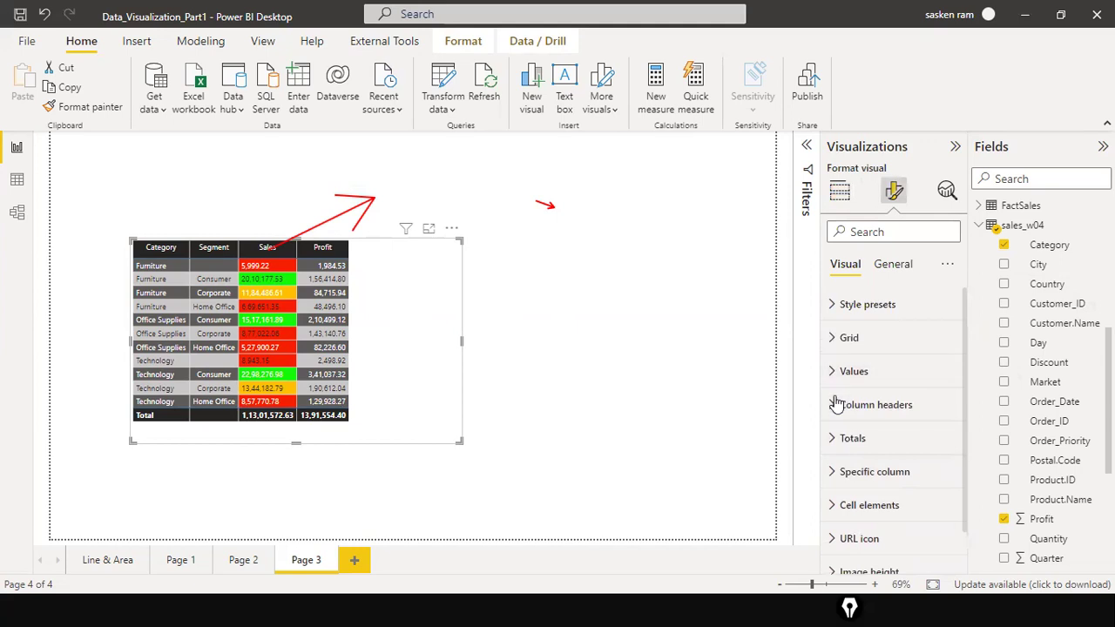
{"action": "left_click", "coordinate": [835, 506]}
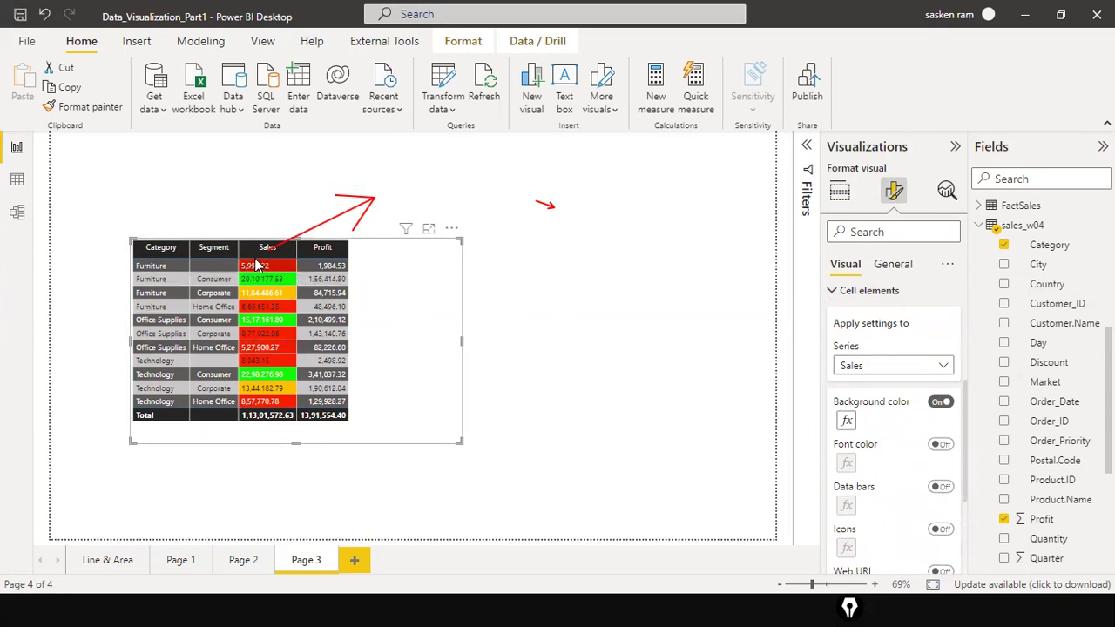
{"action": "mouse_move", "coordinate": [278, 275]}
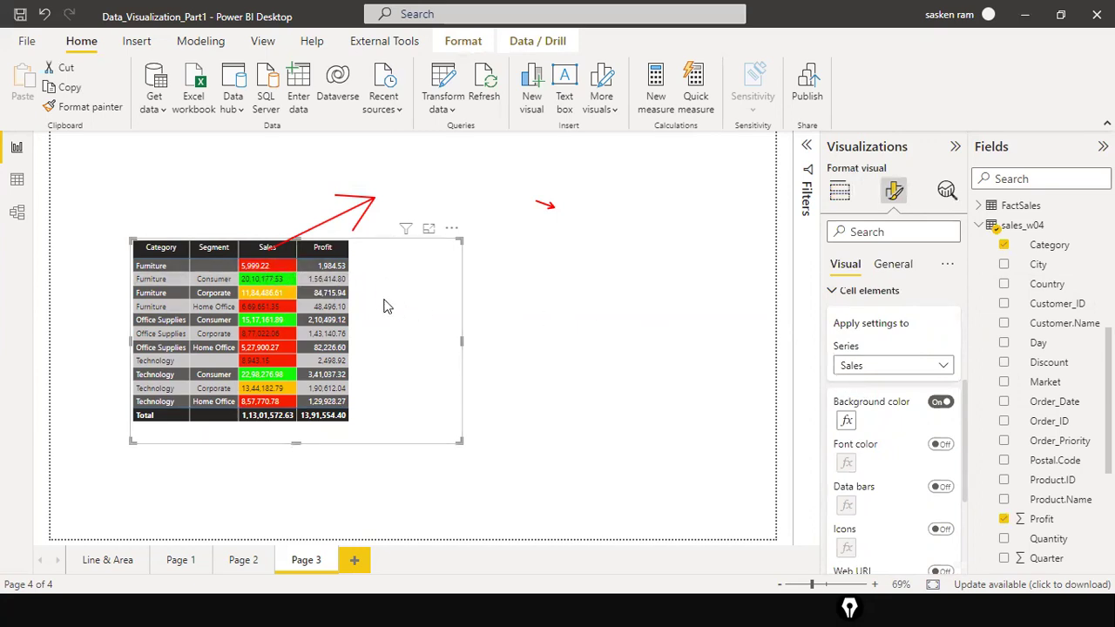
{"action": "left_click", "coordinate": [945, 489]}
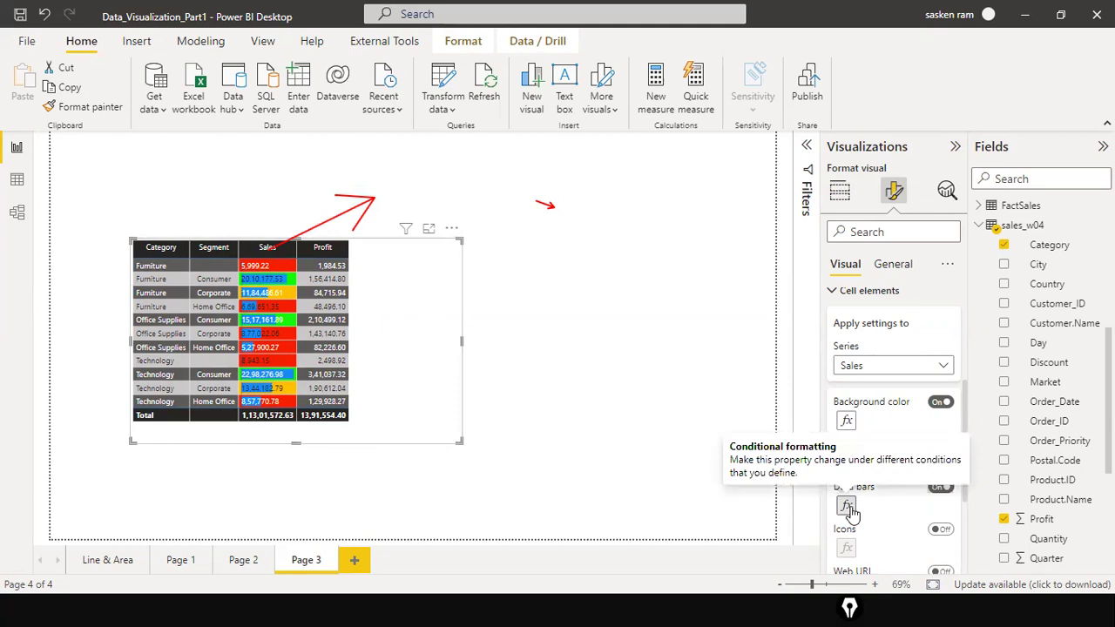
Step: Turn on conditional formatting icons for the Sales series
{"action": "scroll", "coordinate": [895, 506], "scroll_direction": "down", "scroll_amount": 1}
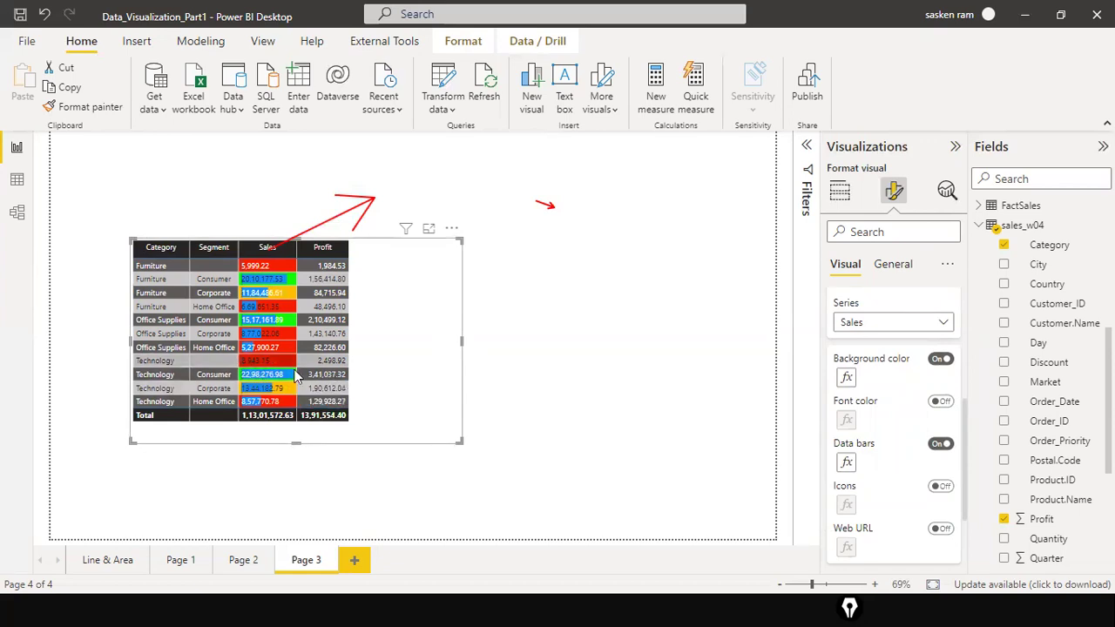
{"action": "scroll", "coordinate": [940, 460], "scroll_direction": "down", "scroll_amount": 1}
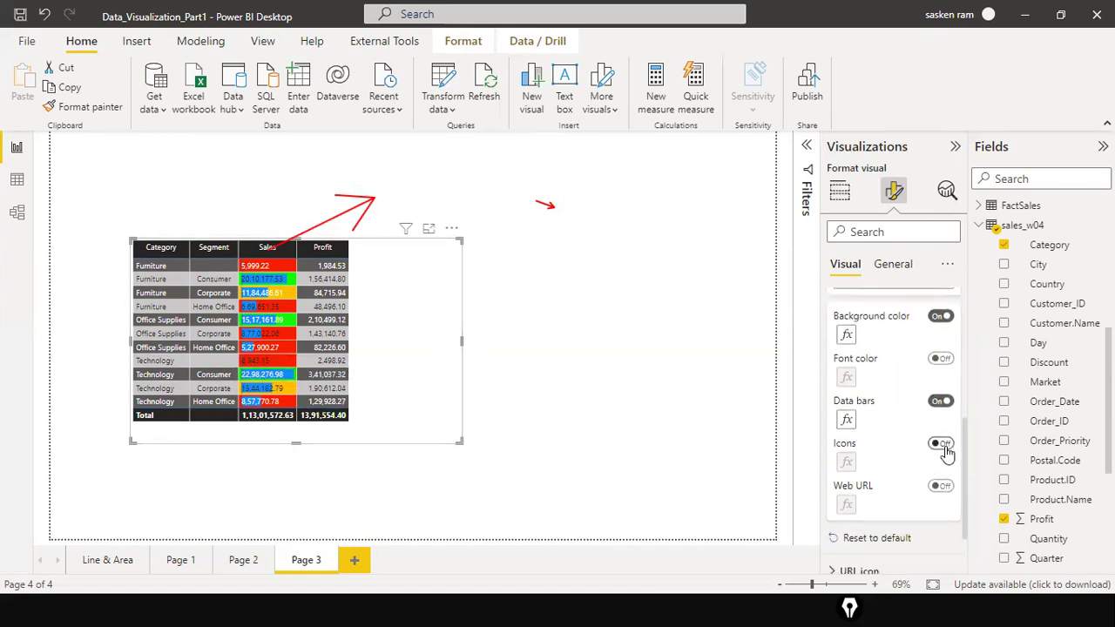
{"action": "left_click", "coordinate": [942, 444]}
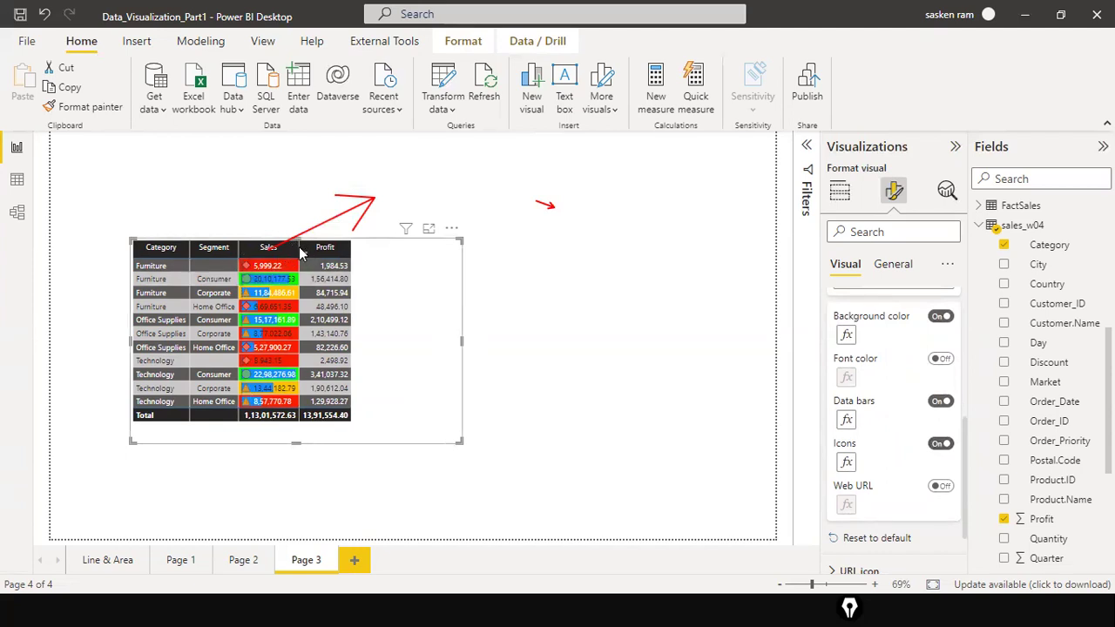
Step: Widen the Sales, Segment, Profit and Category columns and resize the table visual to fit around them
{"action": "left_click_drag", "start_coordinate": [299, 253], "coordinate": [332, 253]}
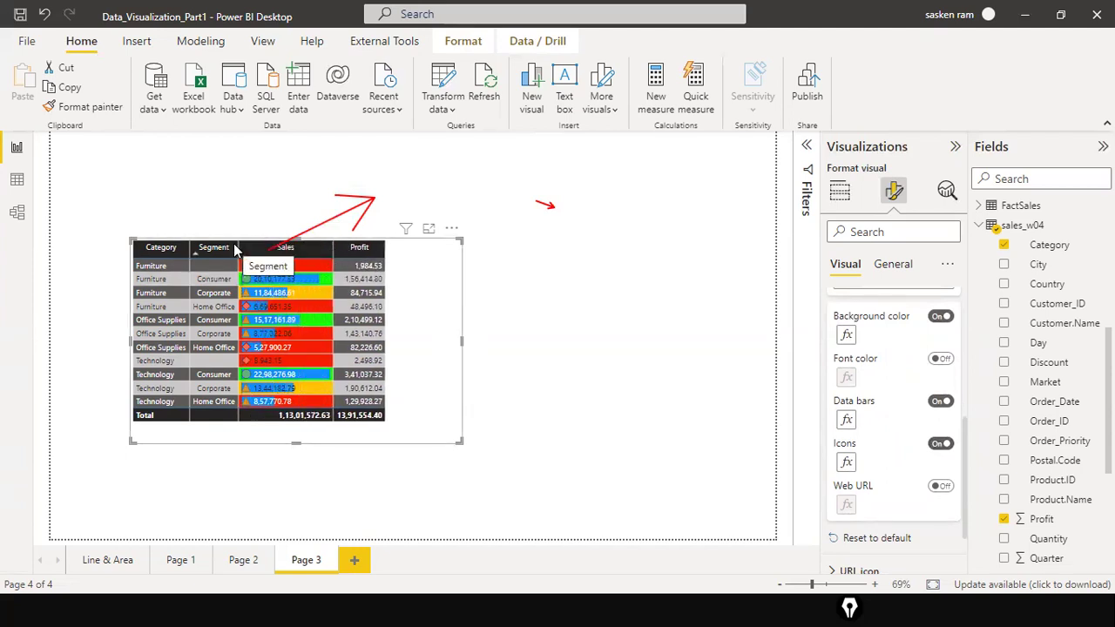
{"action": "left_click_drag", "start_coordinate": [241, 253], "coordinate": [277, 251]}
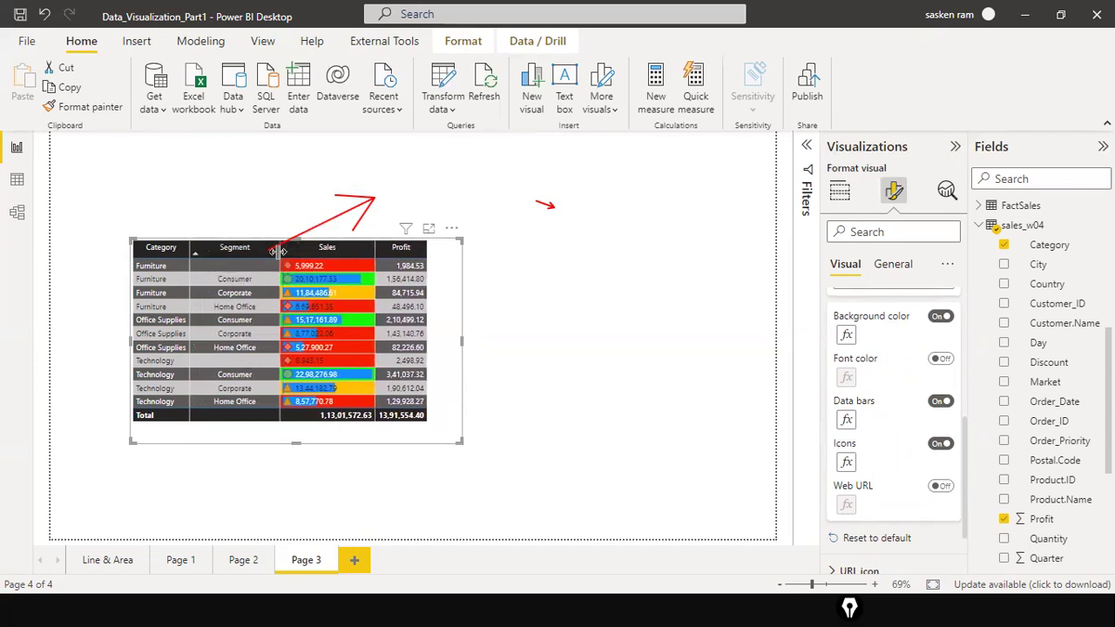
{"action": "left_click_drag", "start_coordinate": [428, 250], "coordinate": [455, 250]}
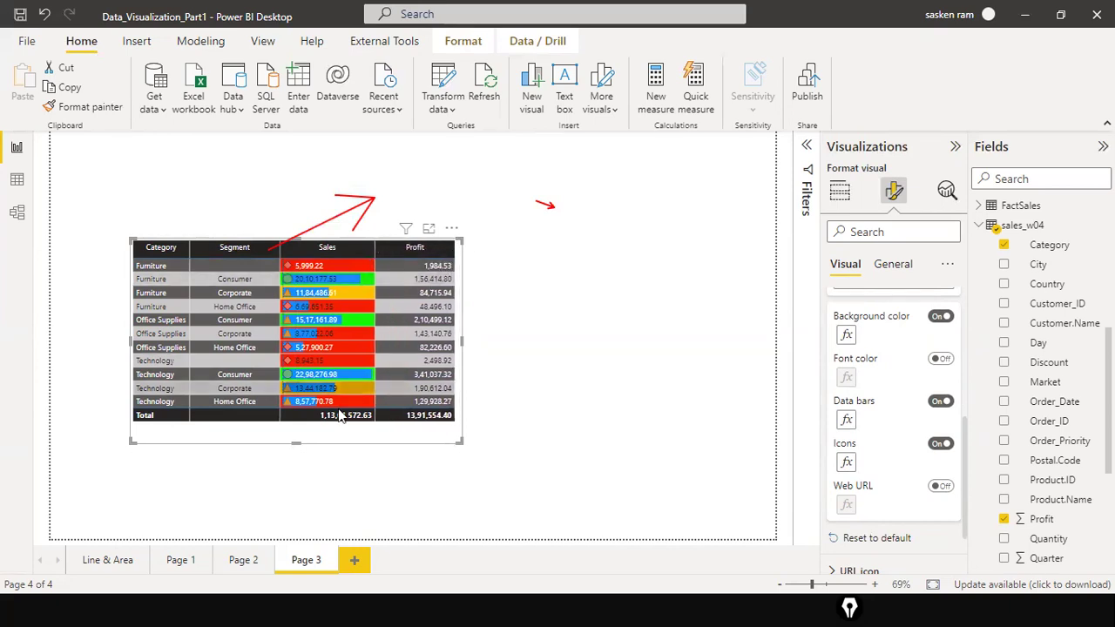
{"action": "mouse_move", "coordinate": [298, 441]}
{"action": "left_mouse_down"}
{"action": "mouse_move", "coordinate": [311, 416]}
{"action": "mouse_move", "coordinate": [303, 454]}
{"action": "left_mouse_up"}
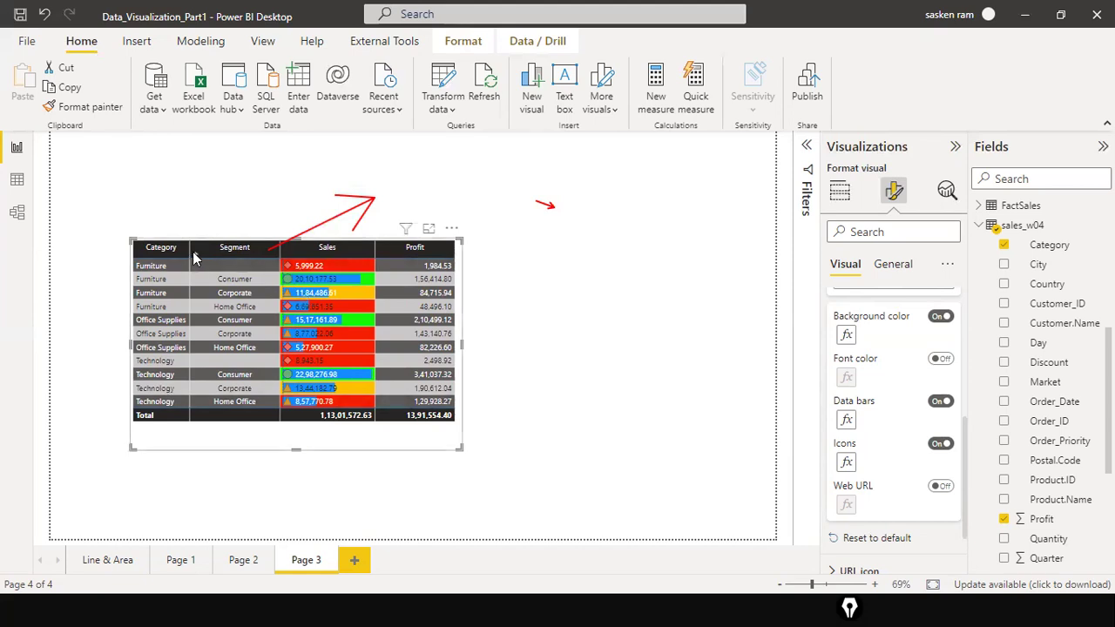
{"action": "left_click_drag", "start_coordinate": [190, 255], "coordinate": [224, 264]}
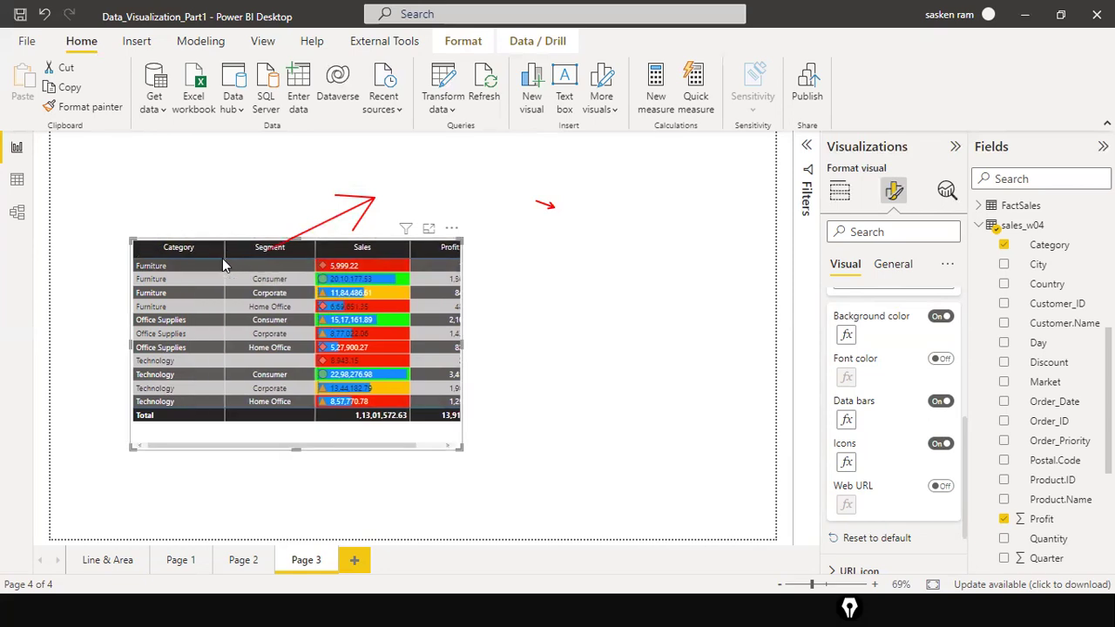
{"action": "left_click_drag", "start_coordinate": [462, 344], "coordinate": [516, 345]}
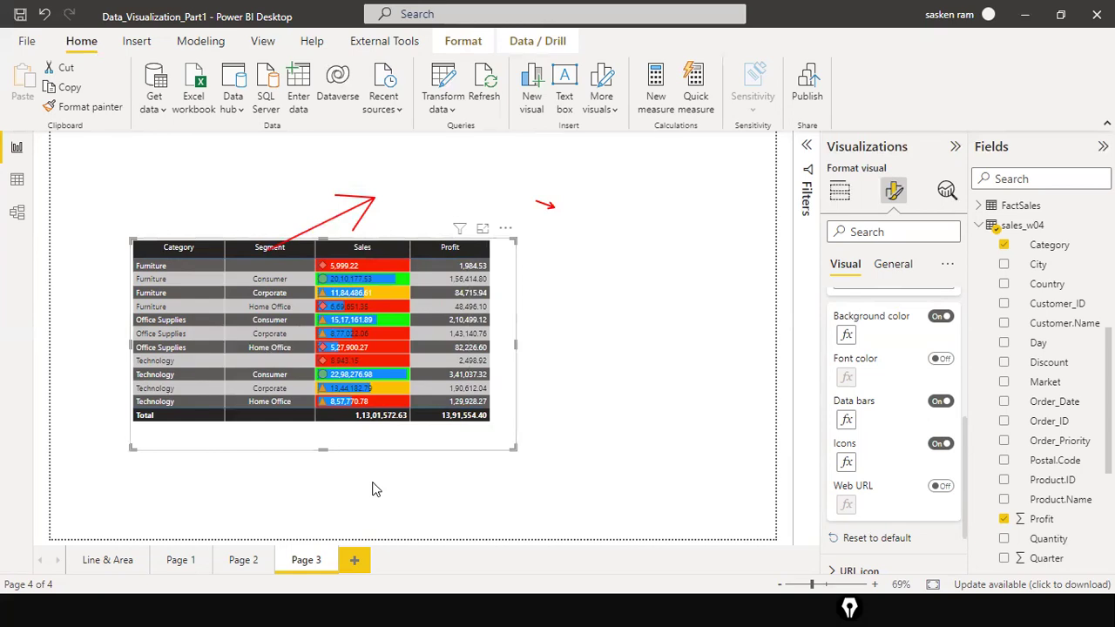
{"action": "left_click_drag", "start_coordinate": [326, 452], "coordinate": [353, 426]}
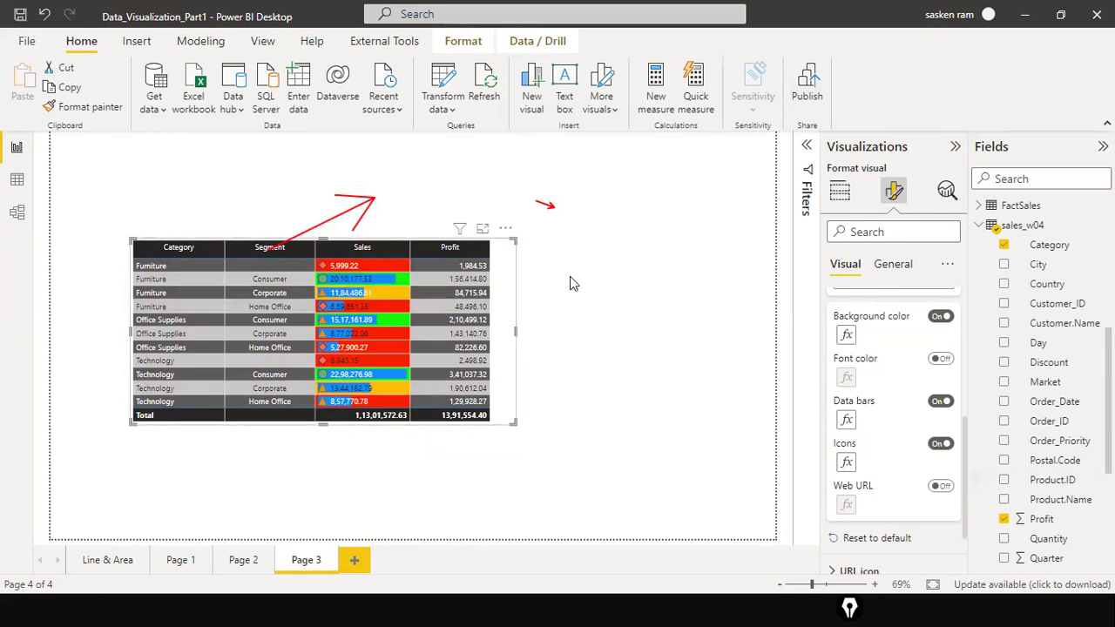
Step: Review and accept the default icon rules for Sales, and sort the table by Sales in descending order
{"action": "left_click", "coordinate": [846, 462]}
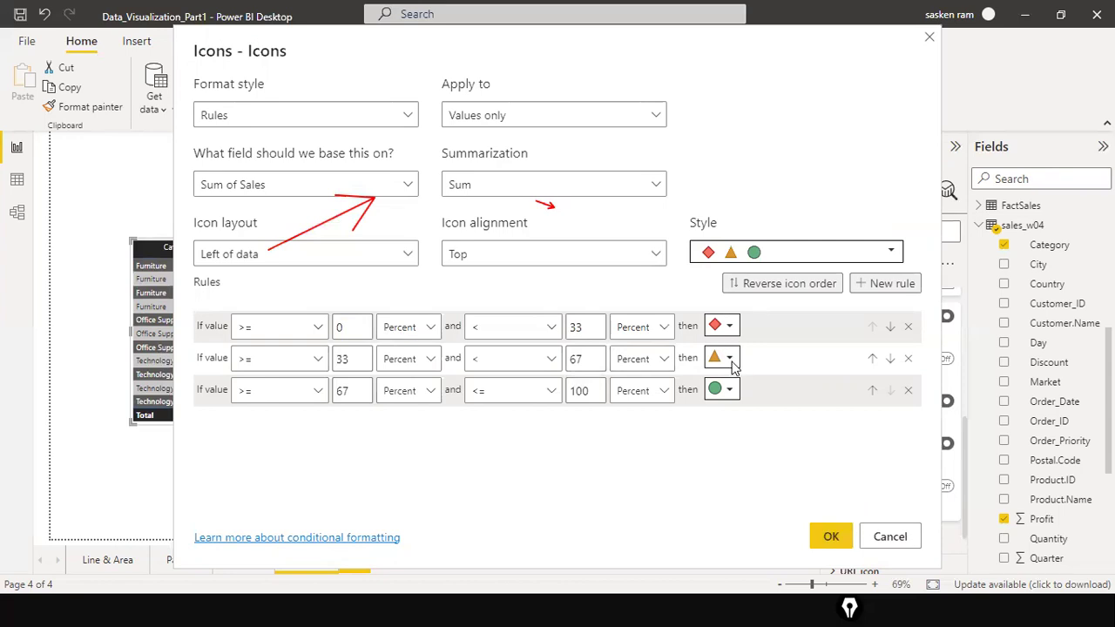
{"action": "left_click", "coordinate": [832, 538]}
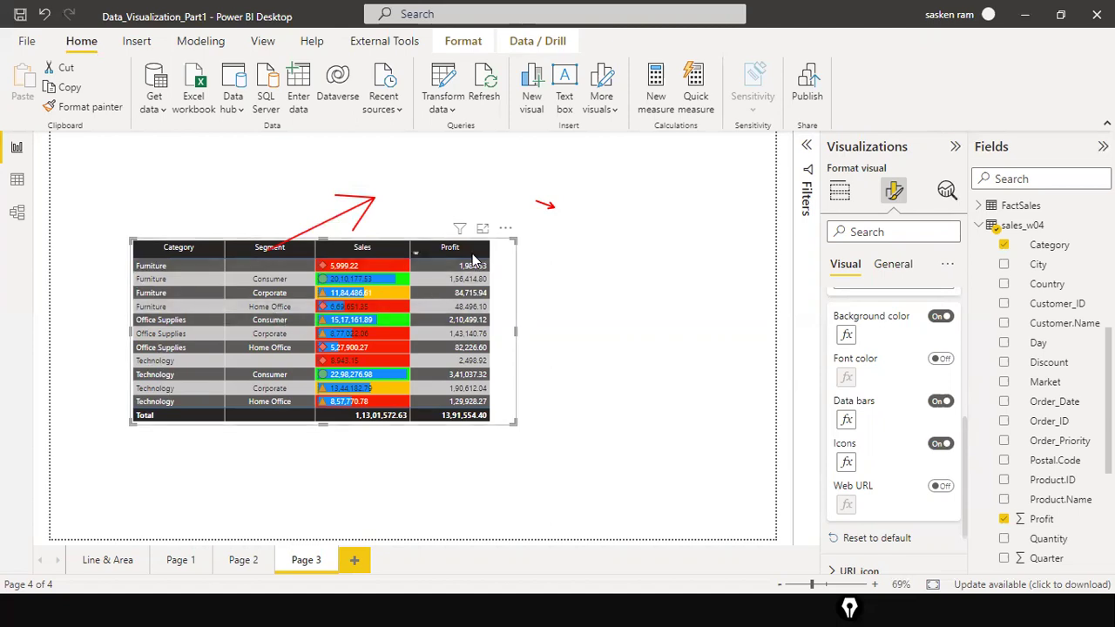
{"action": "left_click", "coordinate": [378, 251]}
{"action": "left_click", "coordinate": [325, 254]}
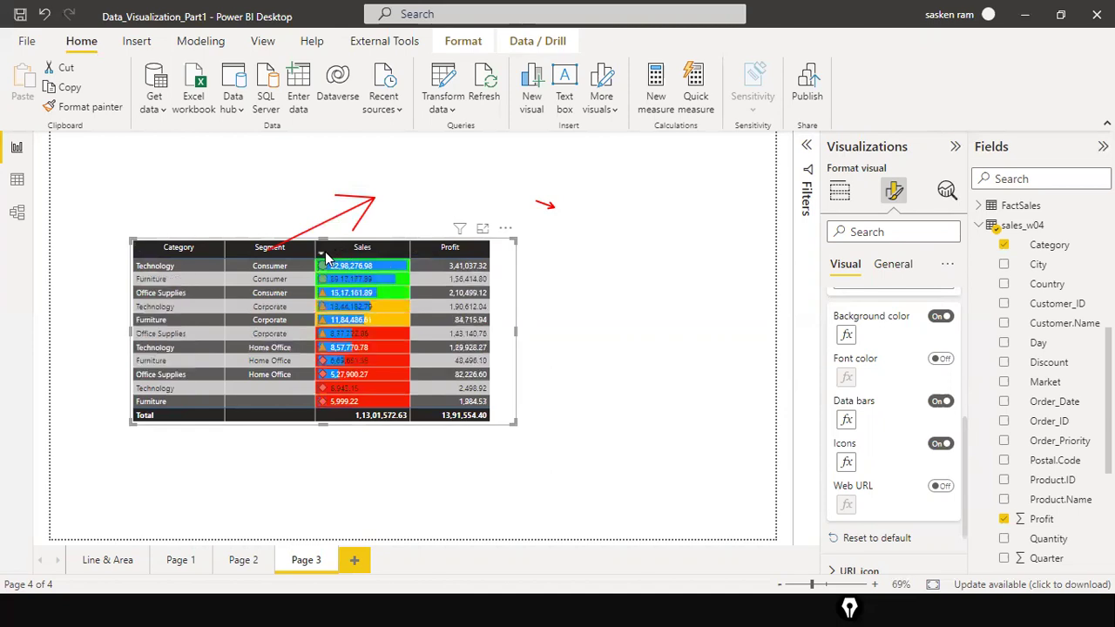
Step: Sort the table by Sales in ascending order and turn on background color for the Profit series in its cell elements
{"action": "left_click", "coordinate": [323, 254]}
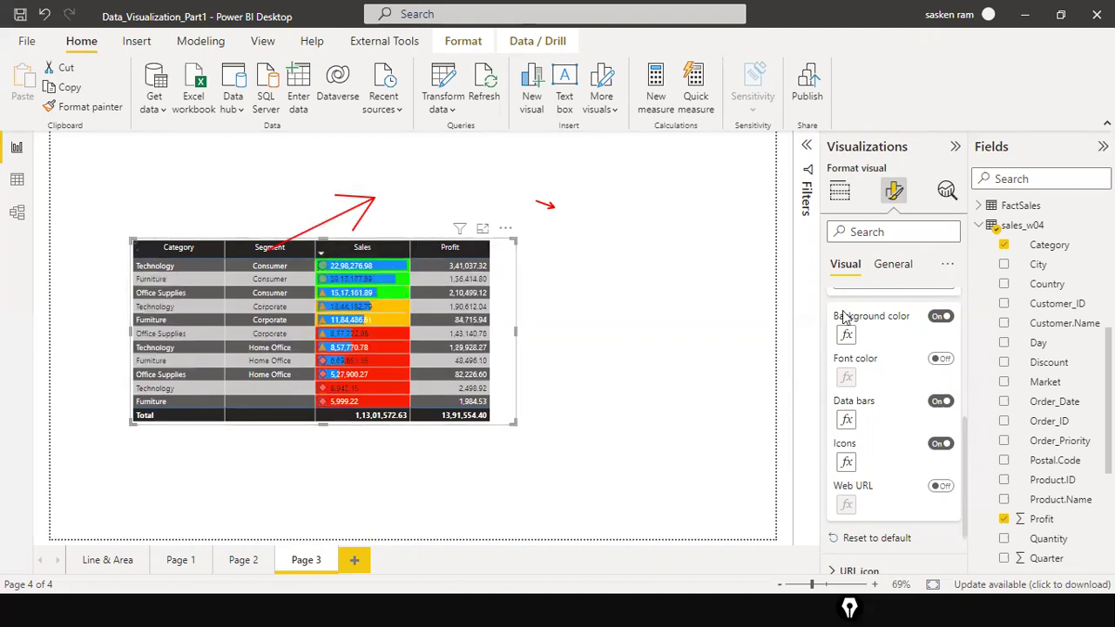
{"action": "scroll", "coordinate": [884, 344], "scroll_direction": "up", "scroll_amount": 5}
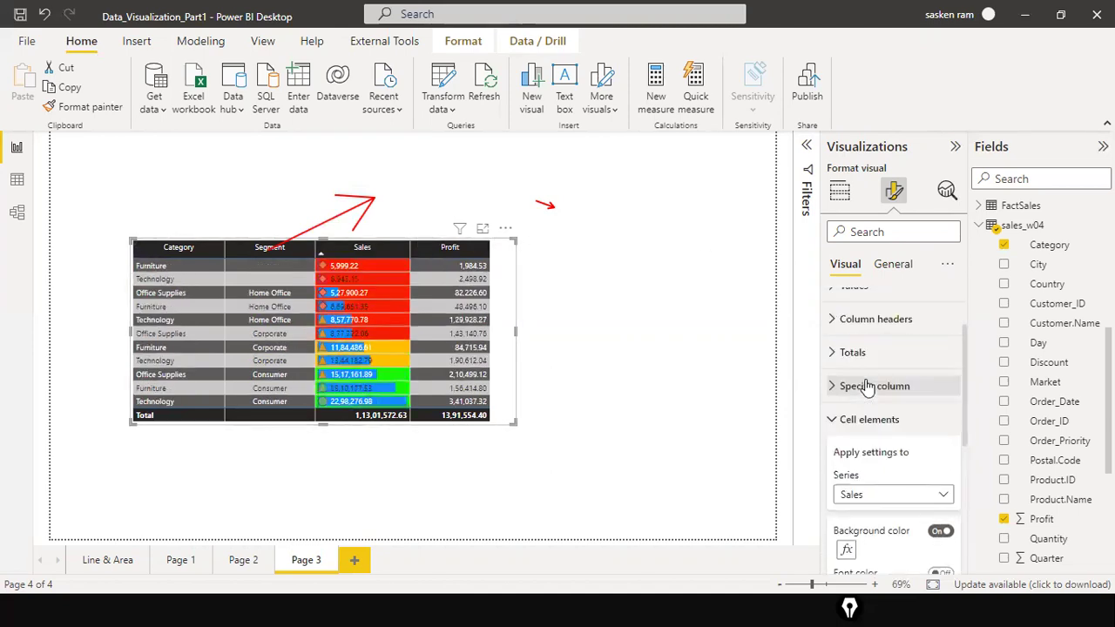
{"action": "scroll", "coordinate": [867, 386], "scroll_direction": "down", "scroll_amount": 1}
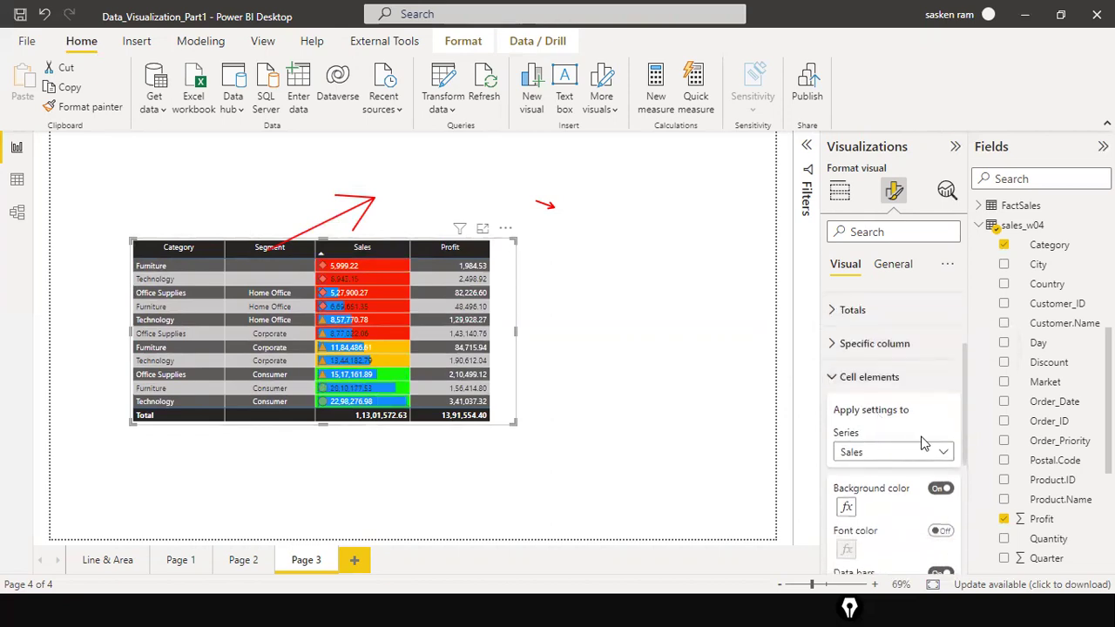
{"action": "left_click", "coordinate": [944, 453]}
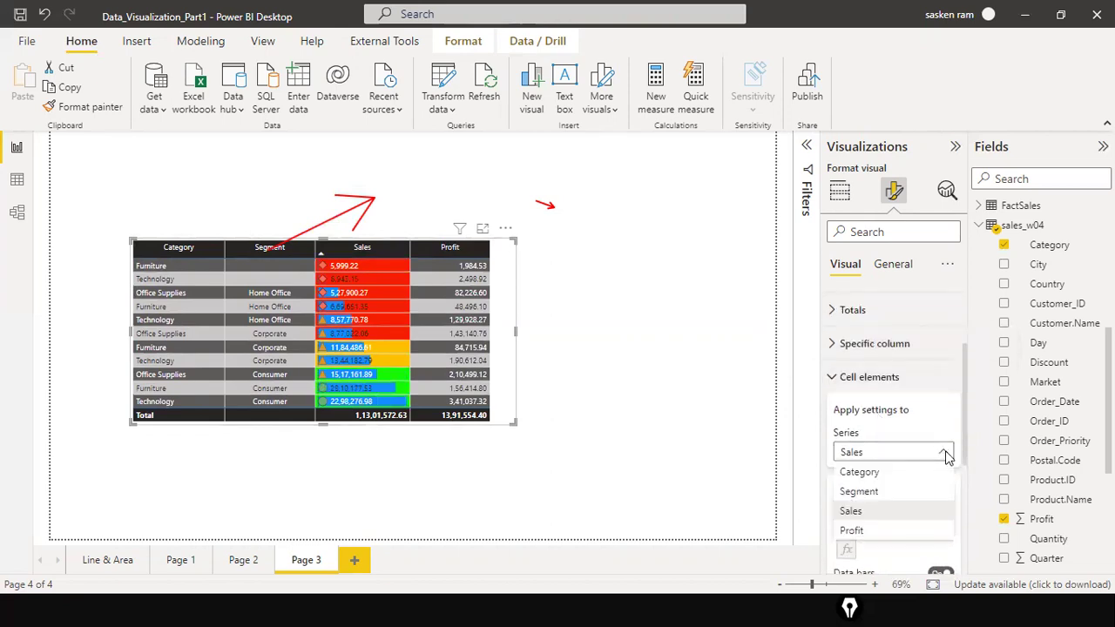
{"action": "left_click", "coordinate": [899, 535]}
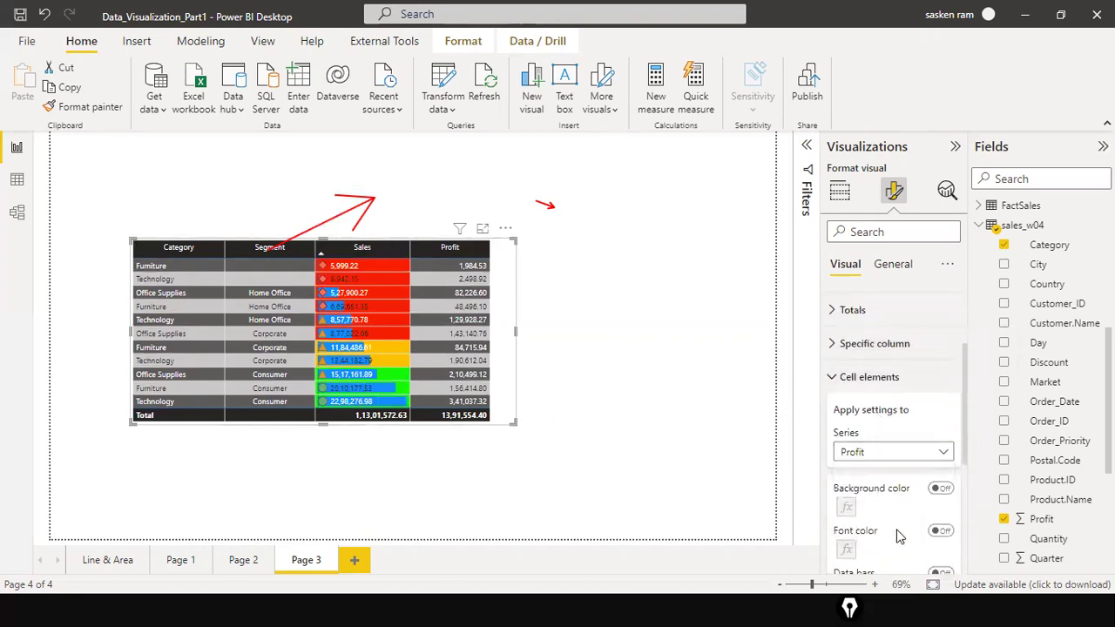
{"action": "left_click", "coordinate": [941, 489]}
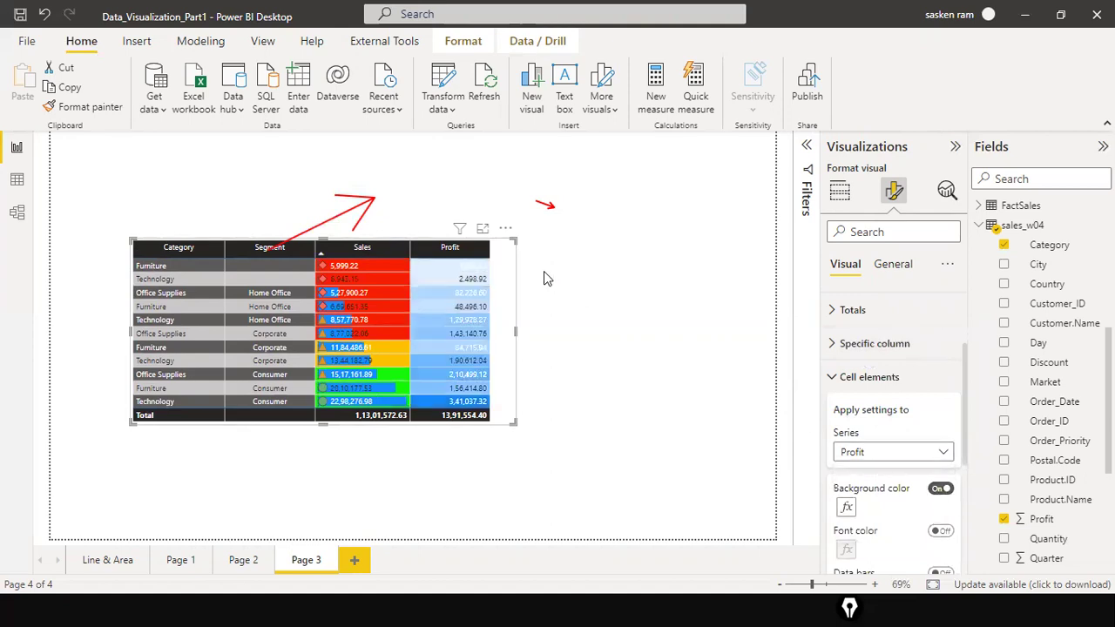
{"action": "scroll", "coordinate": [888, 533], "scroll_direction": "down", "scroll_amount": 2}
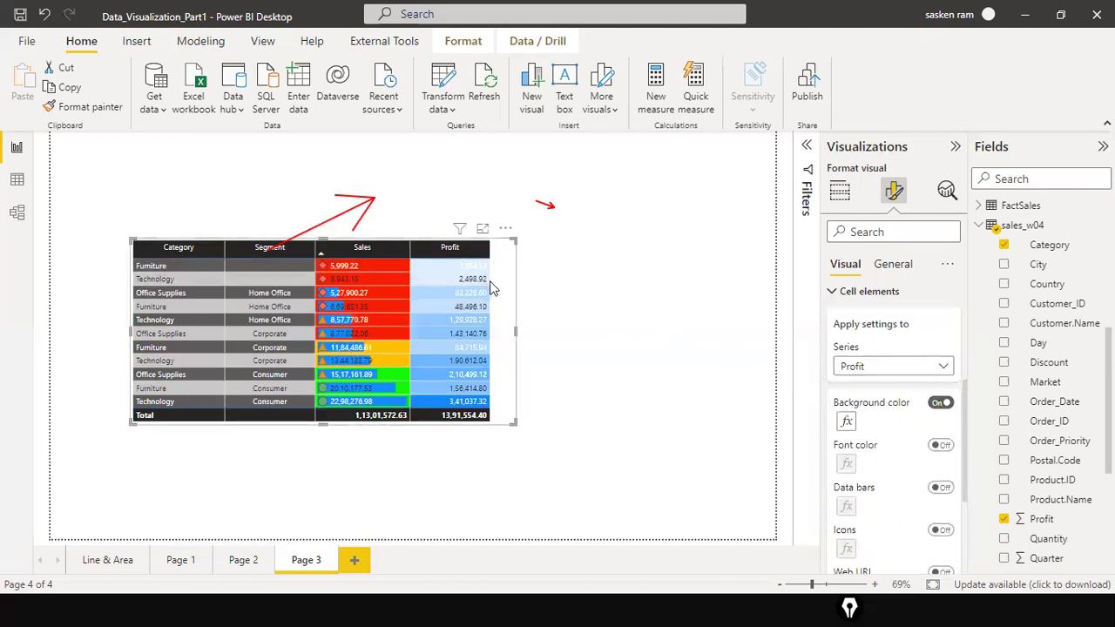
{"action": "scroll", "coordinate": [874, 355], "scroll_direction": "up", "scroll_amount": 2}
{"action": "scroll", "coordinate": [874, 354], "scroll_direction": "down", "scroll_amount": 2}
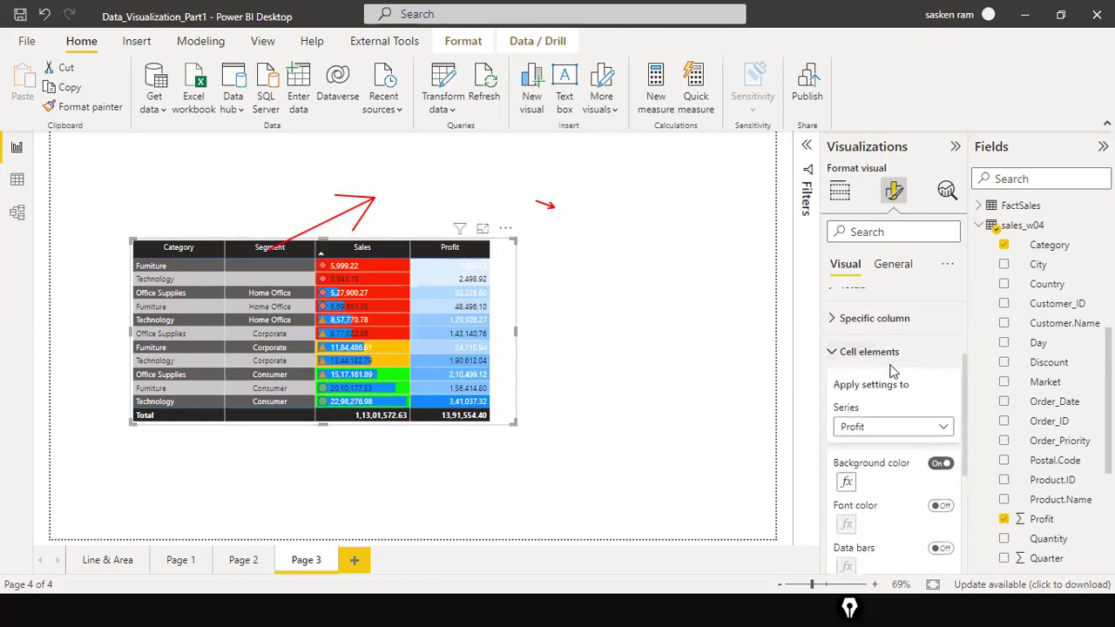
{"action": "left_click", "coordinate": [945, 370]}
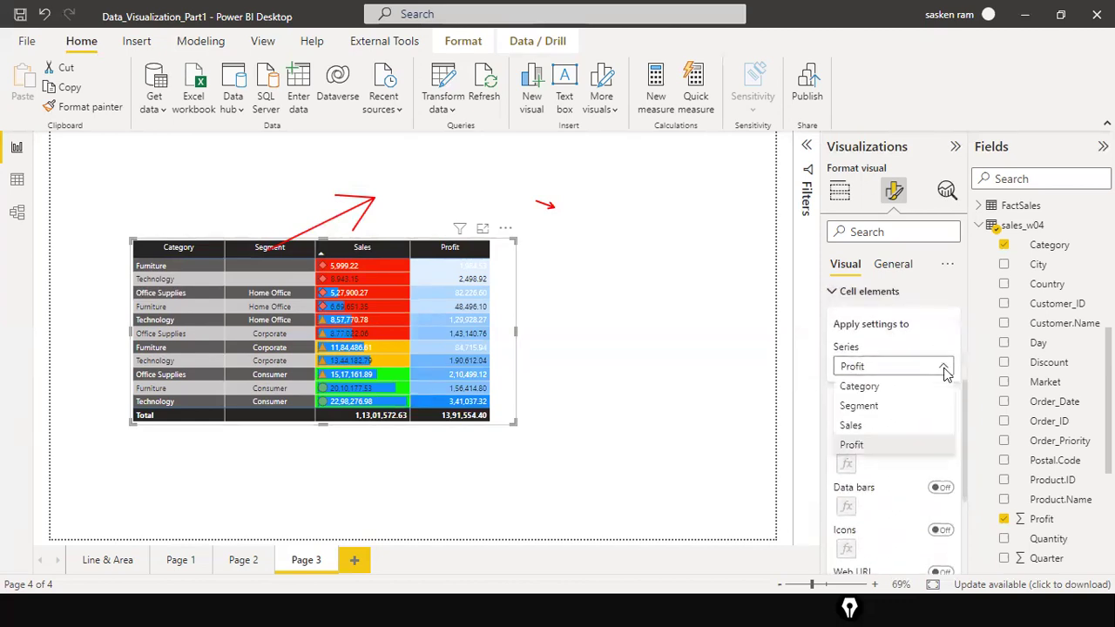
{"action": "left_click", "coordinate": [945, 369]}
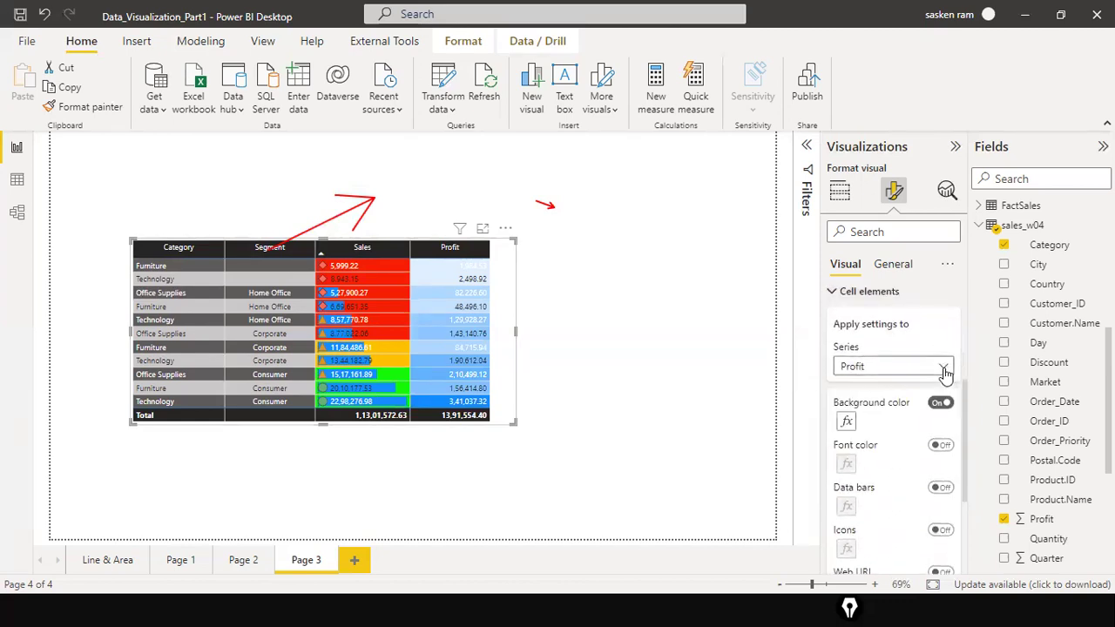
Step: Reselect the table visual and bring up its visual formatting options
{"action": "left_click", "coordinate": [649, 386]}
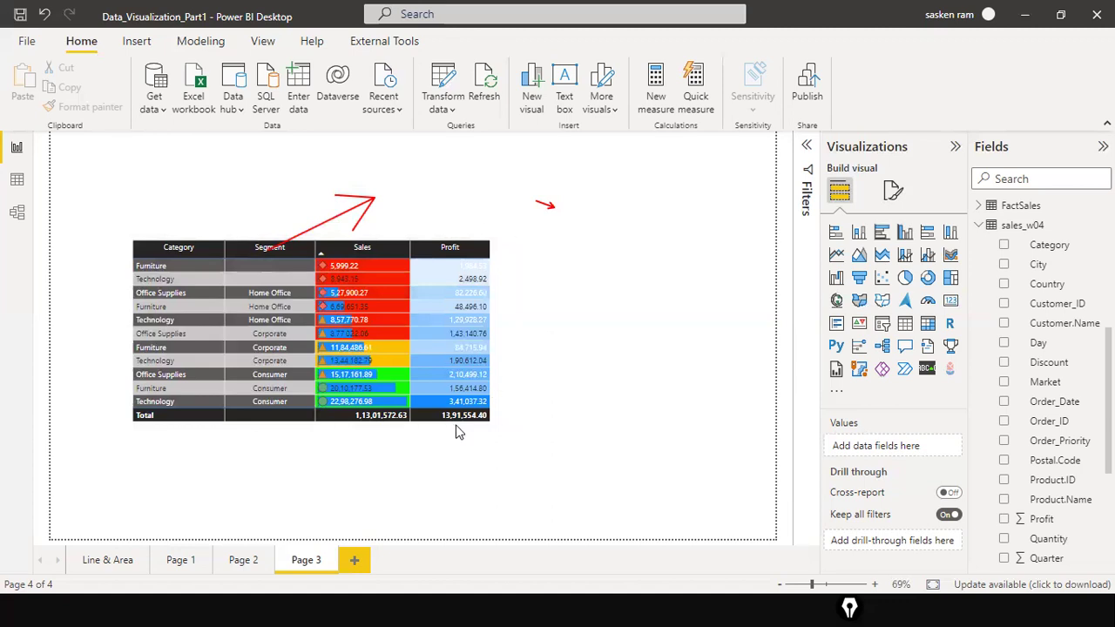
{"action": "left_click", "coordinate": [377, 267]}
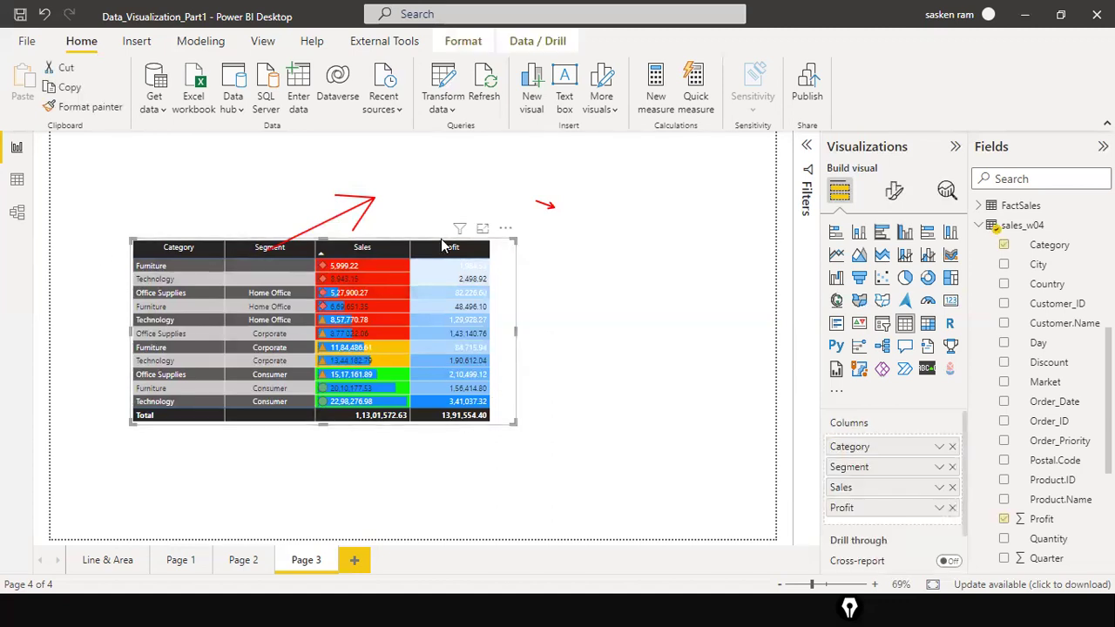
{"action": "left_click", "coordinate": [893, 194]}
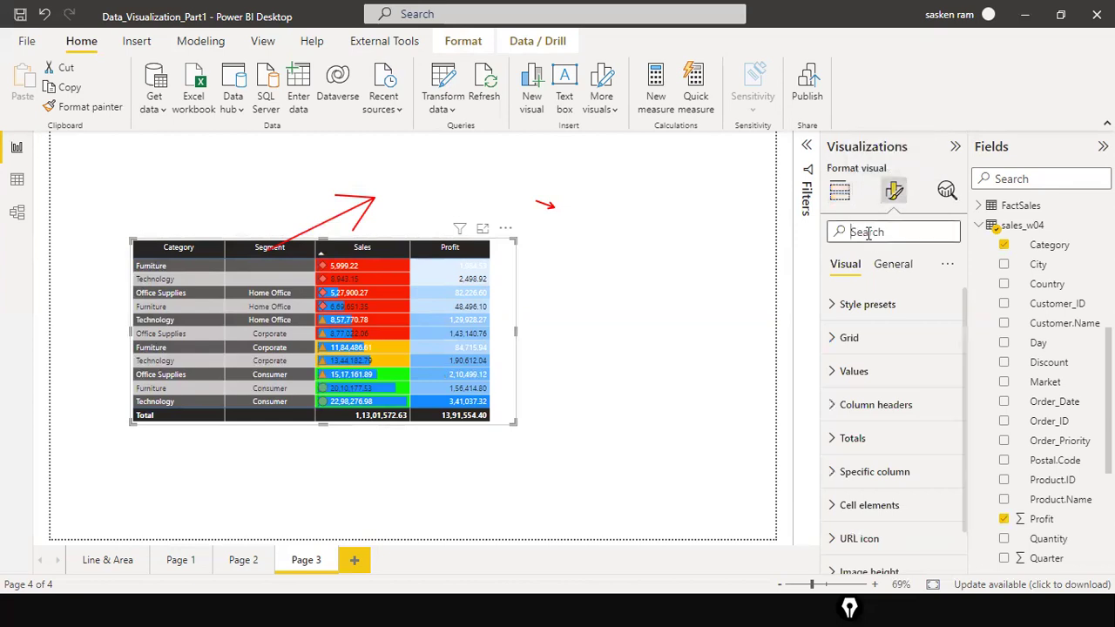
{"action": "type", "text": "fon"}
{"action": "key", "text": "BackSpace"}
{"action": "key", "text": "BackSpace"}
{"action": "key", "text": "BackSpace"}
Step: Set the table's column header text to font size 13 and make it bold
{"action": "scroll", "coordinate": [859, 367], "scroll_direction": "down", "scroll_amount": 1}
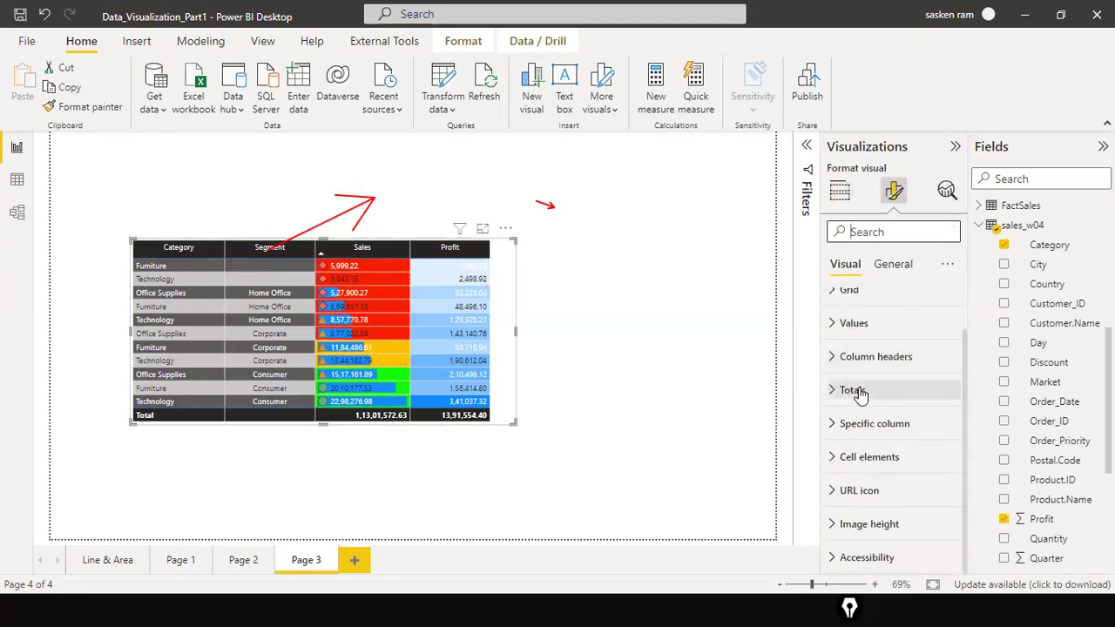
{"action": "left_click", "coordinate": [832, 365]}
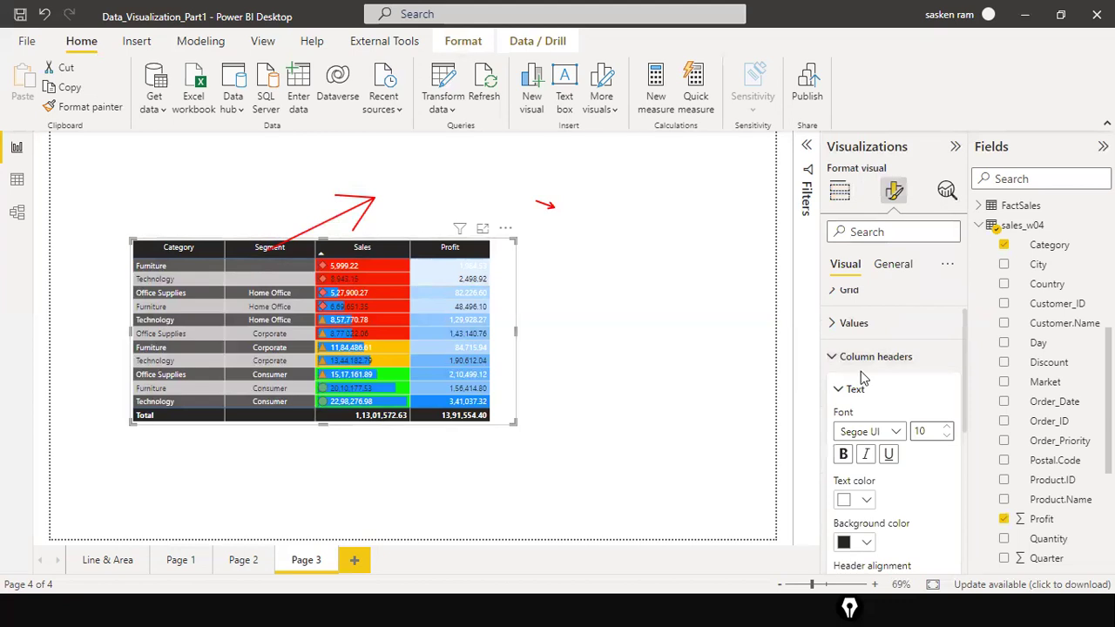
{"action": "scroll", "coordinate": [867, 376], "scroll_direction": "down", "scroll_amount": 2}
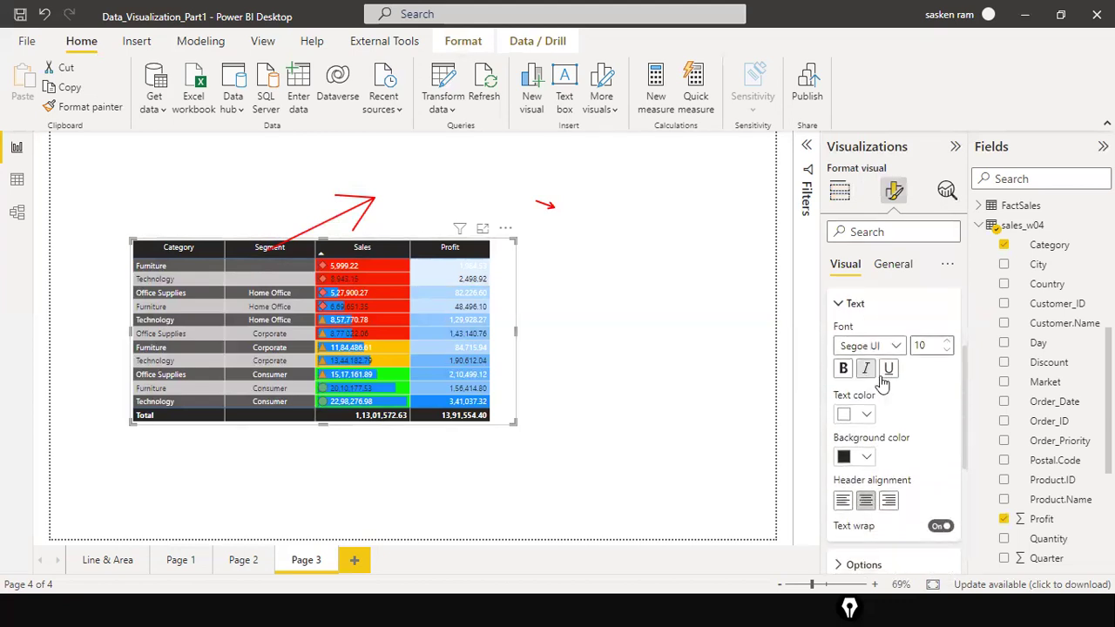
{"action": "left_click", "coordinate": [948, 342]}
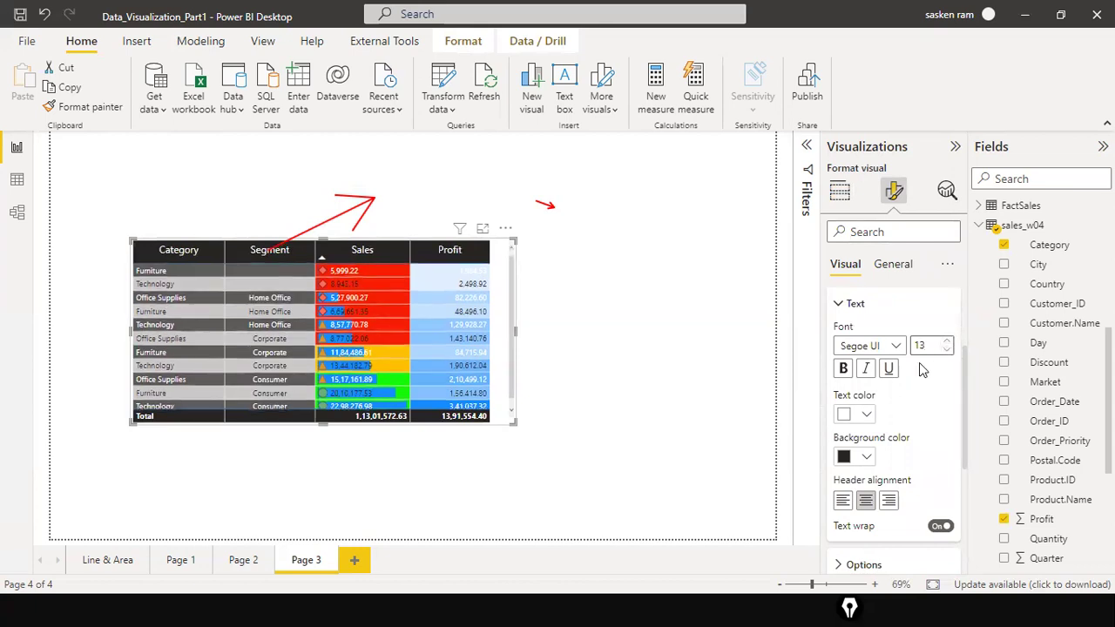
{"action": "left_click", "coordinate": [841, 371]}
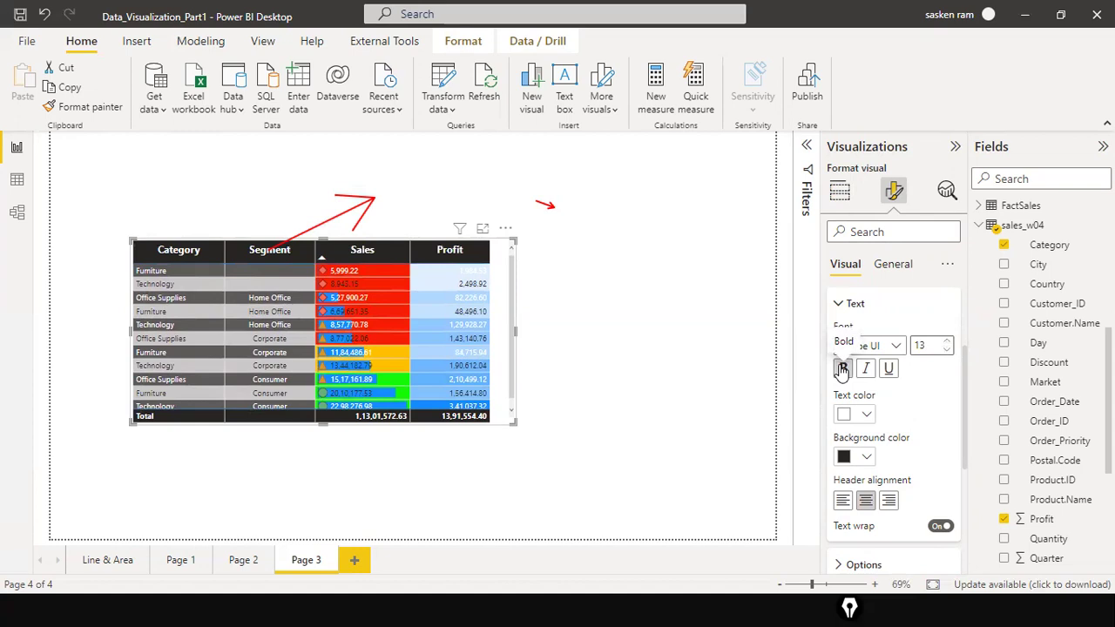
Step: Set the Totals font size to 11 and resize the table visual to fit closely around all its columns and rows
{"action": "scroll", "coordinate": [892, 440], "scroll_direction": "down", "scroll_amount": 3}
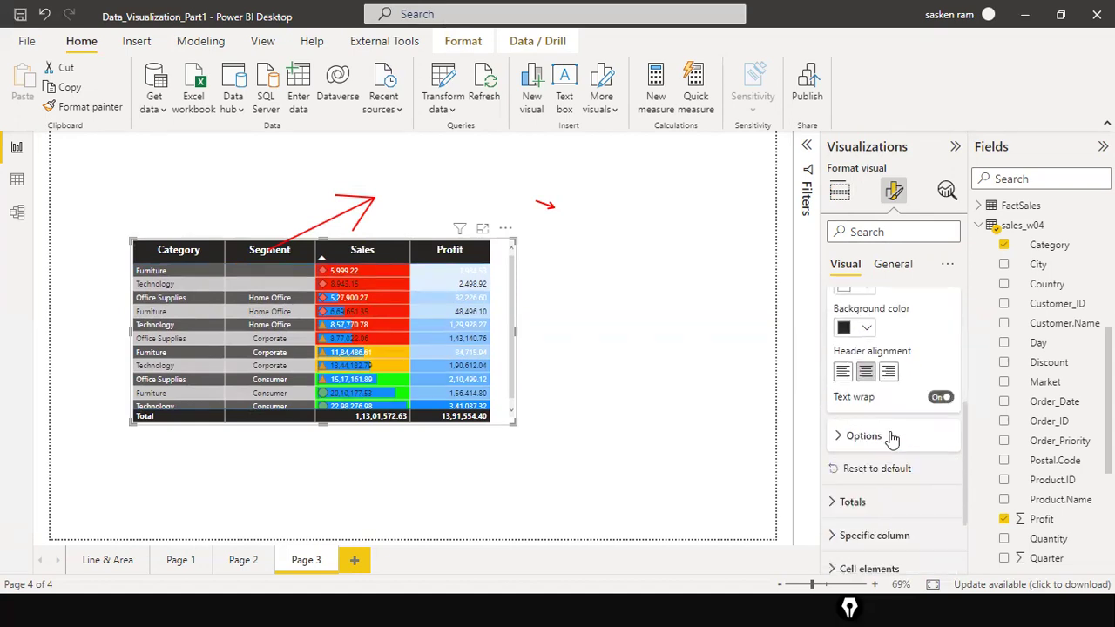
{"action": "scroll", "coordinate": [892, 440], "scroll_direction": "down", "scroll_amount": 2}
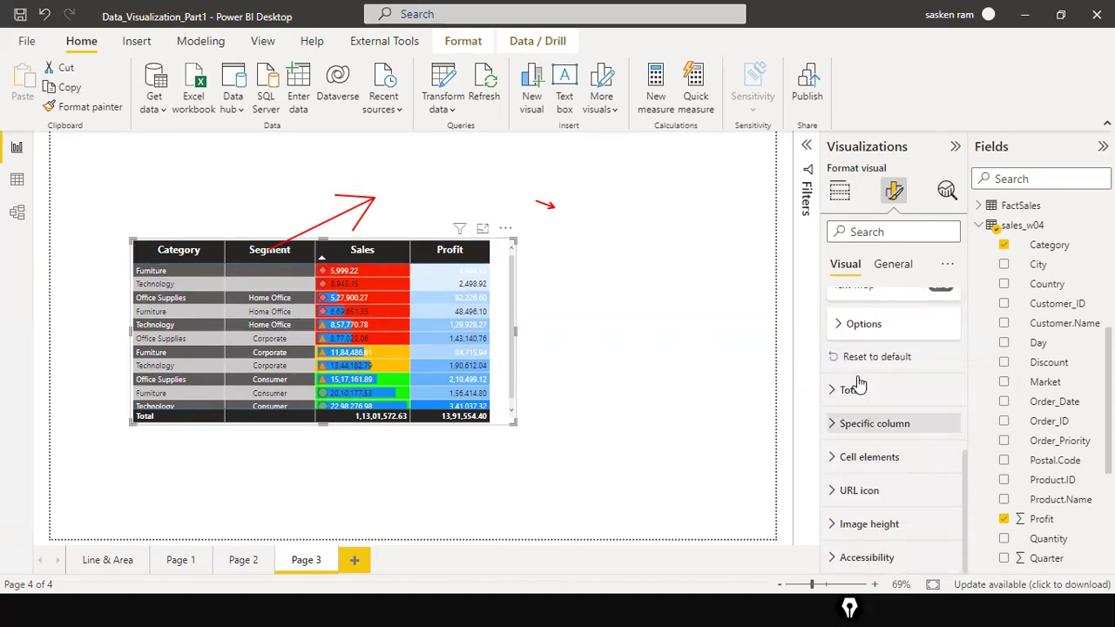
{"action": "left_click", "coordinate": [835, 389]}
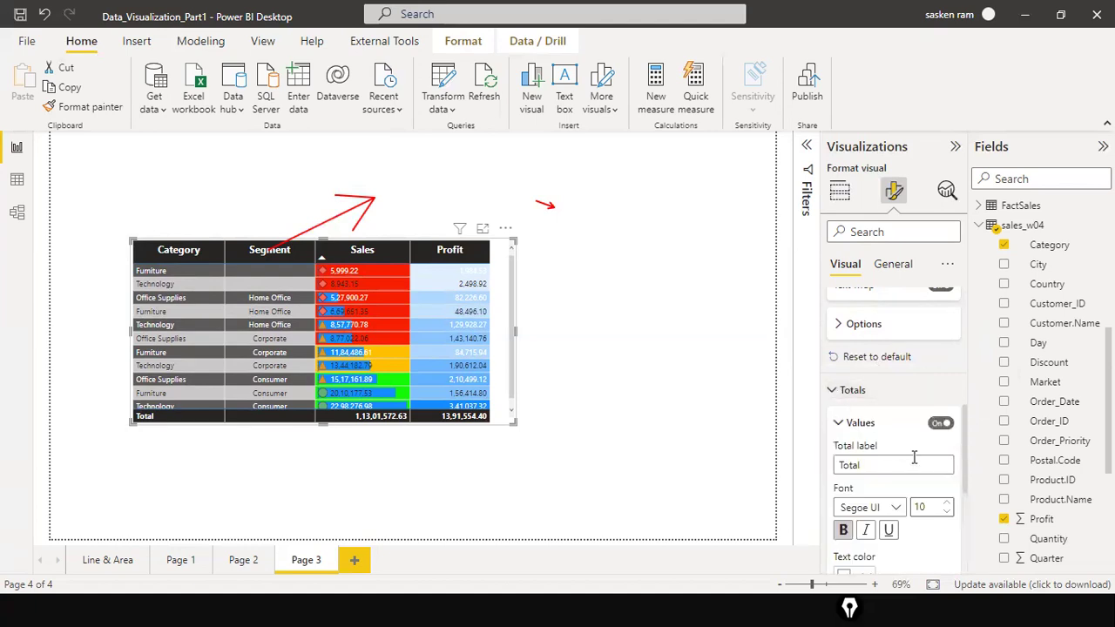
{"action": "scroll", "coordinate": [912, 457], "scroll_direction": "down", "scroll_amount": 4}
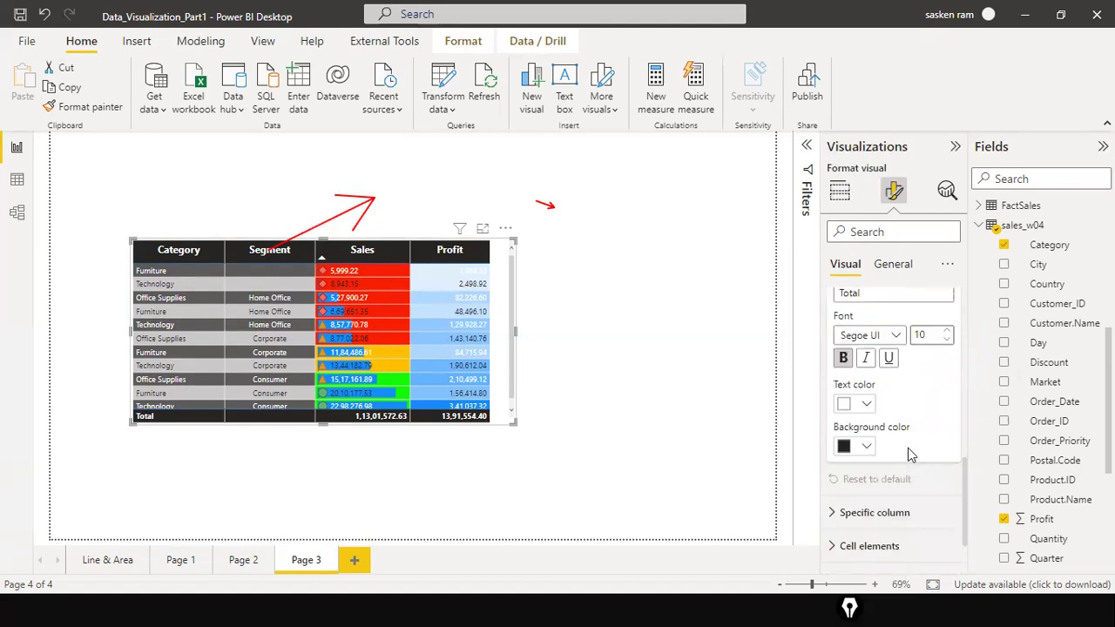
{"action": "scroll", "coordinate": [911, 453], "scroll_direction": "up", "scroll_amount": 2}
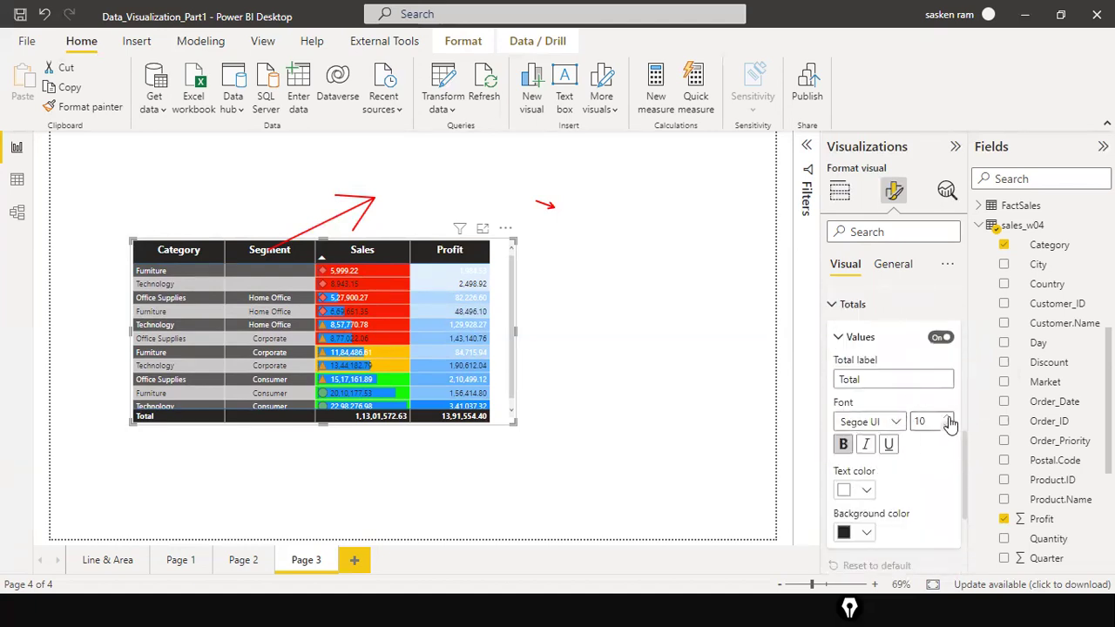
{"action": "left_click", "coordinate": [948, 417]}
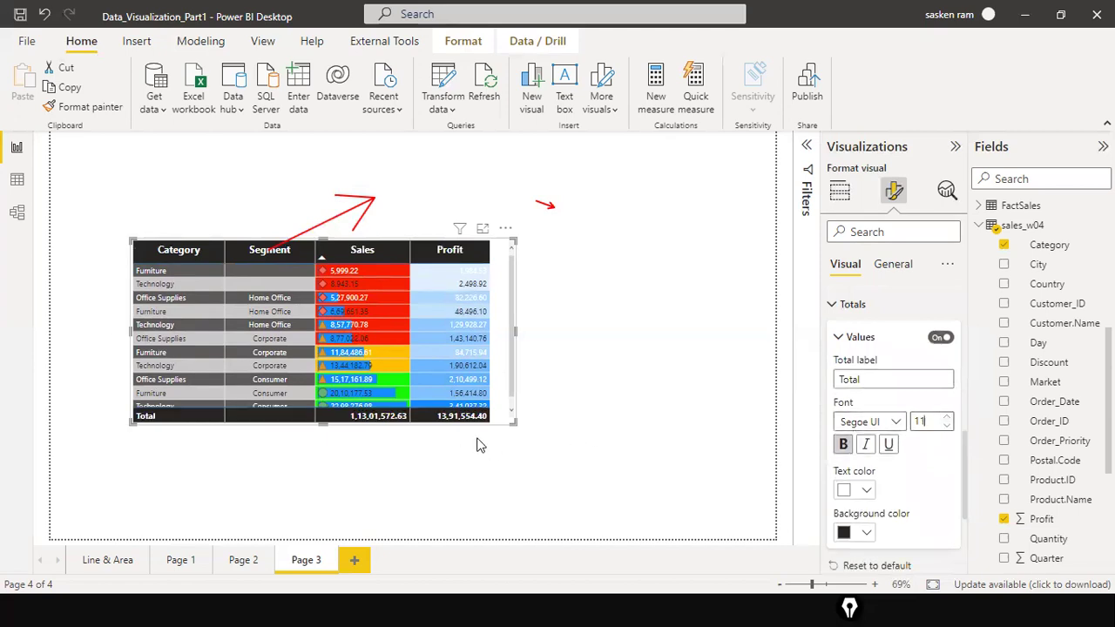
{"action": "left_click_drag", "start_coordinate": [512, 424], "coordinate": [491, 429]}
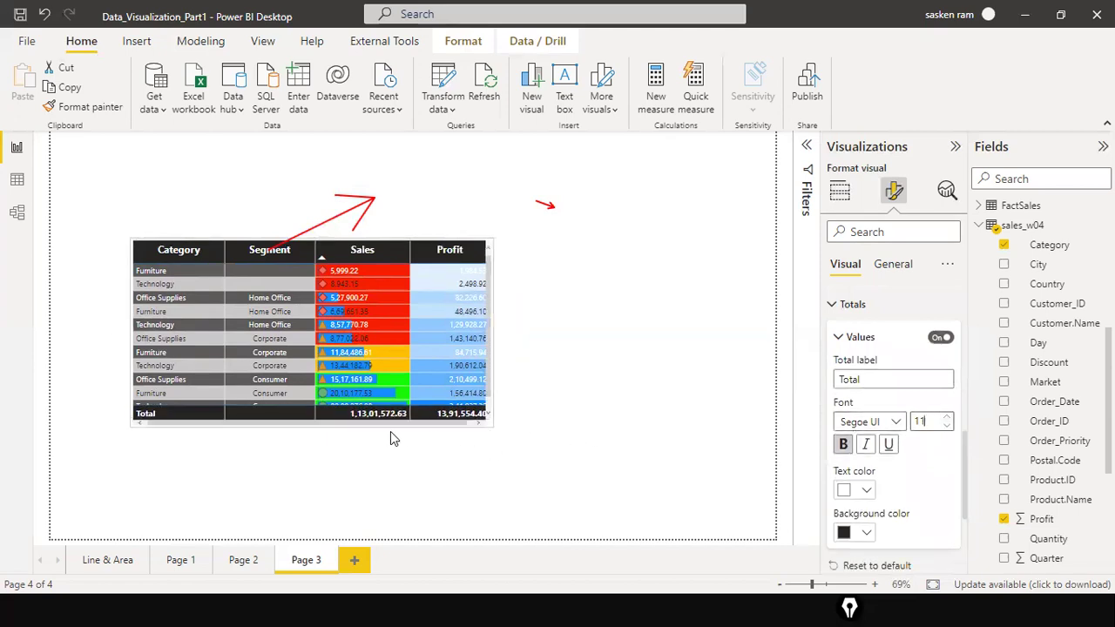
{"action": "left_click_drag", "start_coordinate": [297, 453], "coordinate": [321, 436]}
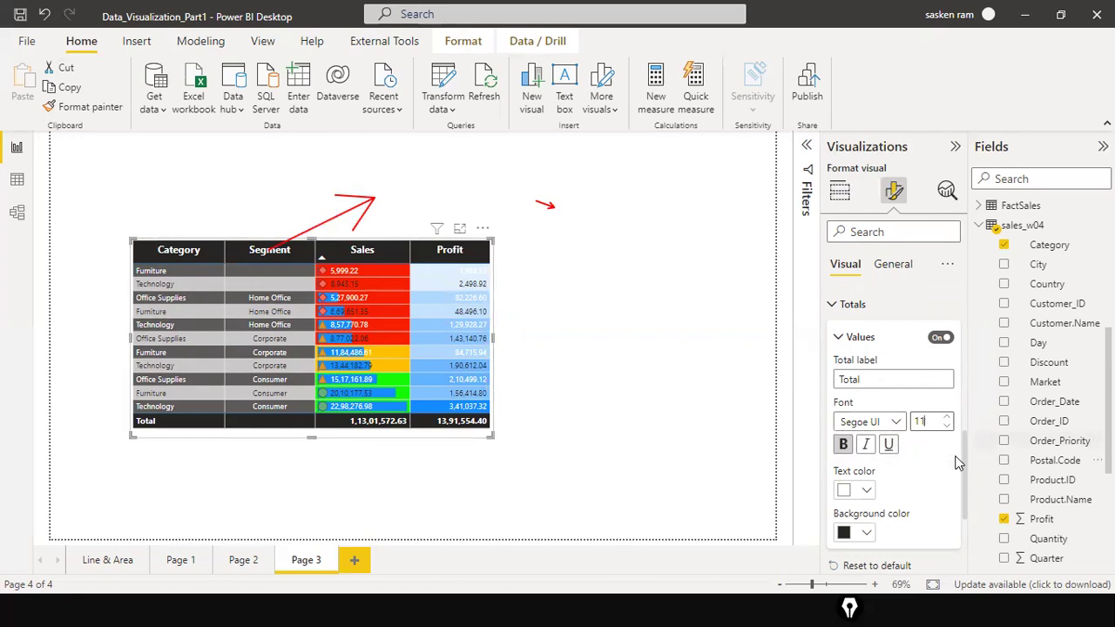
Step: Expand the table's Values formatting options and set the column header alignment to left
{"action": "scroll", "coordinate": [923, 472], "scroll_direction": "down", "scroll_amount": 3}
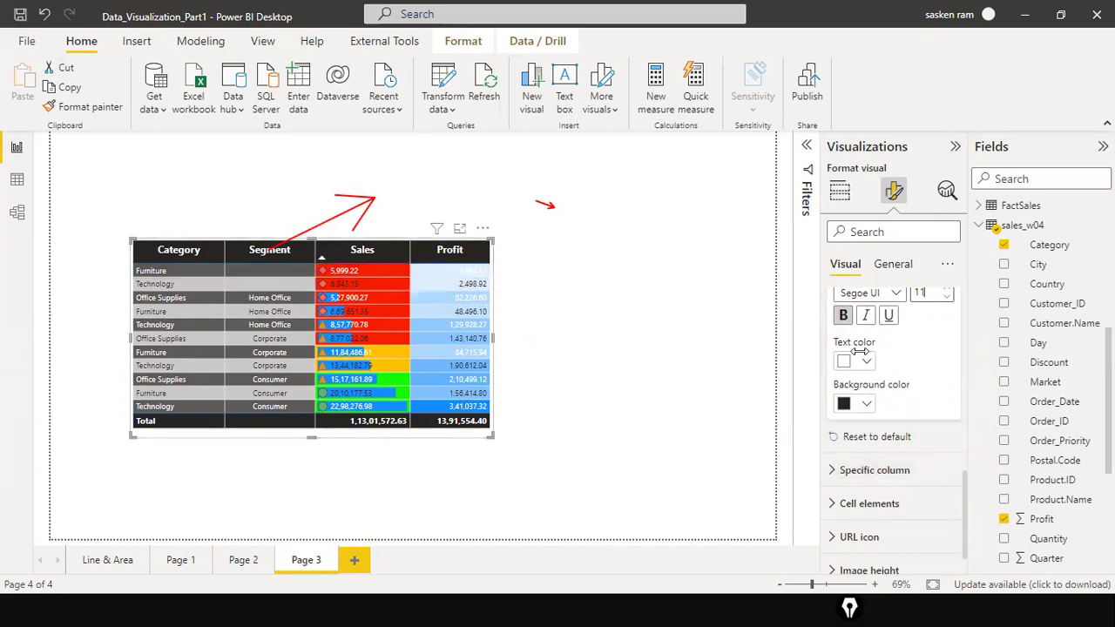
{"action": "scroll", "coordinate": [878, 357], "scroll_direction": "up", "scroll_amount": 3}
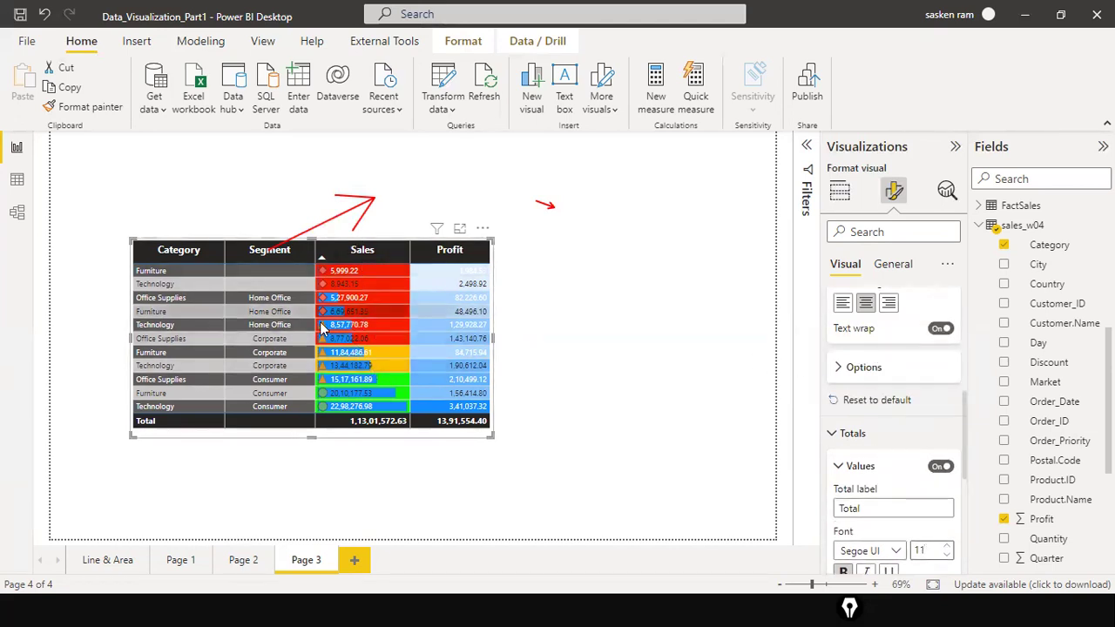
{"action": "scroll", "coordinate": [915, 370], "scroll_direction": "up", "scroll_amount": 4}
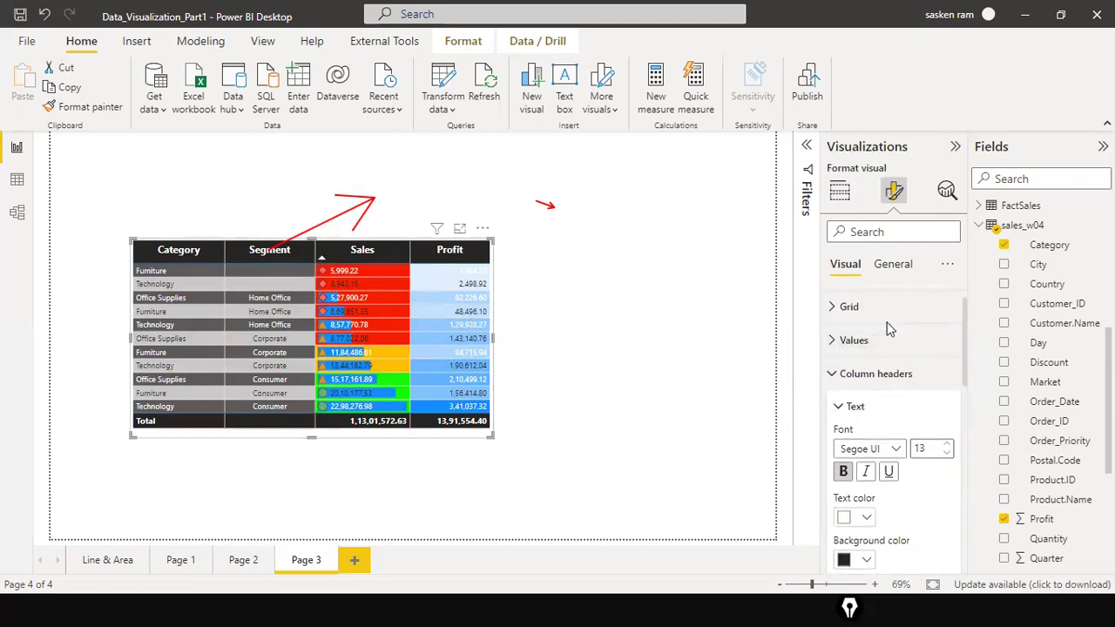
{"action": "left_click", "coordinate": [850, 340]}
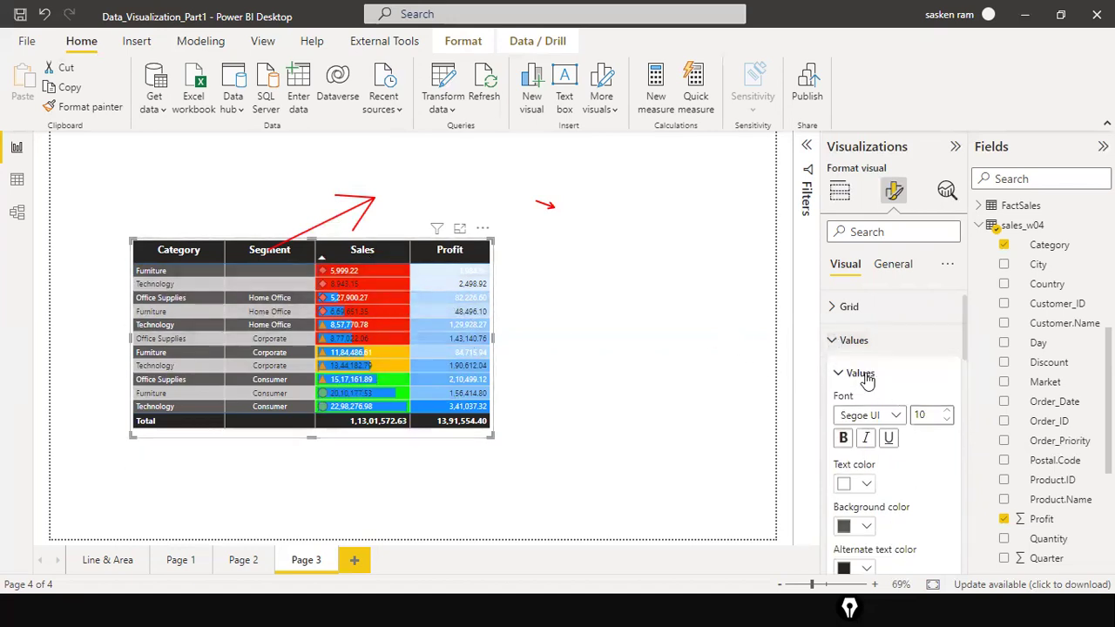
{"action": "scroll", "coordinate": [867, 379], "scroll_direction": "down", "scroll_amount": 5}
{"action": "scroll", "coordinate": [867, 389], "scroll_direction": "down", "scroll_amount": 5}
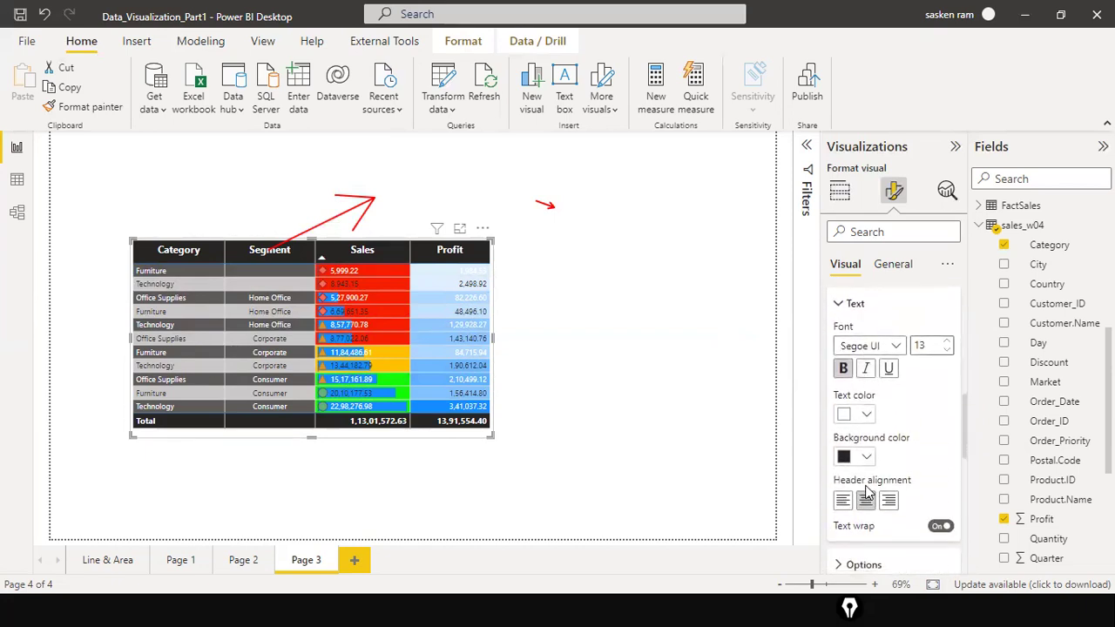
{"action": "left_click", "coordinate": [862, 508]}
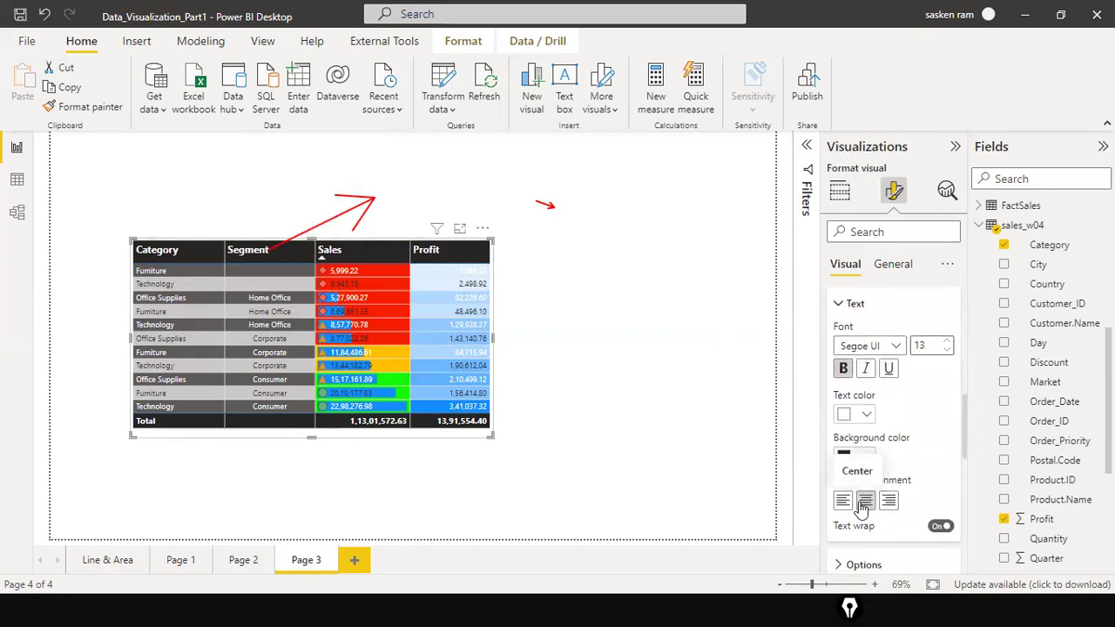
Step: Collapse the Column headers formatting options and the inner Values options of the table visual
{"action": "scroll", "coordinate": [874, 425], "scroll_direction": "up", "scroll_amount": 5}
{"action": "scroll", "coordinate": [876, 426], "scroll_direction": "up", "scroll_amount": 5}
{"action": "scroll", "coordinate": [880, 427], "scroll_direction": "down", "scroll_amount": 5}
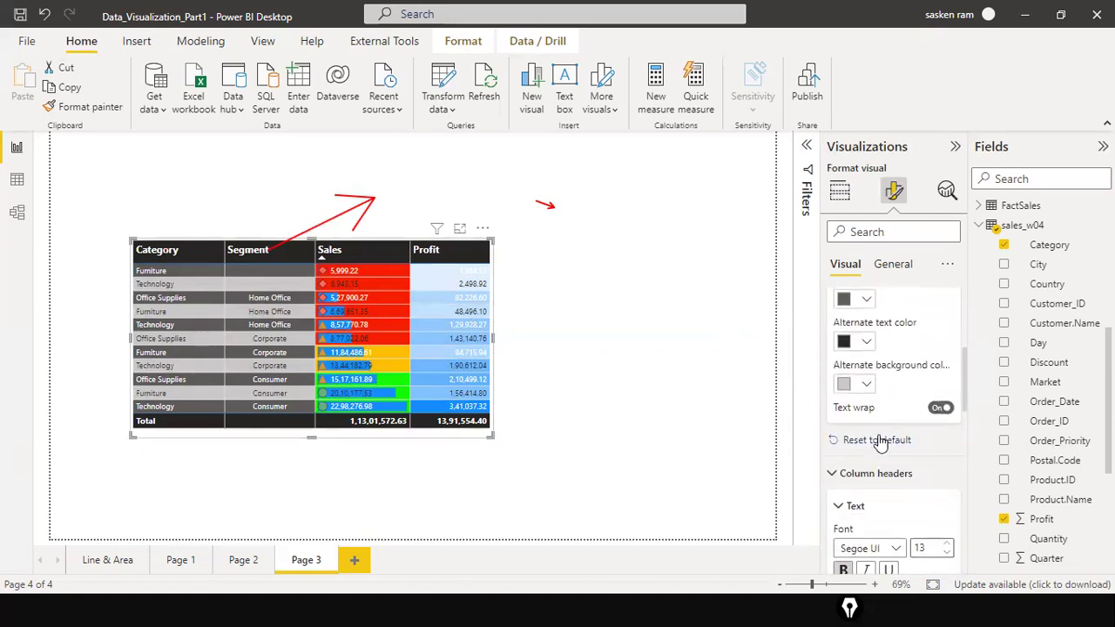
{"action": "scroll", "coordinate": [876, 453], "scroll_direction": "down", "scroll_amount": 2}
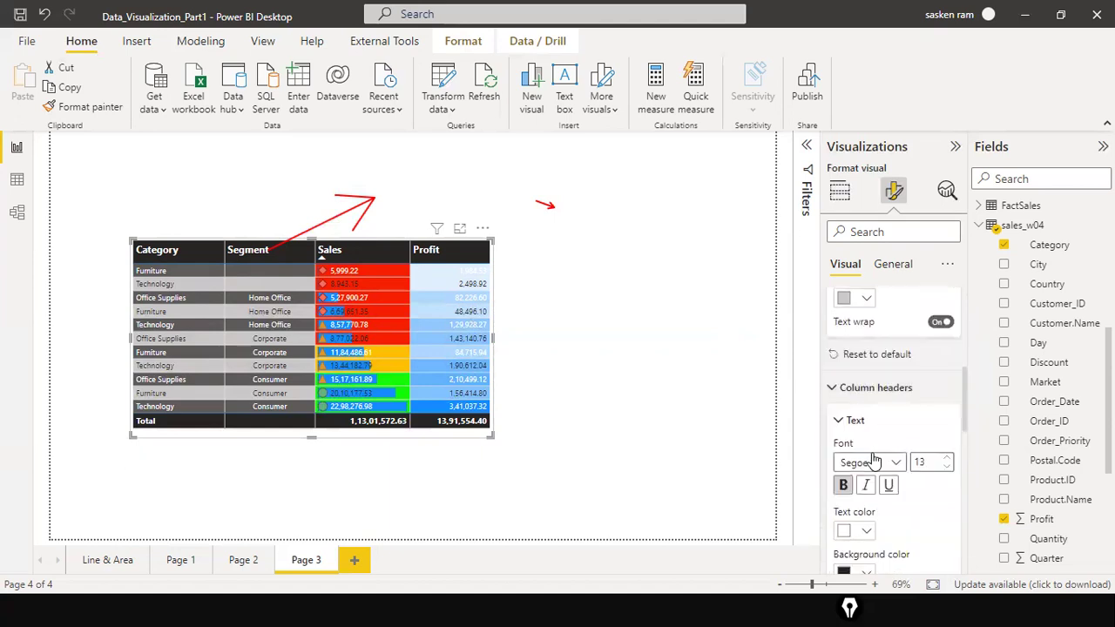
{"action": "left_click", "coordinate": [830, 390]}
{"action": "scroll", "coordinate": [849, 357], "scroll_direction": "up", "scroll_amount": 2}
{"action": "scroll", "coordinate": [850, 357], "scroll_direction": "up", "scroll_amount": 5}
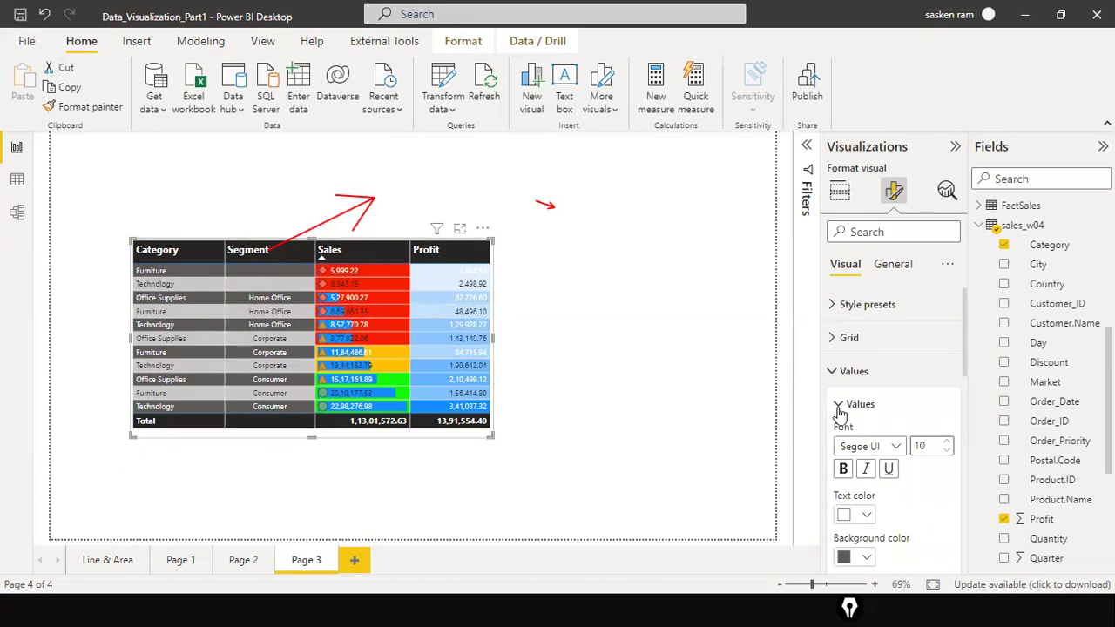
{"action": "left_click", "coordinate": [839, 406]}
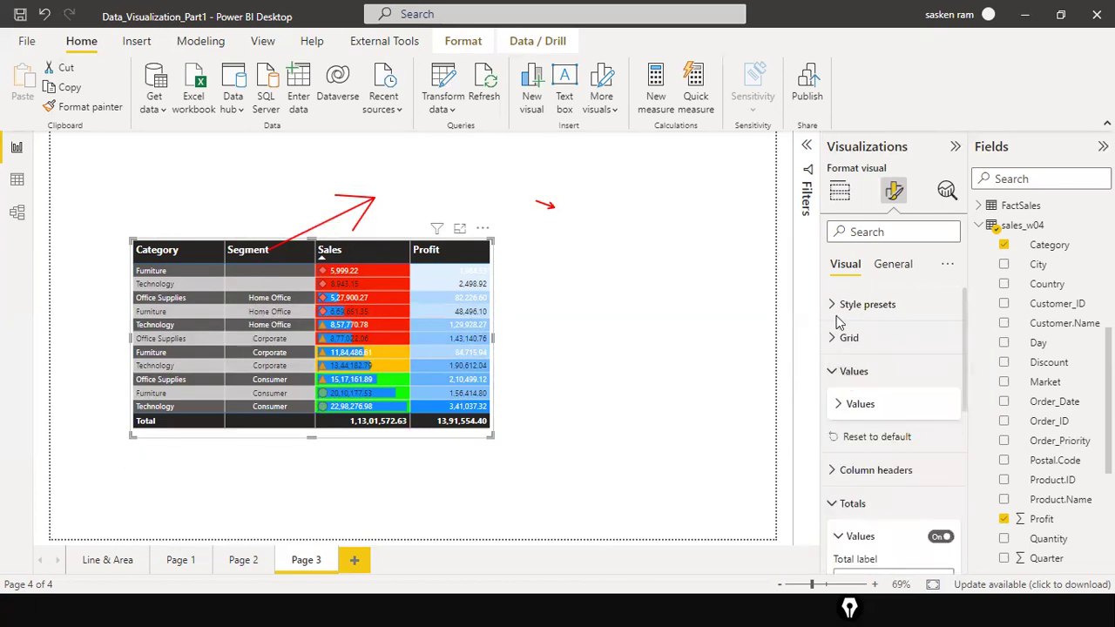
Step: Turn on the table visual's title and set its text to "Sales by Category and Segment"
{"action": "left_click", "coordinate": [894, 265]}
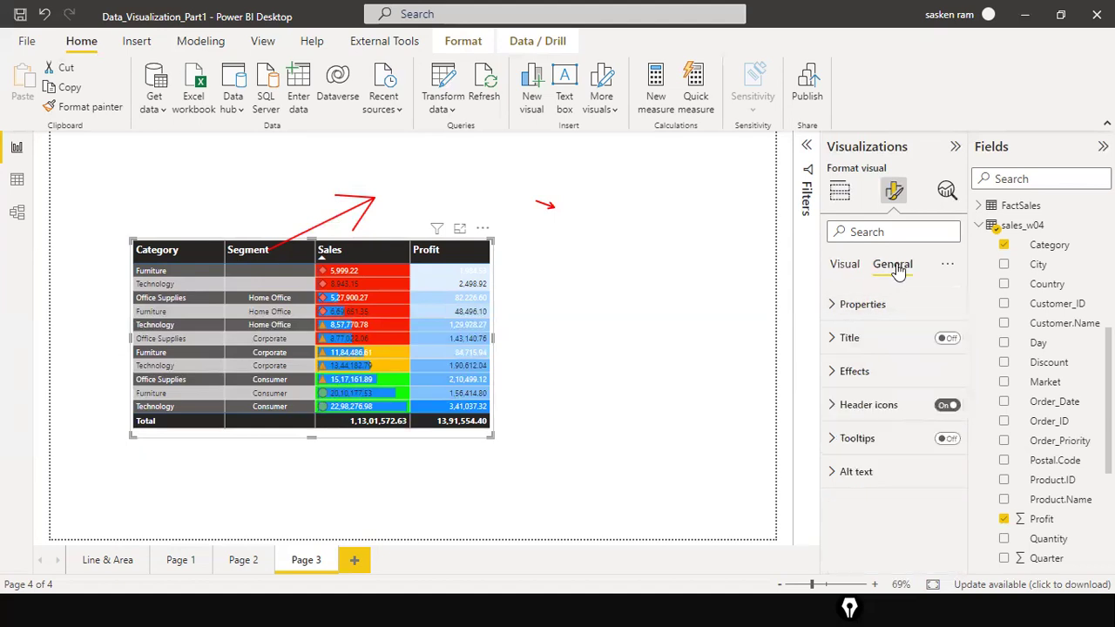
{"action": "left_click", "coordinate": [845, 265]}
{"action": "left_click", "coordinate": [902, 271]}
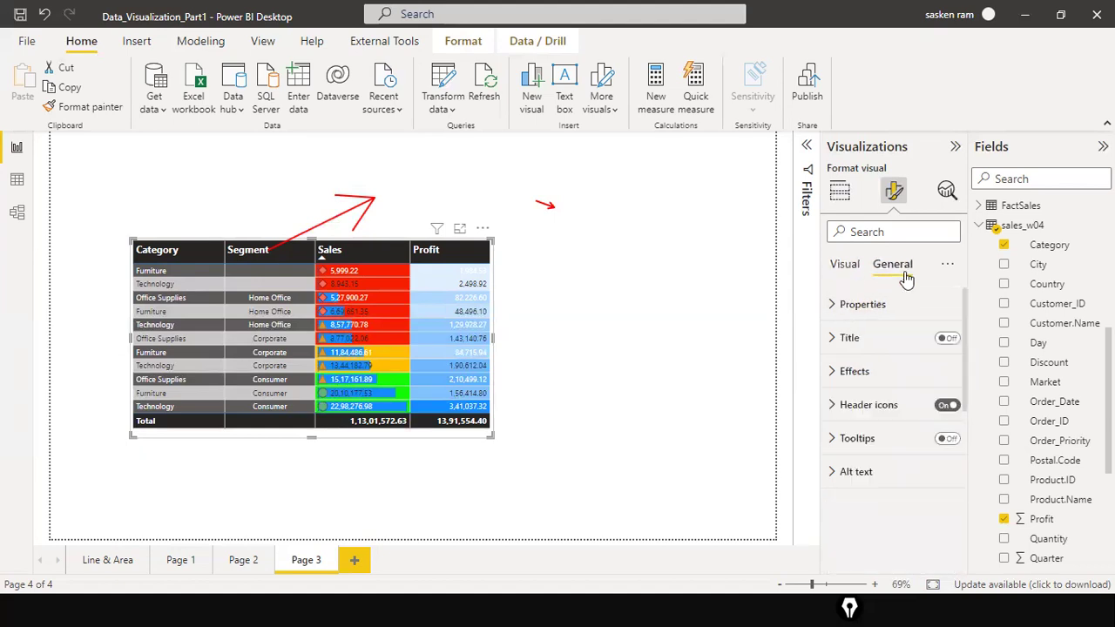
{"action": "left_click", "coordinate": [954, 342]}
{"action": "left_click", "coordinate": [882, 345]}
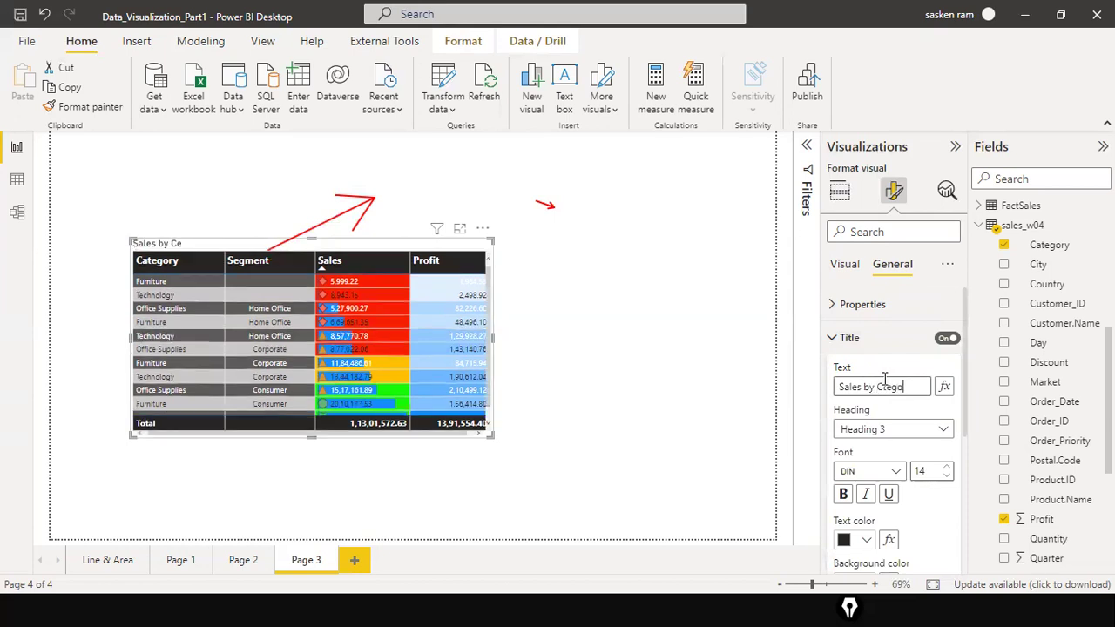
{"action": "type", "text": "d mgne"}
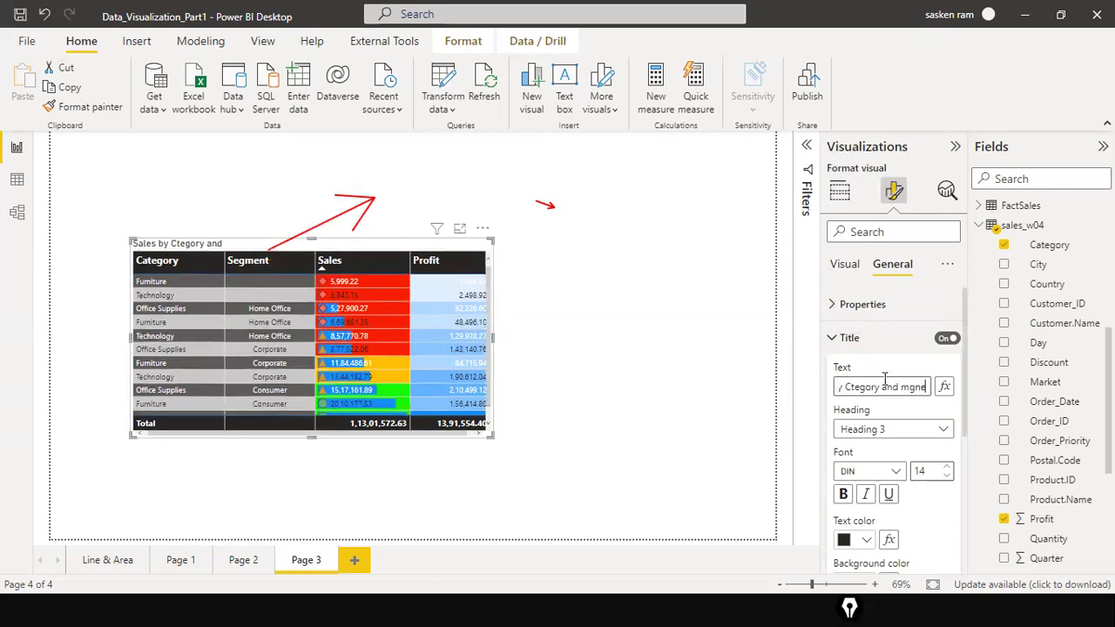
{"action": "key", "text": "BackSpace"}
{"action": "key", "text": "BackSpace"}
{"action": "key", "text": "BackSpace"}
{"action": "key", "text": "BackSpace"}
{"action": "type", "text": "Segment"}
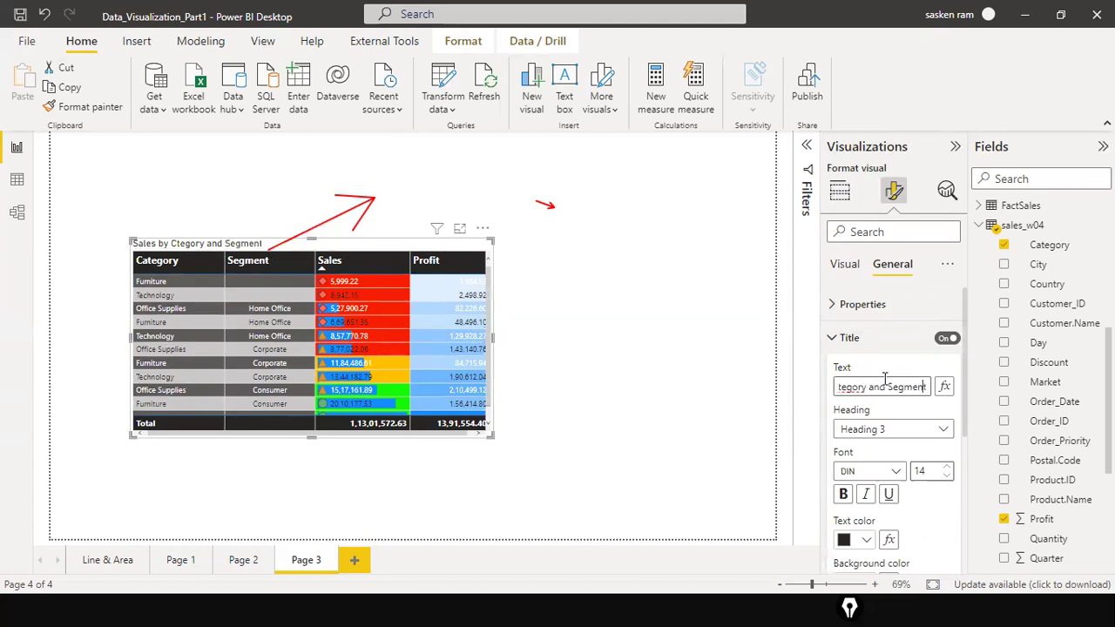
{"action": "key", "text": "Left"}
{"action": "key", "text": "Left"}
{"action": "key", "text": "Left"}
{"action": "key", "text": "Left"}
{"action": "key", "text": "Left"}
{"action": "key", "text": "Left"}
{"action": "key", "text": "Left"}
{"action": "key", "text": "Left"}
{"action": "key", "text": "Left"}
{"action": "key", "text": "Left"}
{"action": "key", "text": "Left"}
{"action": "key", "text": "Left"}
{"action": "key", "text": "Left"}
{"action": "key", "text": "Left"}
{"action": "key", "text": "Left"}
{"action": "key", "text": "Left"}
{"action": "key", "text": "Left"}
{"action": "key", "text": "Left"}
{"action": "key", "text": "Left"}
{"action": "key", "text": "Left"}
{"action": "key", "text": "Right"}
{"action": "type", "text": "a"}
{"action": "key", "text": "Left"}
{"action": "key", "text": "Left"}
{"action": "key", "text": "Left"}
{"action": "key", "text": "Left"}
{"action": "key", "text": "Left"}
{"action": "key", "text": "Left"}
{"action": "key", "text": "Left"}
{"action": "key", "text": "Left"}
{"action": "key", "text": "Left"}
{"action": "key", "text": "Left"}
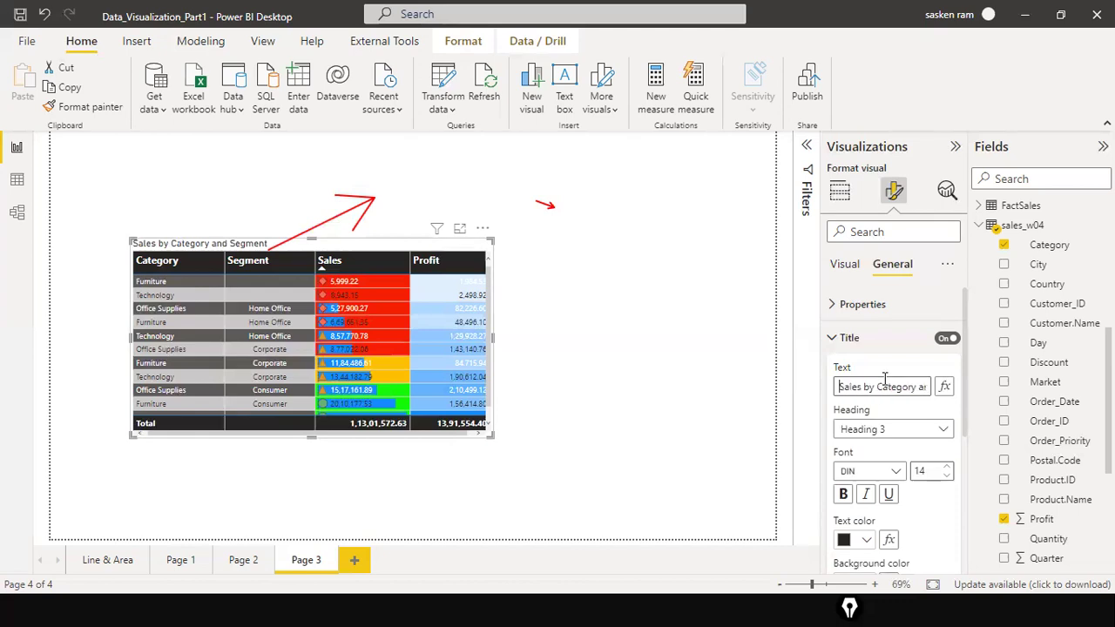
{"action": "key", "text": "End"}
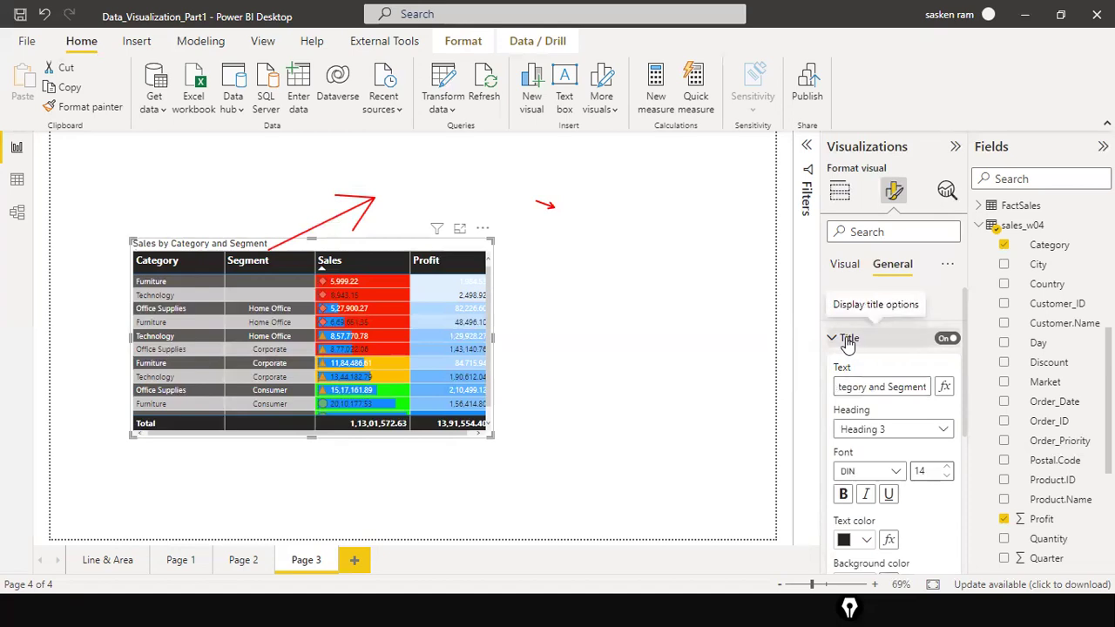
Step: Set the title's text color to white and its background color to black
{"action": "scroll", "coordinate": [848, 342], "scroll_direction": "down", "scroll_amount": 2}
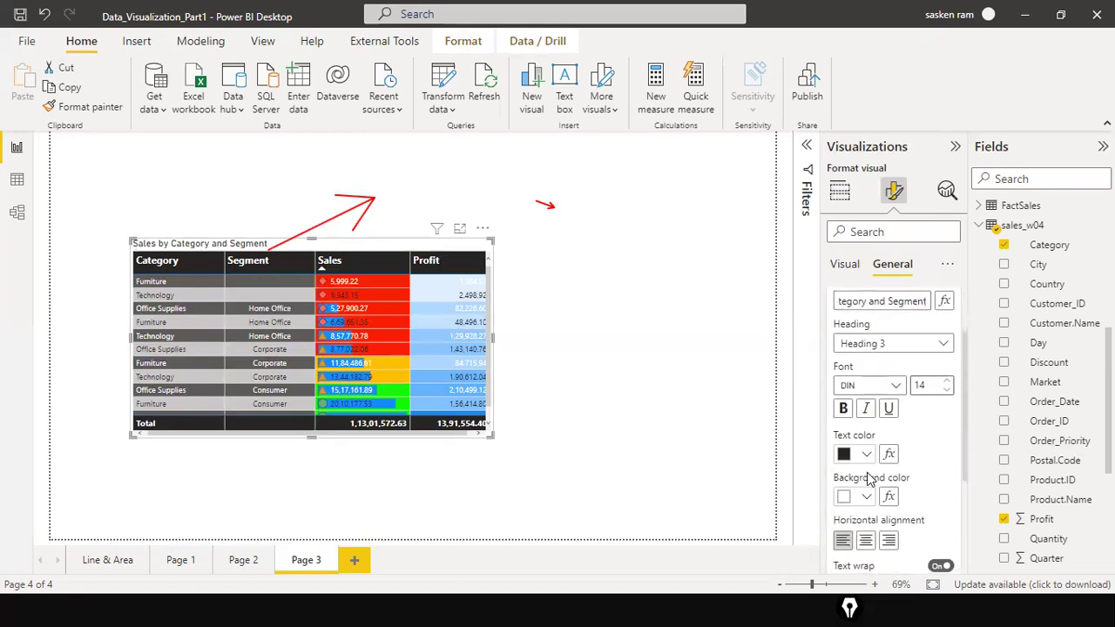
{"action": "left_click", "coordinate": [866, 454]}
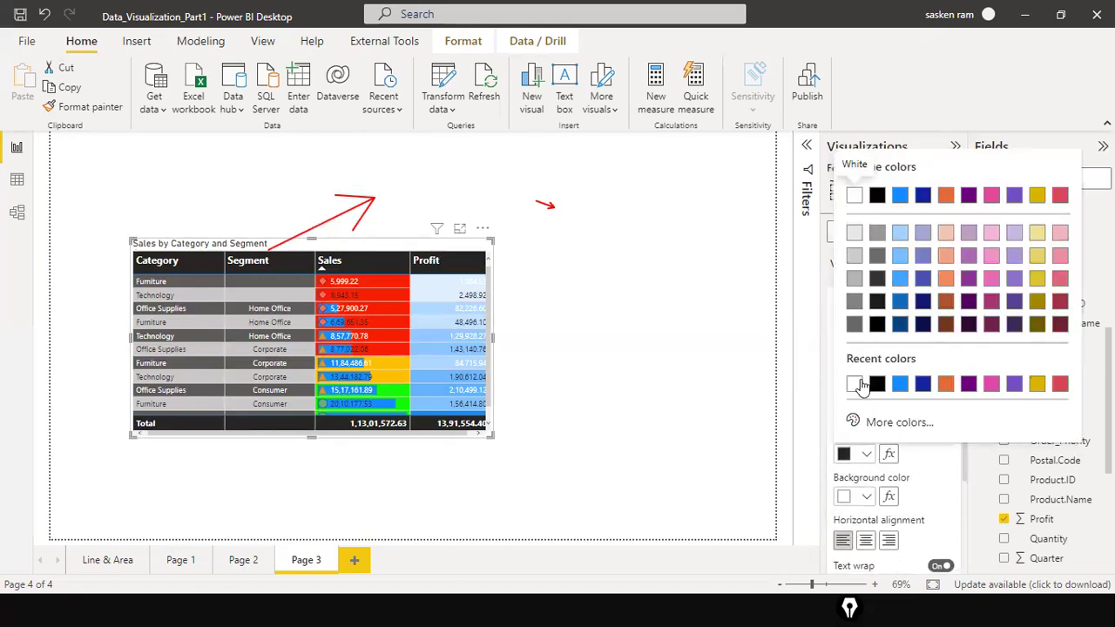
{"action": "left_click", "coordinate": [856, 383]}
{"action": "left_click", "coordinate": [866, 496]}
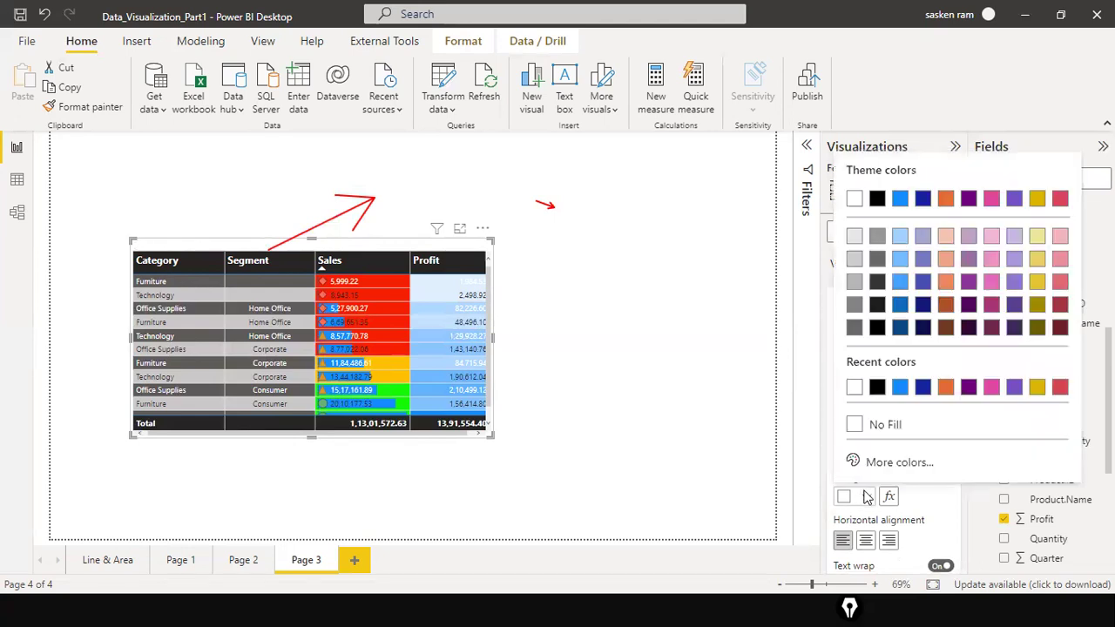
{"action": "left_click", "coordinate": [873, 387]}
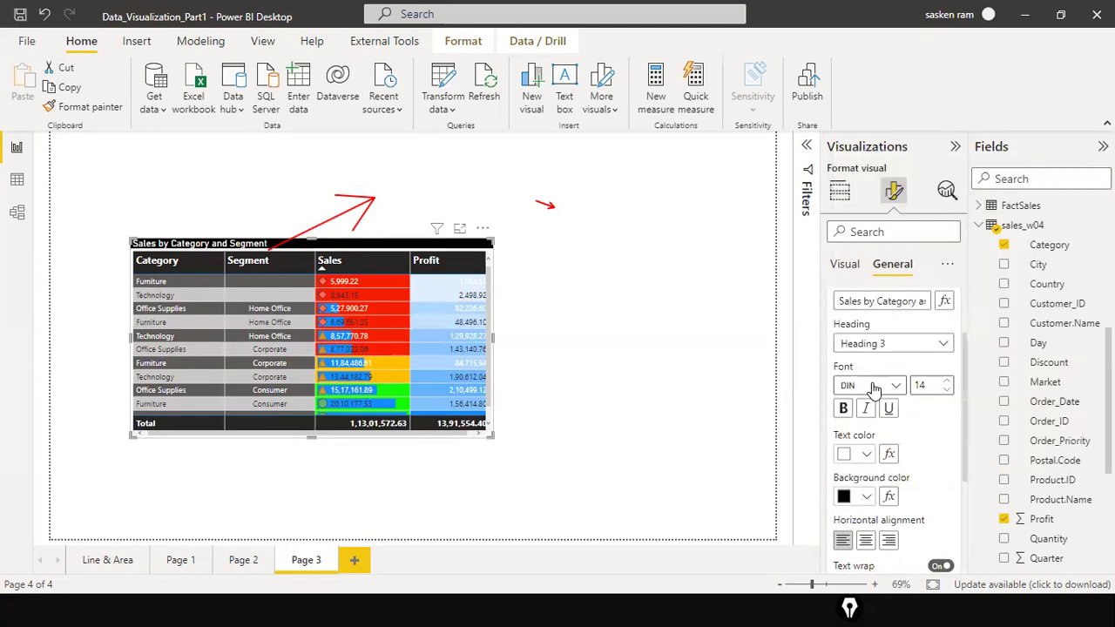
Step: Increase the title's font size to 16 and deselect the table visual
{"action": "scroll", "coordinate": [933, 409], "scroll_direction": "up", "scroll_amount": 2}
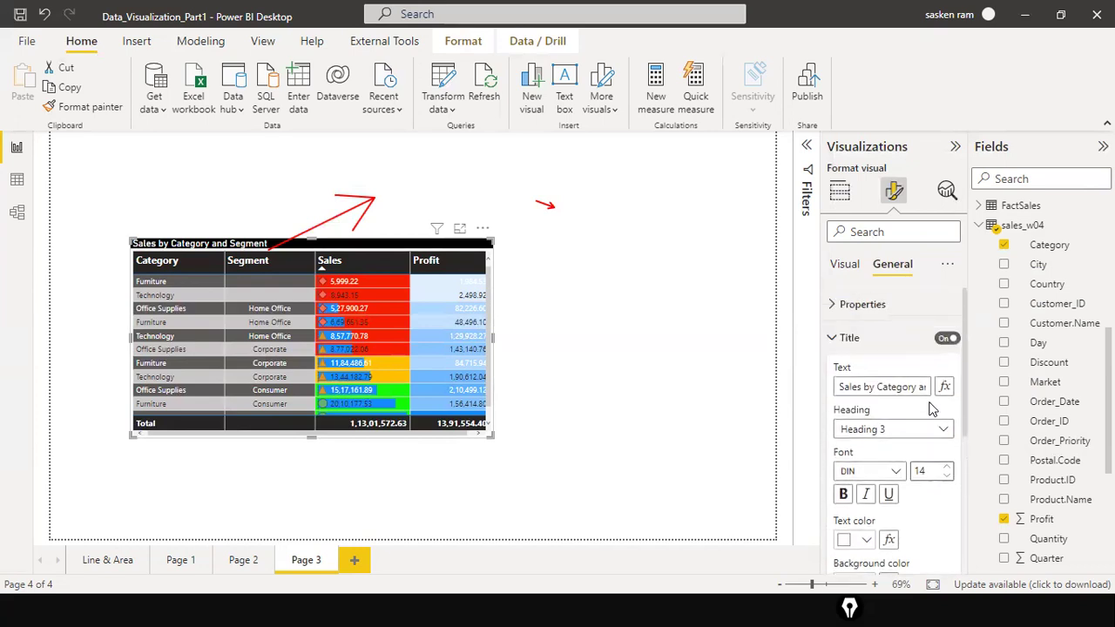
{"action": "scroll", "coordinate": [931, 409], "scroll_direction": "down", "scroll_amount": 6}
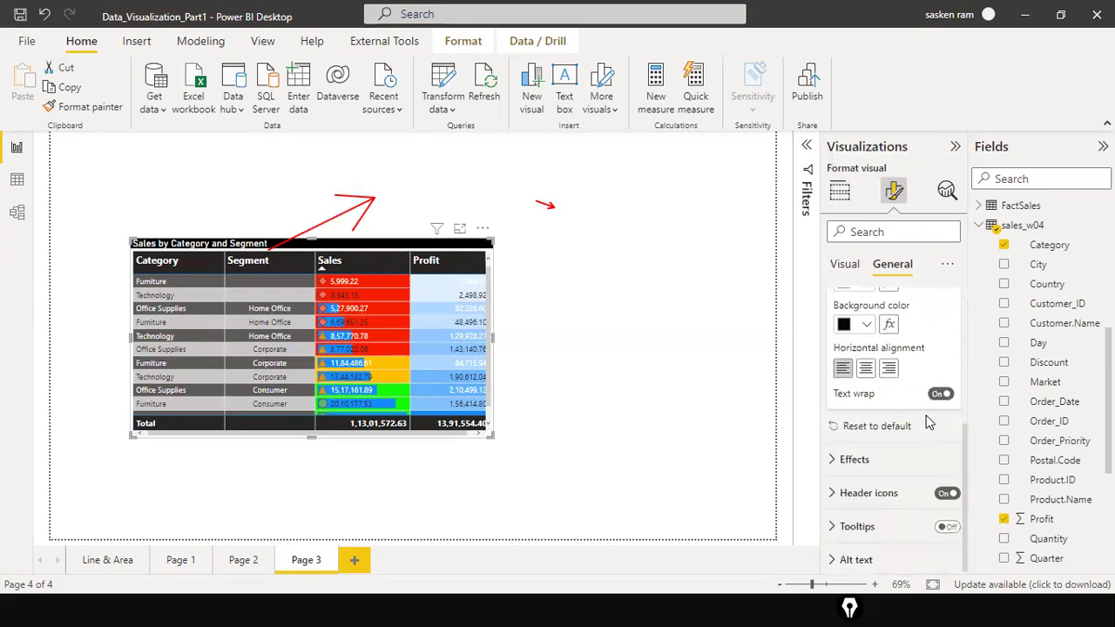
{"action": "scroll", "coordinate": [927, 423], "scroll_direction": "up", "scroll_amount": 3}
{"action": "scroll", "coordinate": [928, 423], "scroll_direction": "up", "scroll_amount": 2}
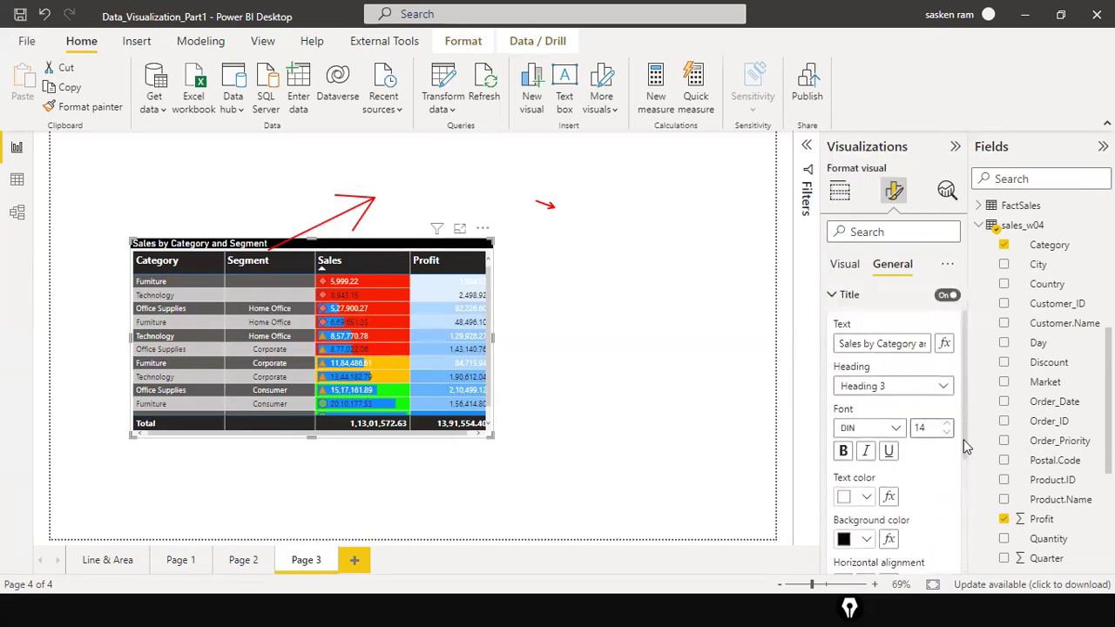
{"action": "left_click", "coordinate": [946, 426]}
{"action": "left_click", "coordinate": [946, 426]}
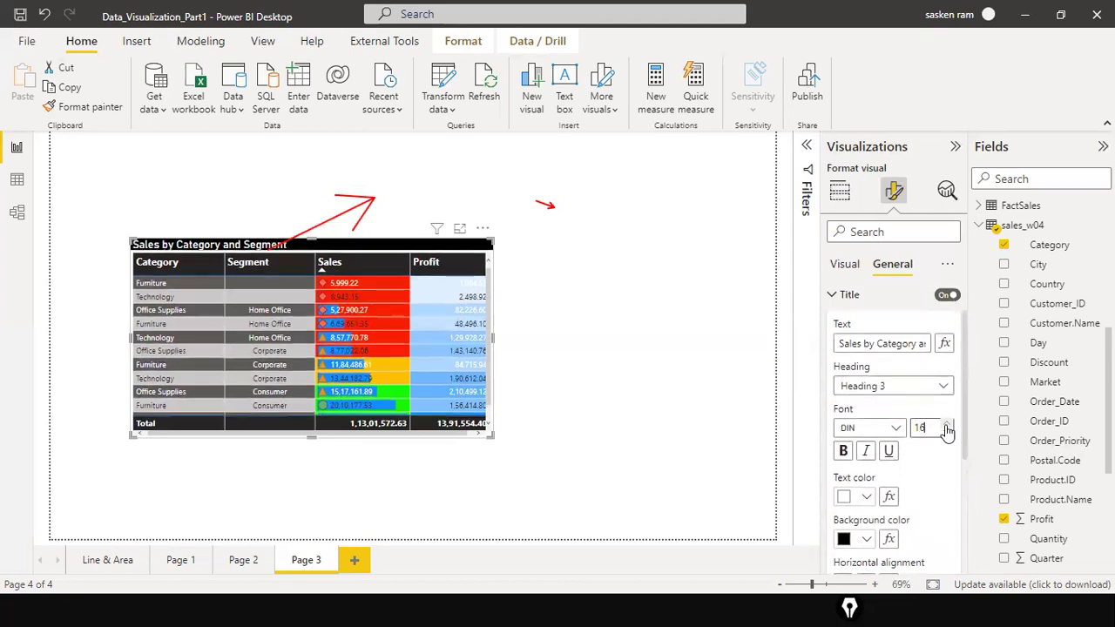
{"action": "left_click", "coordinate": [719, 419]}
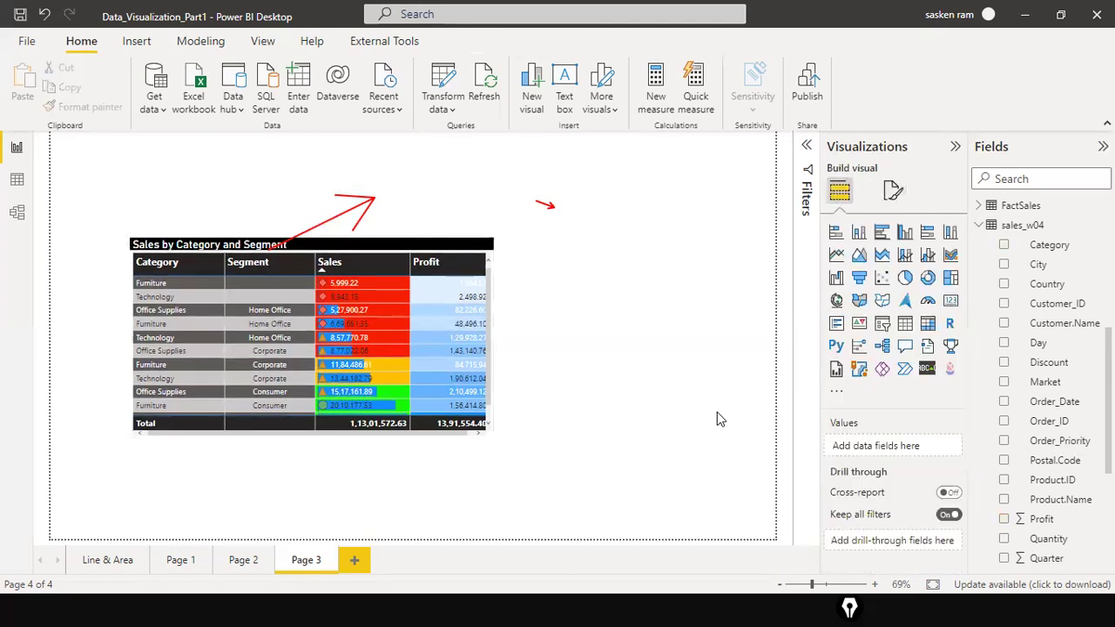
Step: Reselect the table visual, search its formatting options for "title" and center the title horizontally
{"action": "left_click", "coordinate": [459, 248]}
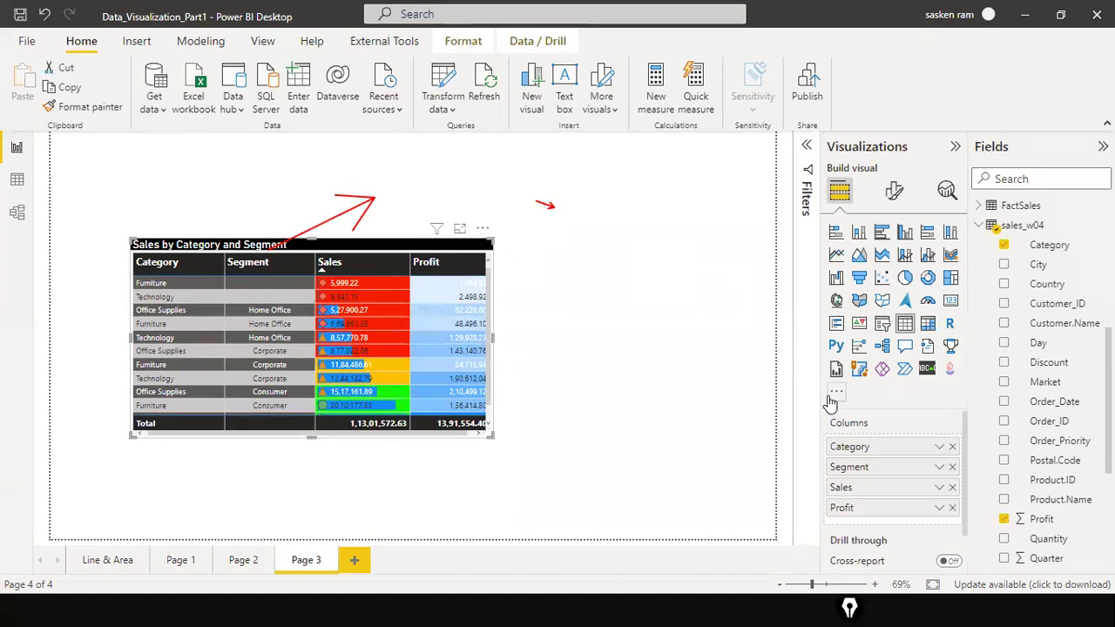
{"action": "left_click", "coordinate": [893, 192]}
{"action": "left_click", "coordinate": [879, 232]}
{"action": "type", "text": "center"}
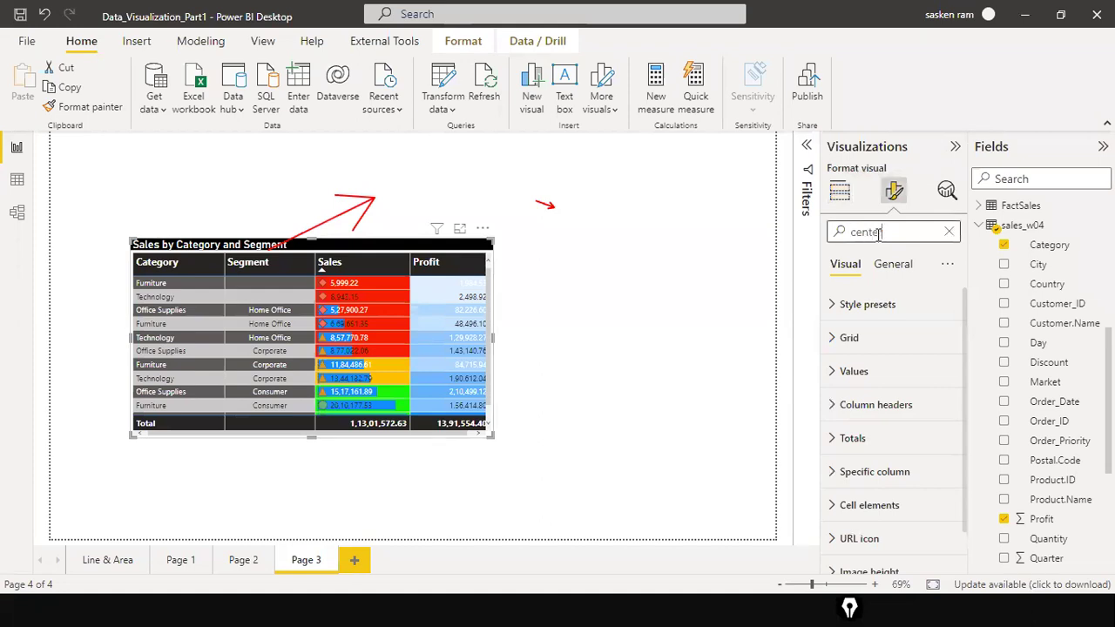
{"action": "type", "text": "e"}
{"action": "key", "text": "BackSpace"}
{"action": "key", "text": "BackSpace"}
{"action": "type", "text": "tit"}
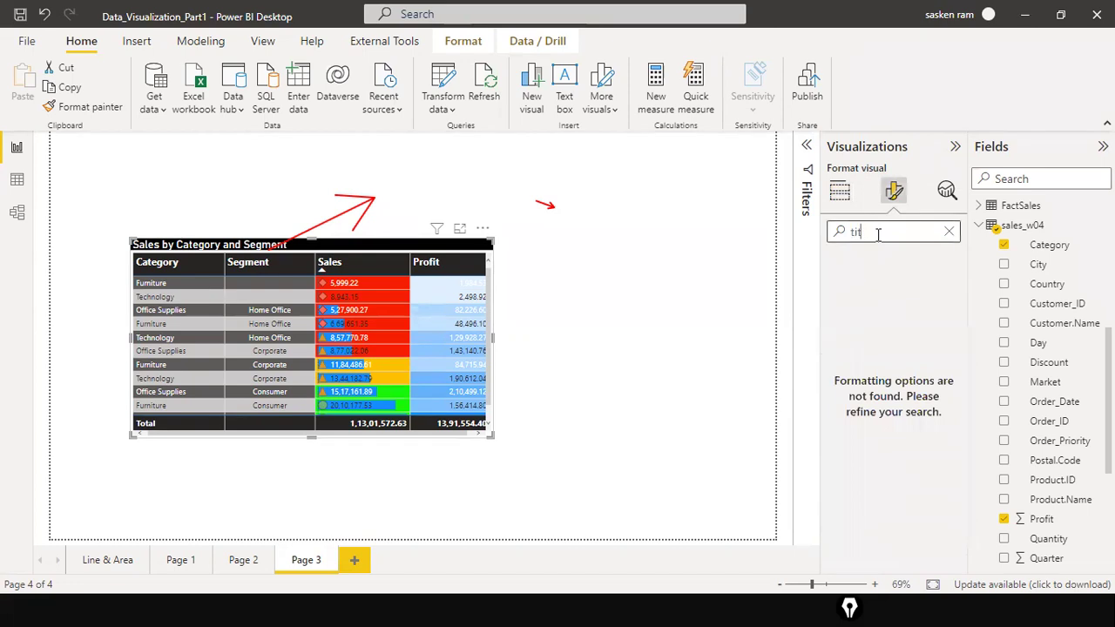
{"action": "type", "text": "alle"}
{"action": "scroll", "coordinate": [884, 418], "scroll_direction": "down", "scroll_amount": 1}
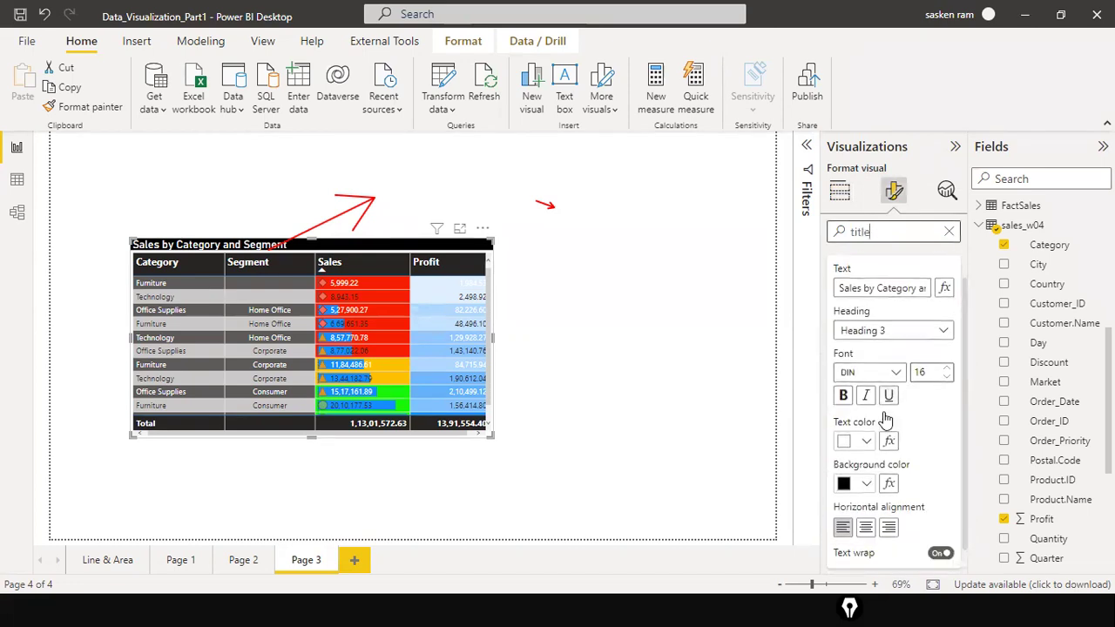
{"action": "left_click", "coordinate": [867, 503]}
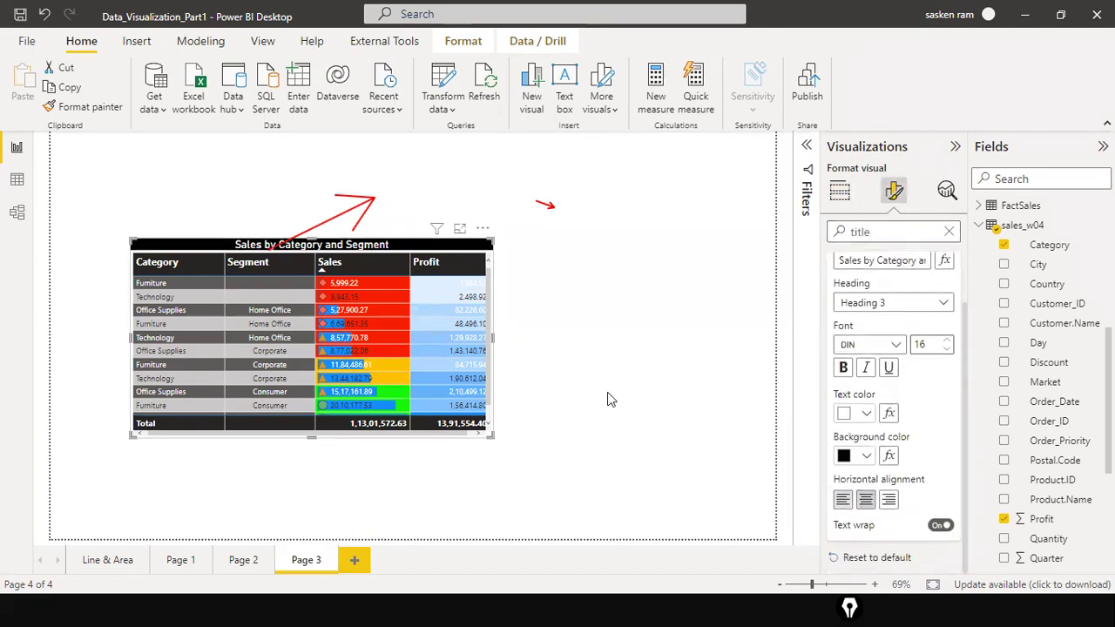
Step: Move the table visual toward the upper-left corner of the page and widen it slightly so the Profit values fit
{"action": "left_click", "coordinate": [456, 438]}
{"action": "left_click_drag", "start_coordinate": [456, 436], "coordinate": [420, 402]}
{"action": "left_click", "coordinate": [367, 460]}
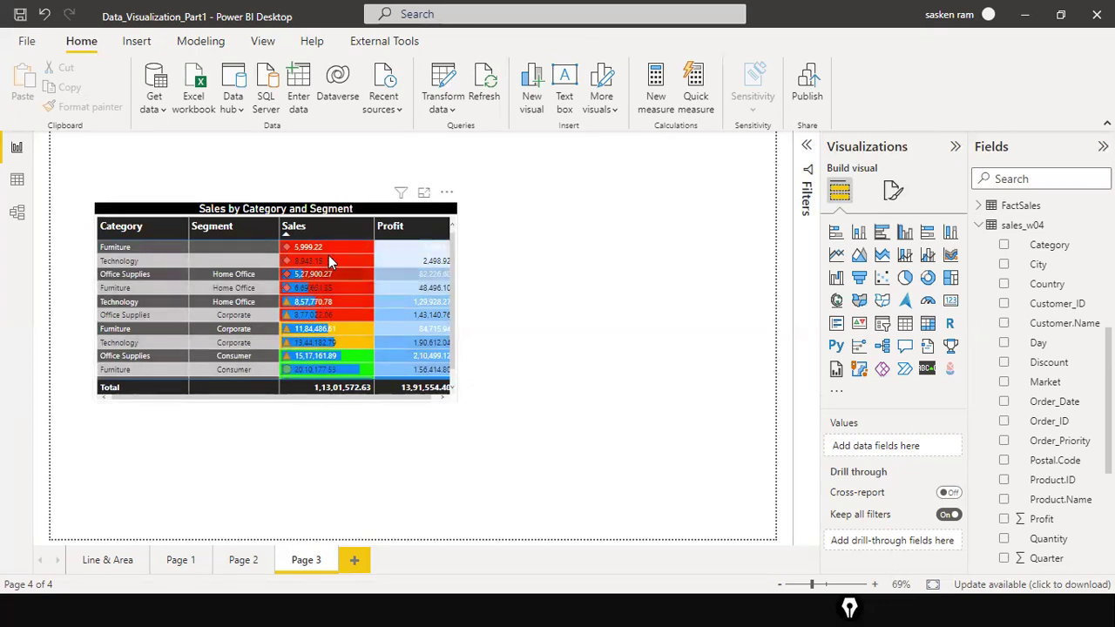
{"action": "mouse_move", "coordinate": [336, 252]}
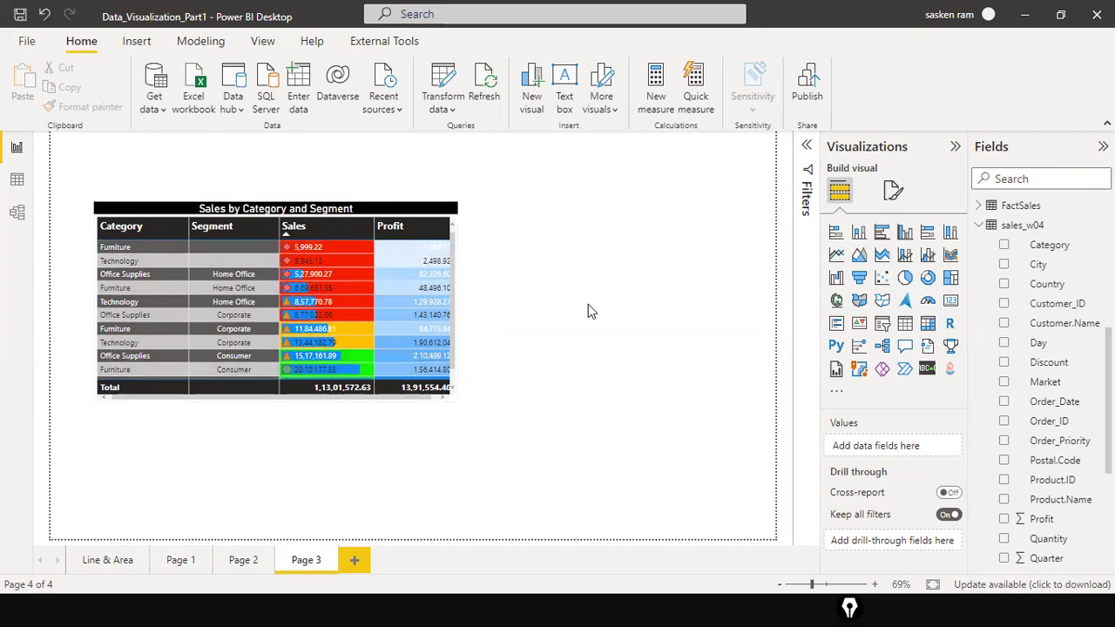
{"action": "left_click", "coordinate": [446, 387]}
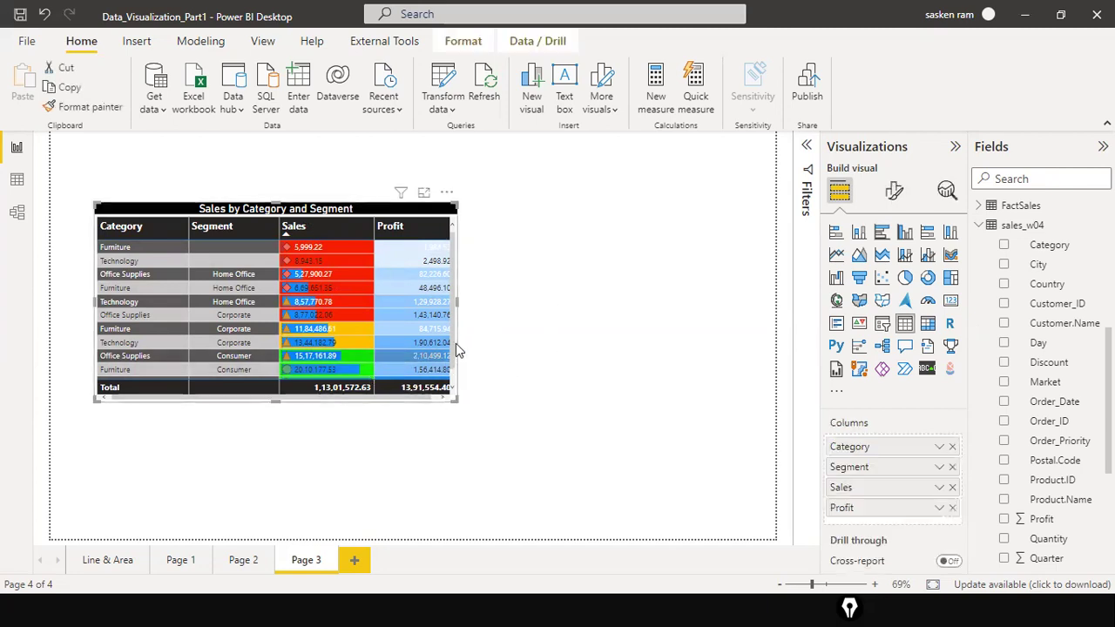
{"action": "mouse_move", "coordinate": [455, 303]}
{"action": "left_mouse_down"}
{"action": "mouse_move", "coordinate": [483, 299]}
{"action": "mouse_move", "coordinate": [461, 306]}
{"action": "left_mouse_up"}
{"action": "left_click", "coordinate": [504, 322]}
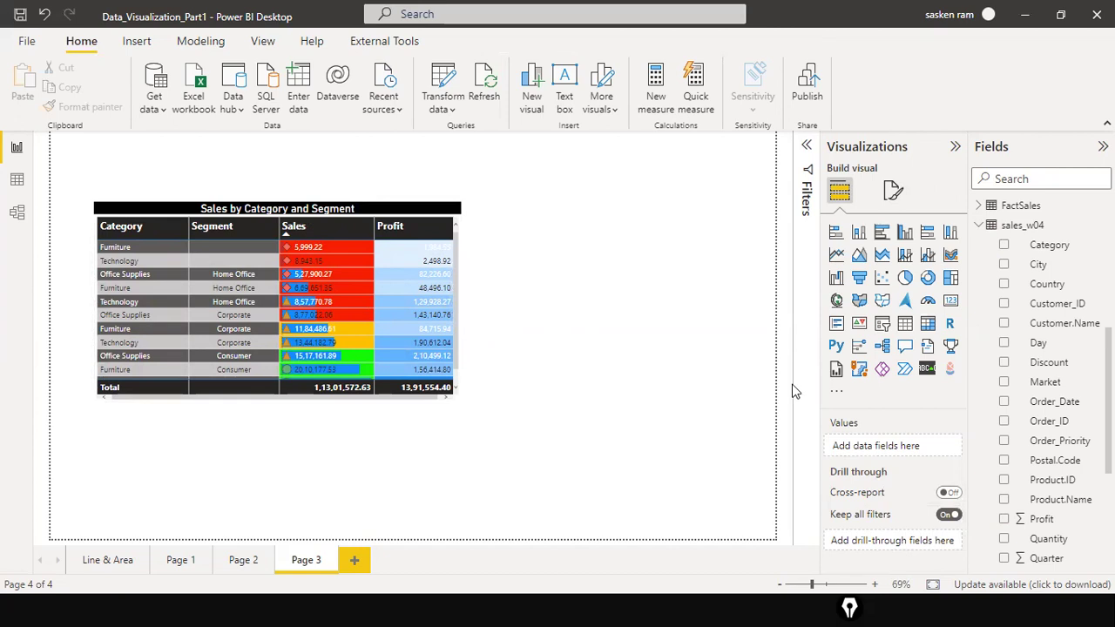
Step: Turn on data bars for the Profit column in the table's Cell elements options
{"action": "left_click", "coordinate": [414, 213]}
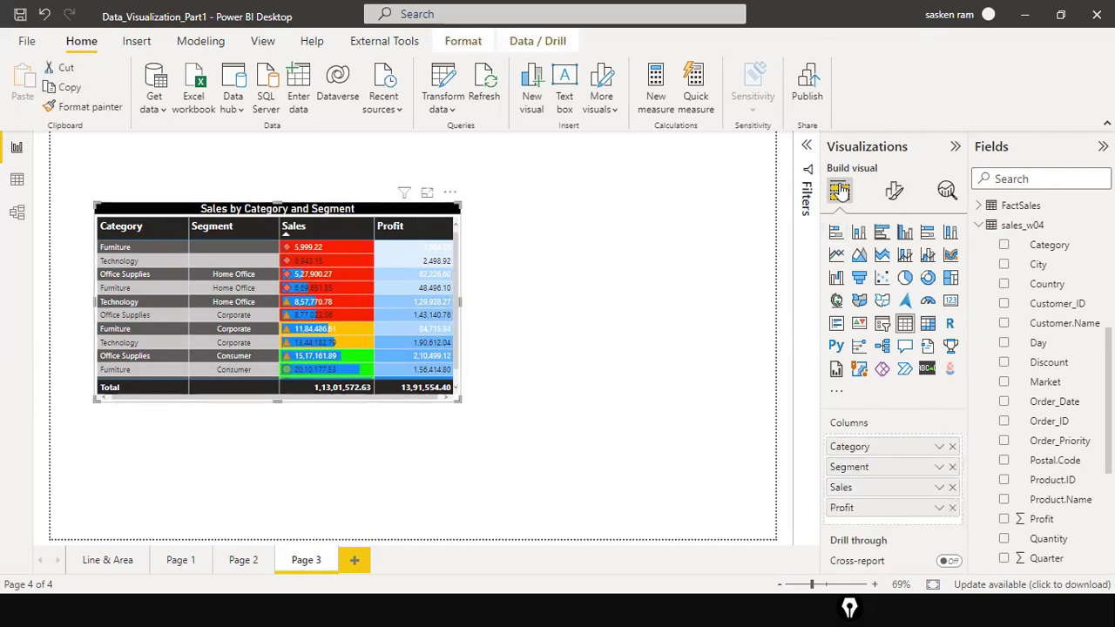
{"action": "left_click", "coordinate": [895, 192]}
{"action": "scroll", "coordinate": [893, 361], "scroll_direction": "down", "scroll_amount": 1}
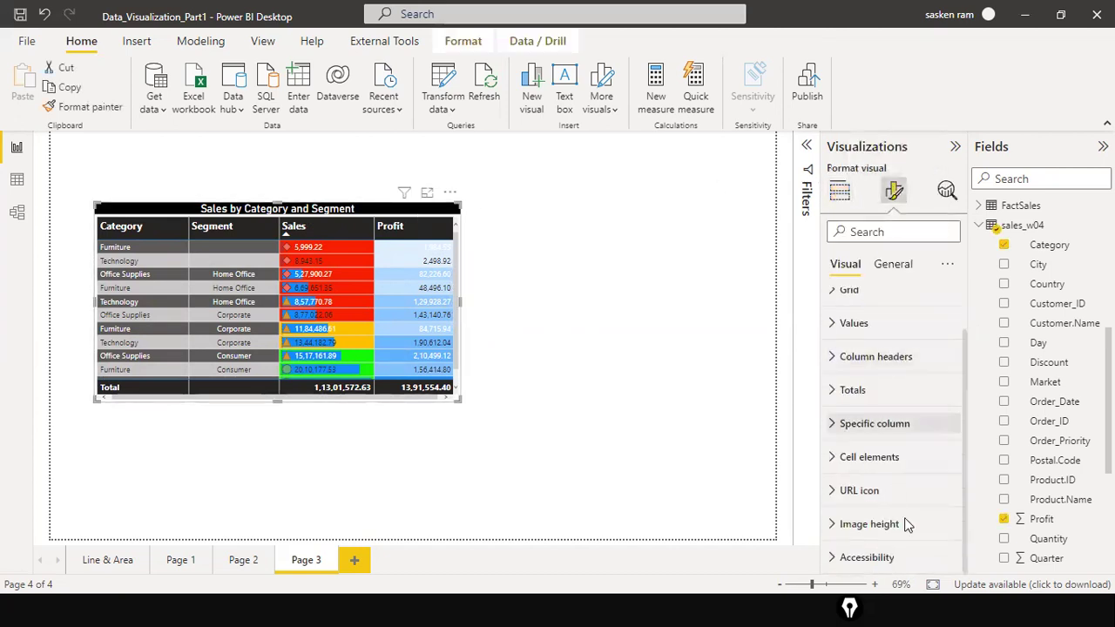
{"action": "left_click", "coordinate": [835, 457]}
{"action": "scroll", "coordinate": [884, 468], "scroll_direction": "down", "scroll_amount": 5}
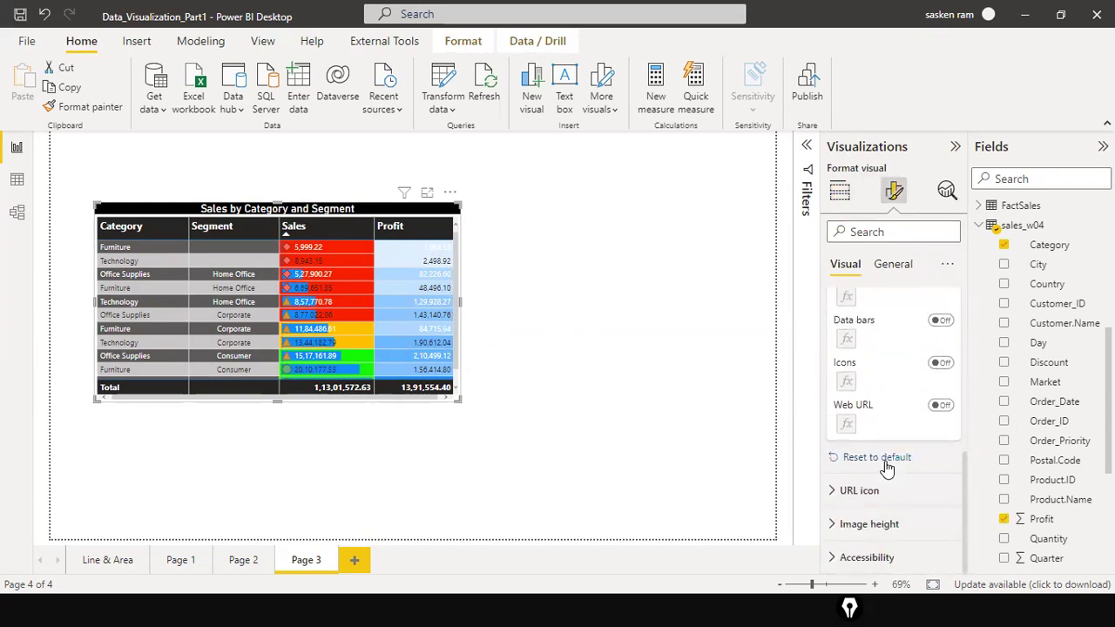
{"action": "left_click", "coordinate": [941, 322]}
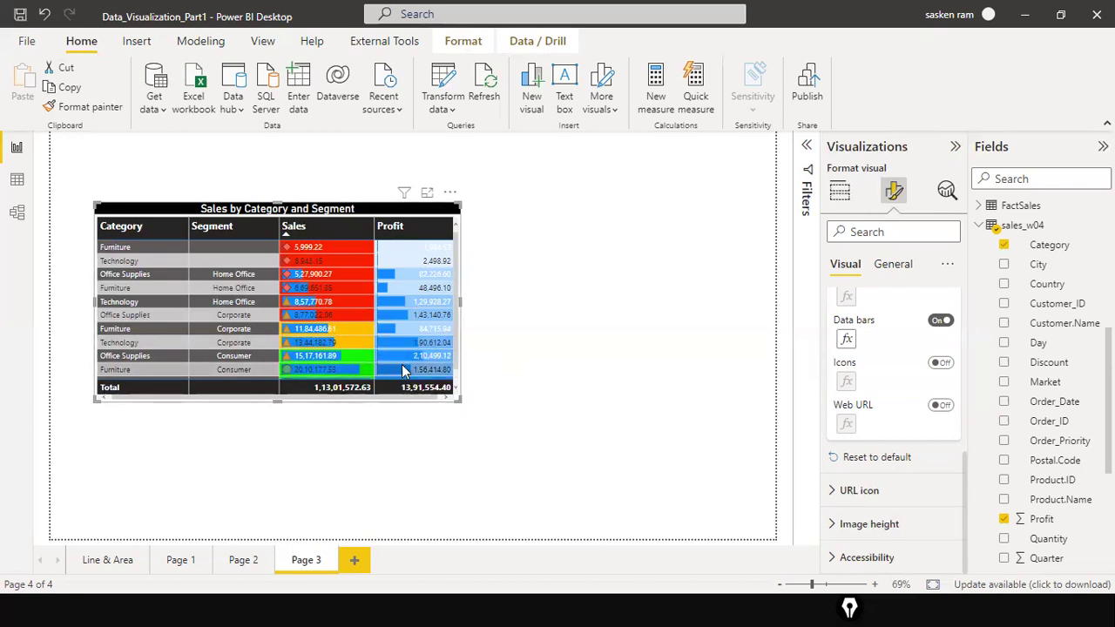
{"action": "left_click", "coordinate": [622, 339]}
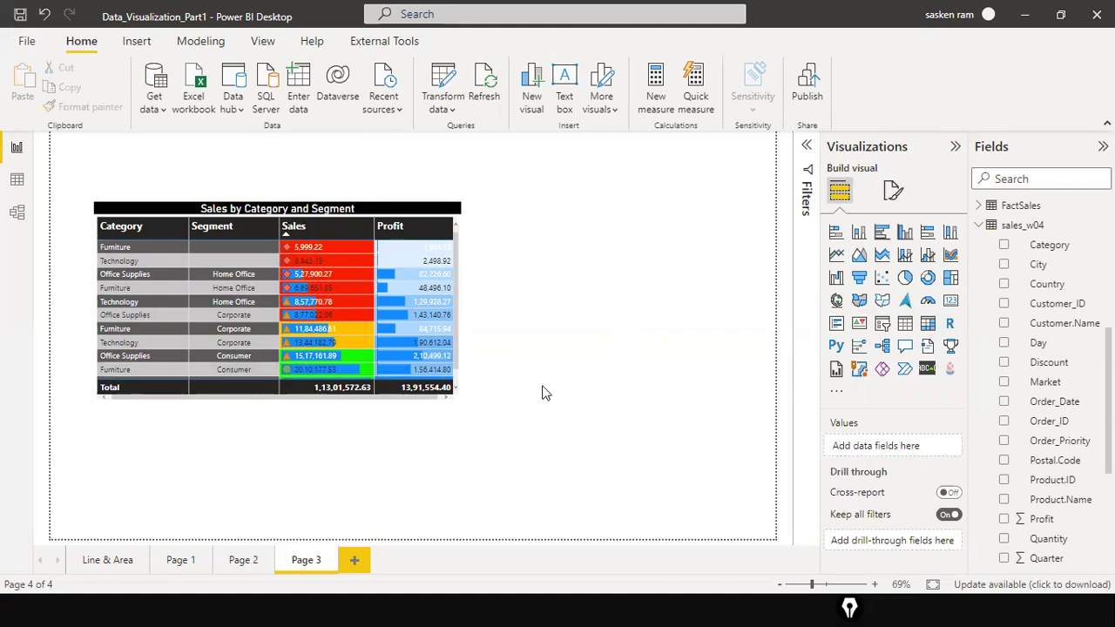
Step: Copy the table visual and add a new blank report page
{"action": "left_click", "coordinate": [454, 208]}
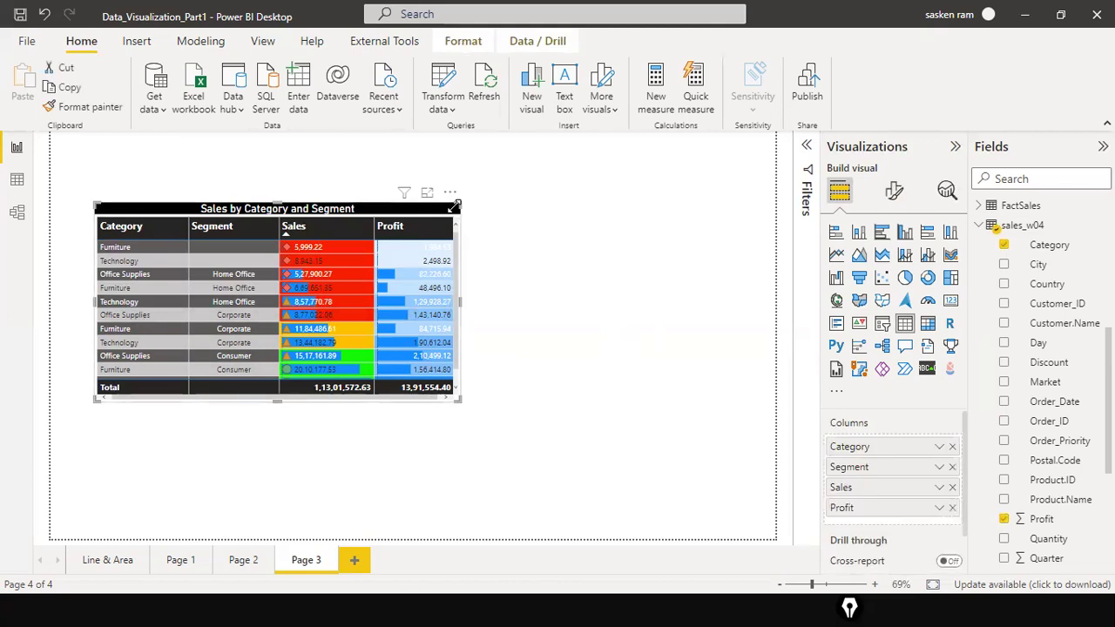
{"action": "right_click", "coordinate": [440, 212]}
{"action": "mouse_move", "coordinate": [483, 283]}
{"action": "left_click", "coordinate": [626, 285]}
{"action": "left_click", "coordinate": [355, 562]}
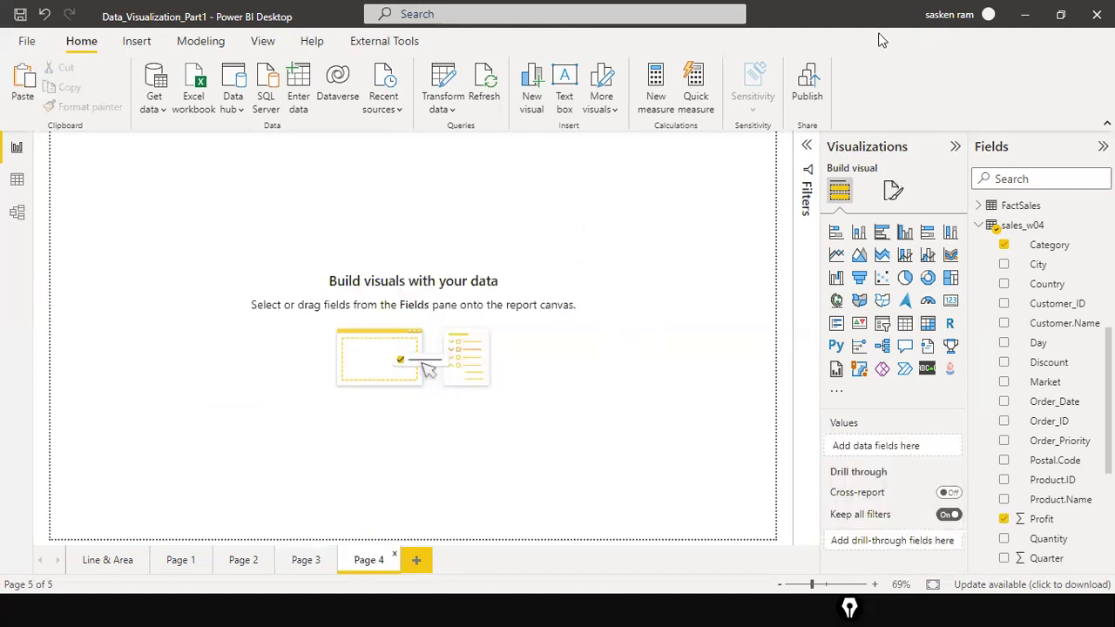